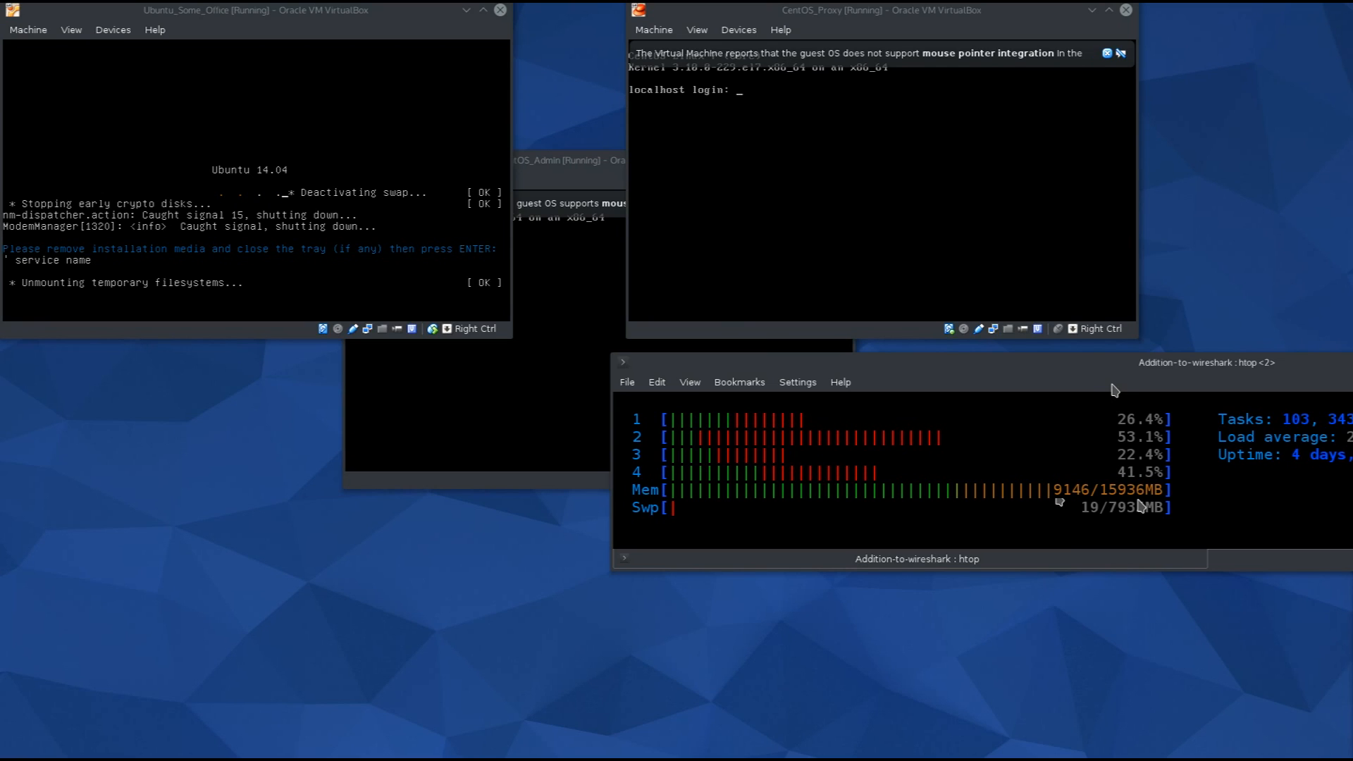
# Drag the htop Konsole window off to the right so the VirtualBox windows are uncovered.
pyautogui.moveTo(1114, 390); pyautogui.dragTo(1181, 399)
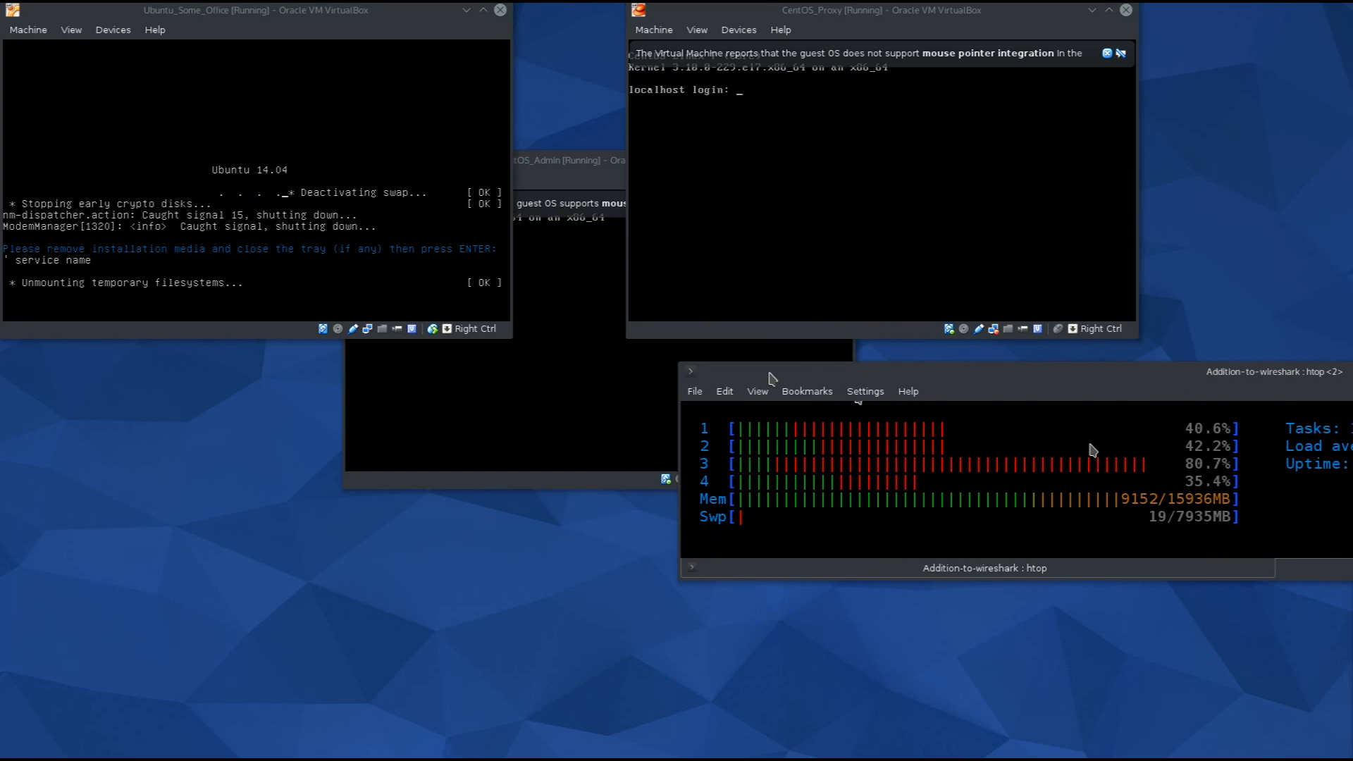
pyautogui.moveTo(1254, 373); pyautogui.dragTo(828, 374)
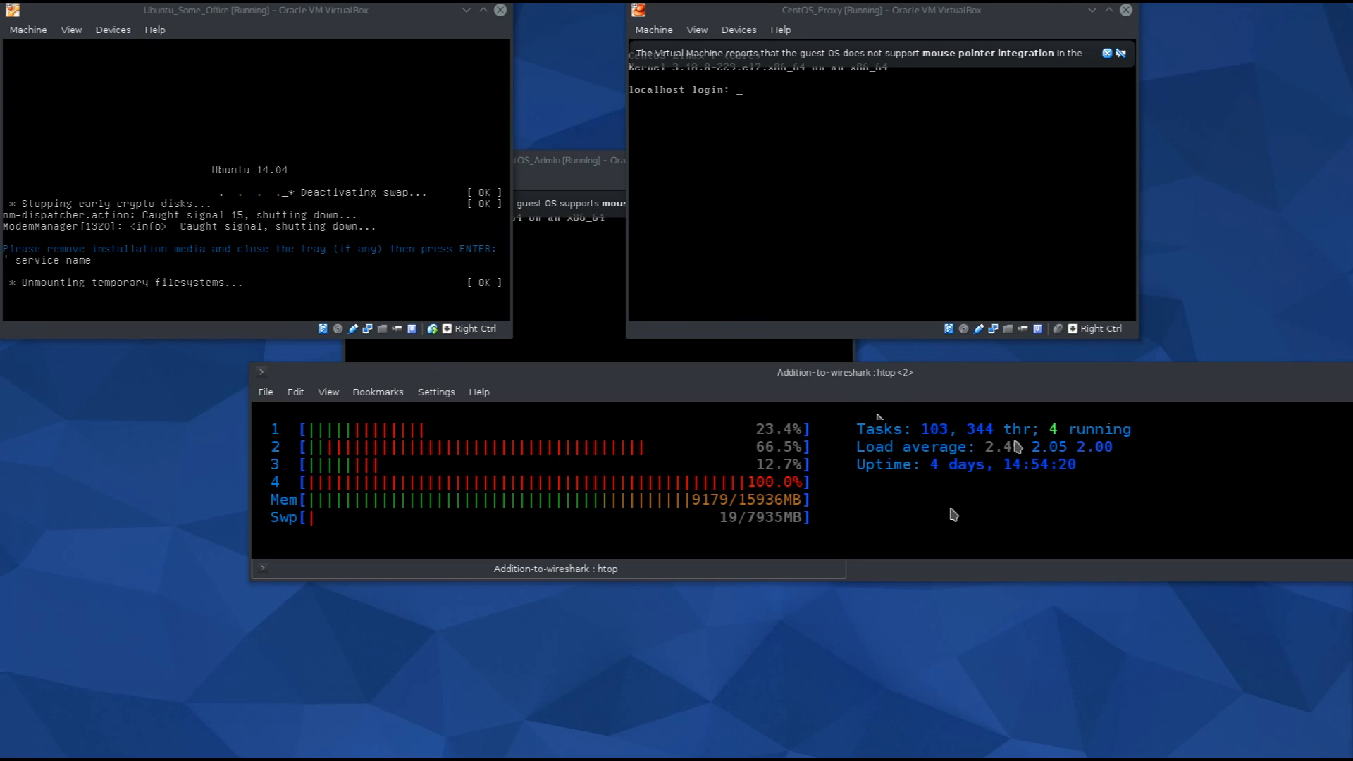
pyautogui.moveTo(839, 396); pyautogui.dragTo(1352, 367)
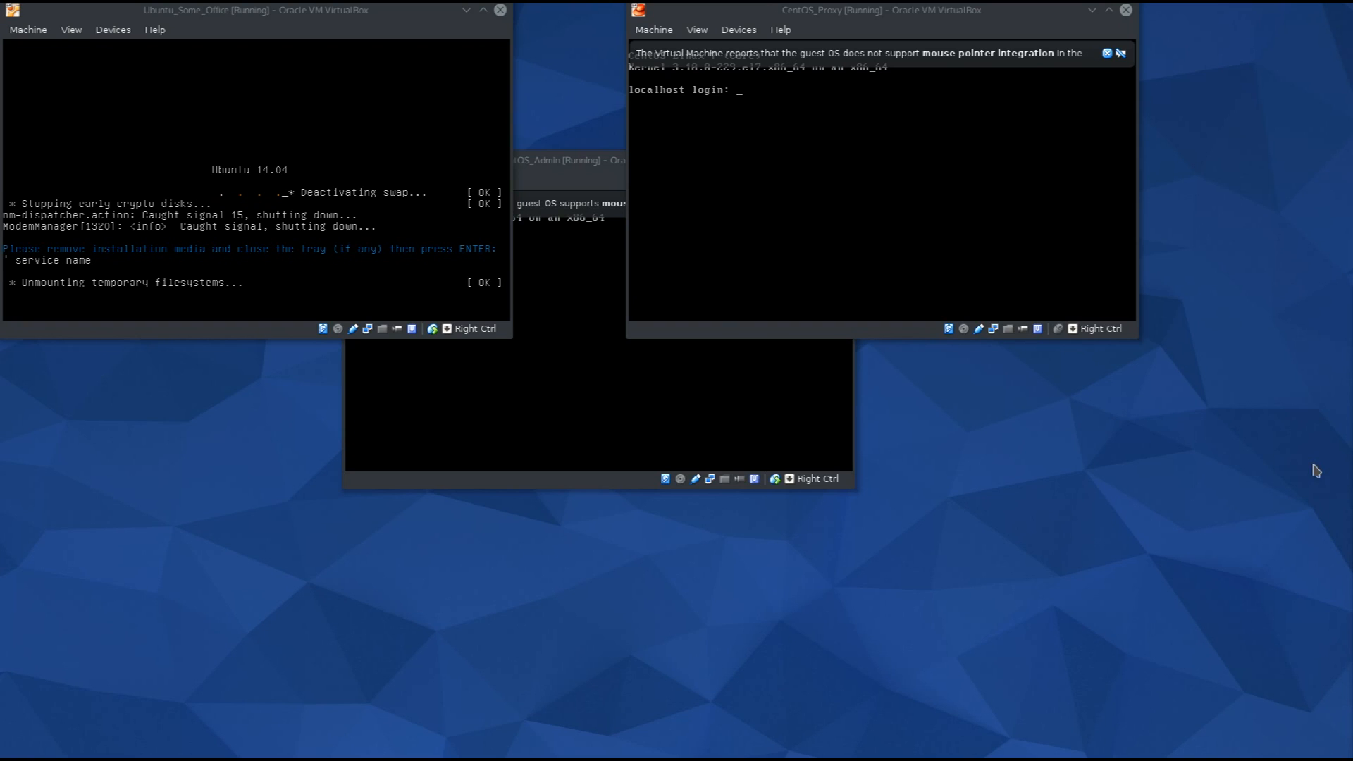
# Place CentOS_Admin below the Ubuntu window, then confirm the Ubuntu VM's remove-media prompt to reboot.
pyautogui.click(535, 423)
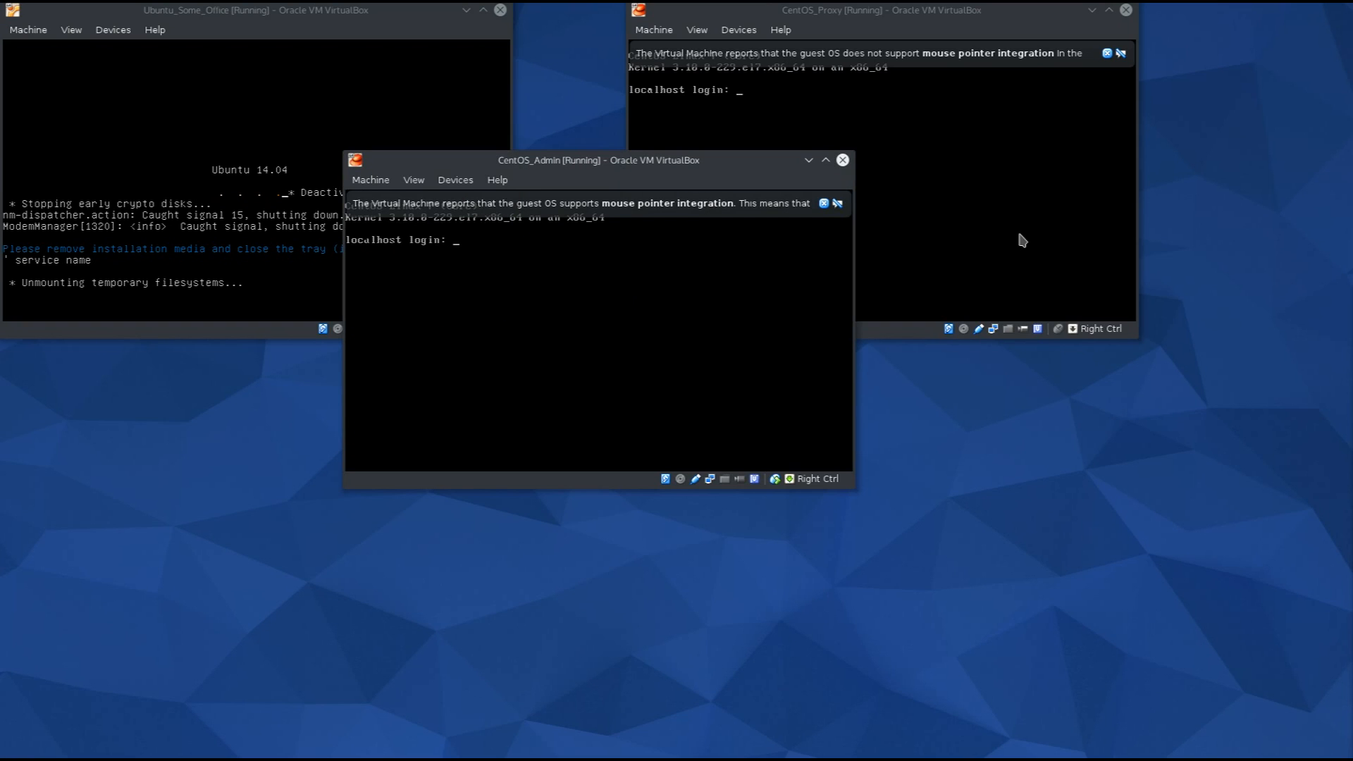
pyautogui.moveTo(641, 161); pyautogui.dragTo(657, 367)
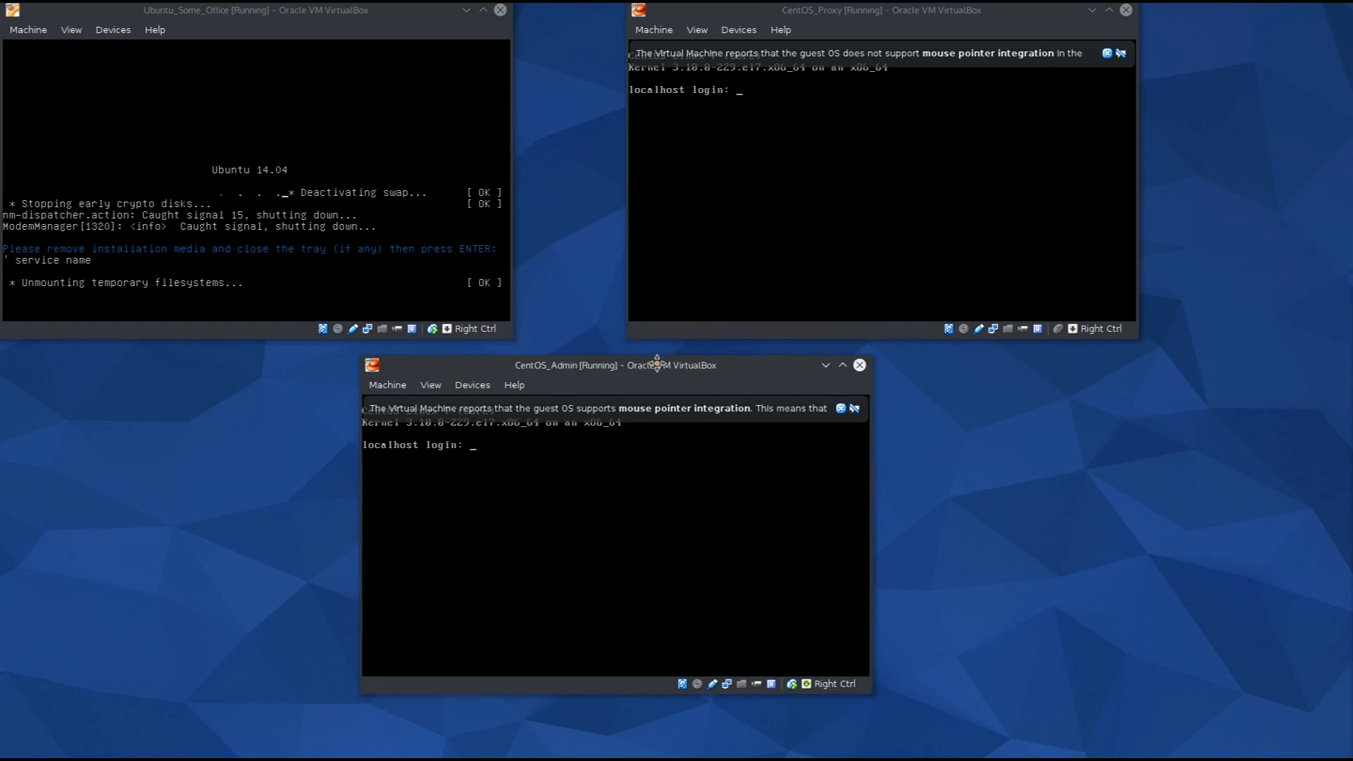
pyautogui.moveTo(336, 7); pyautogui.dragTo(373, 24)
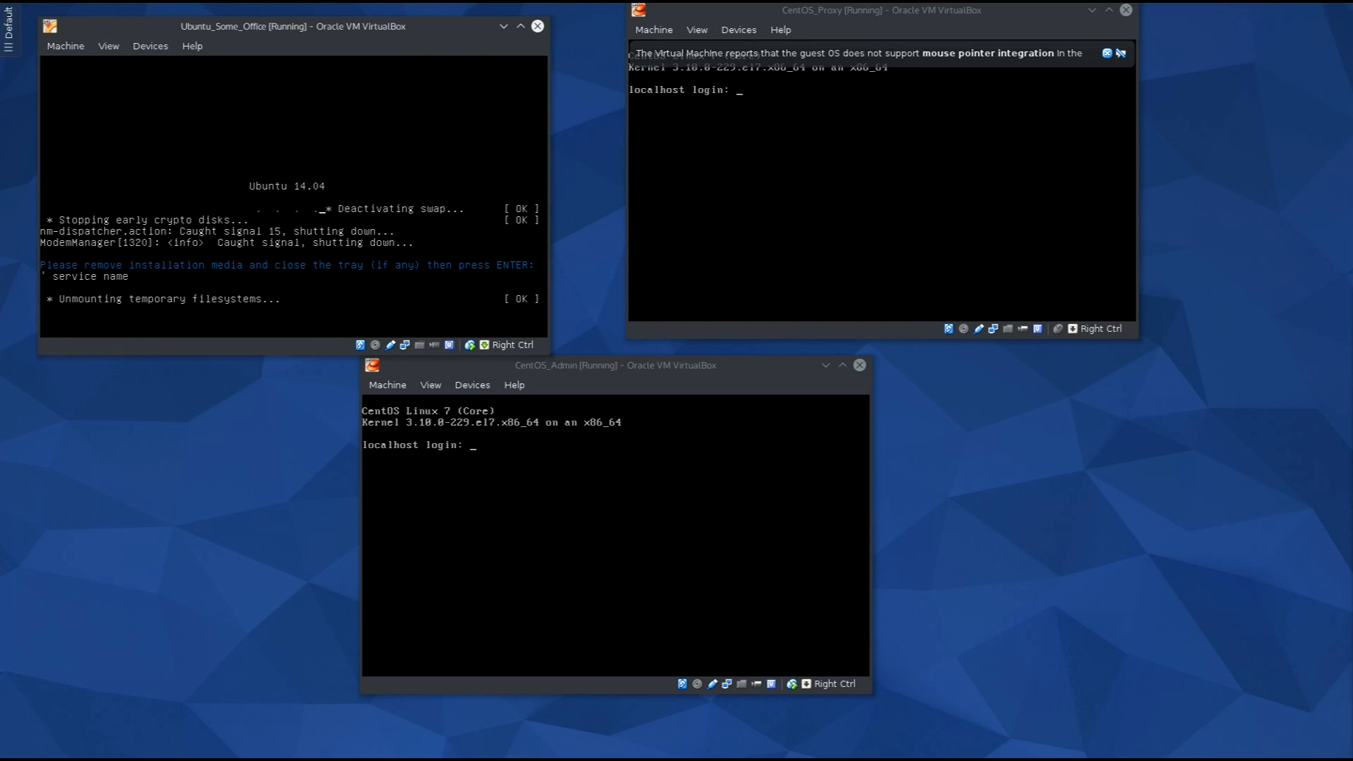
pyautogui.press('Return')
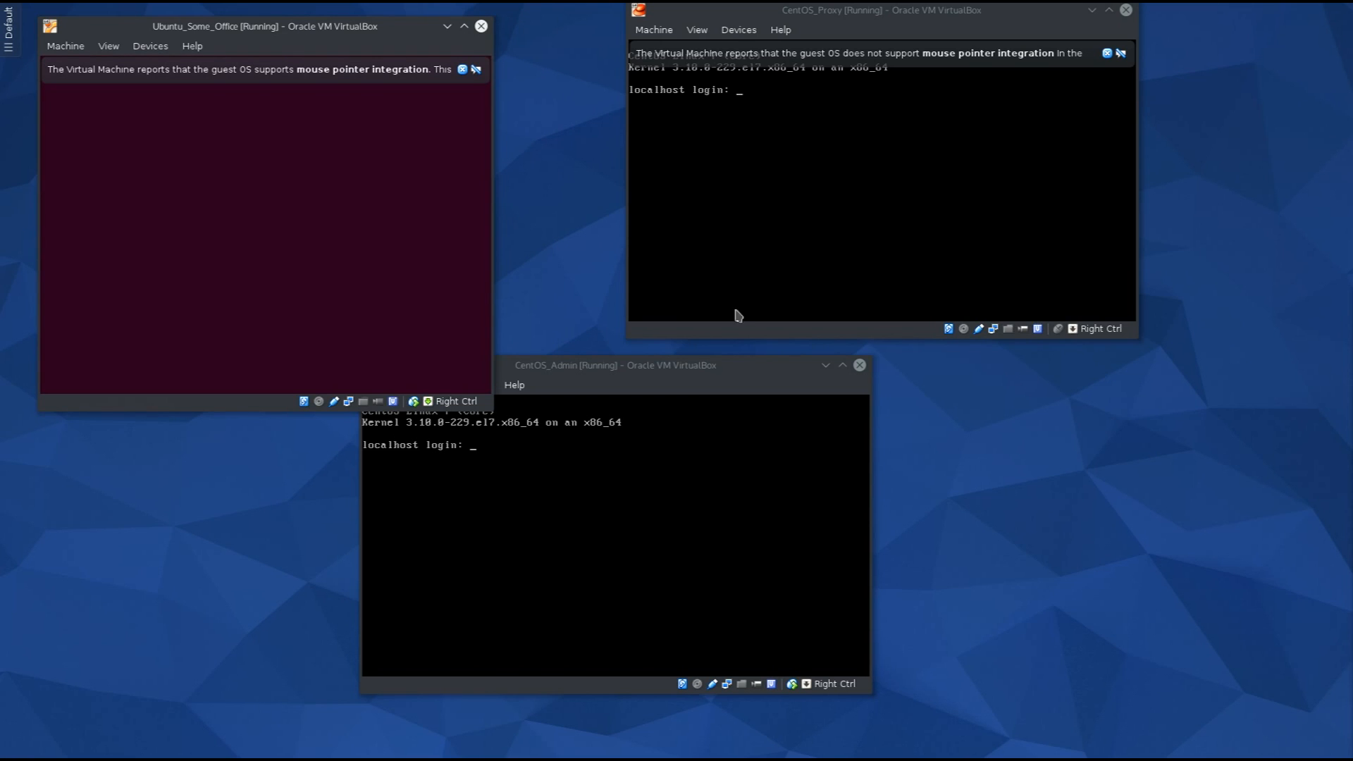
pyautogui.click(670, 381)
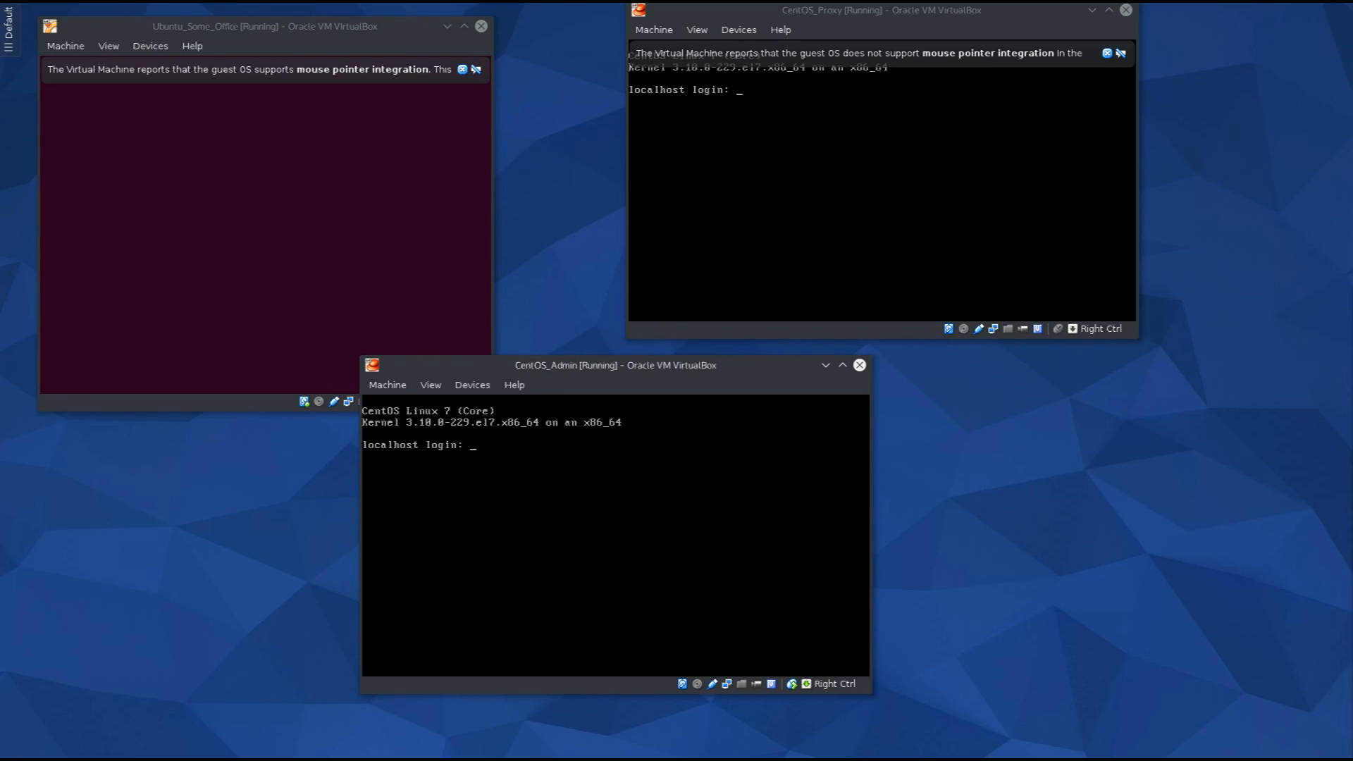
# Log in to the CentOS_Admin console as admin and switch to root with su.
pyautogui.write('admin')
pyautogui.press('Return')
pyautogui.press('Return')
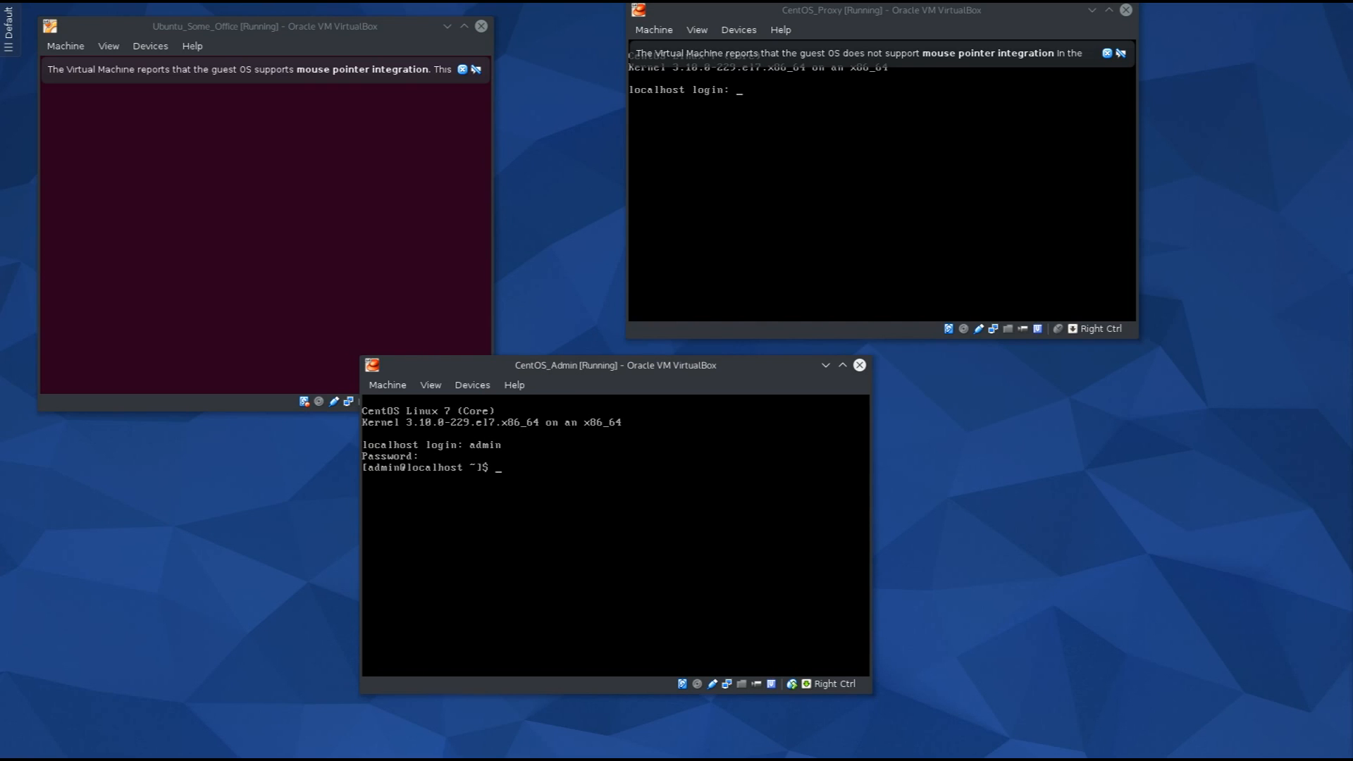
pyautogui.write('su')
pyautogui.press('Return')
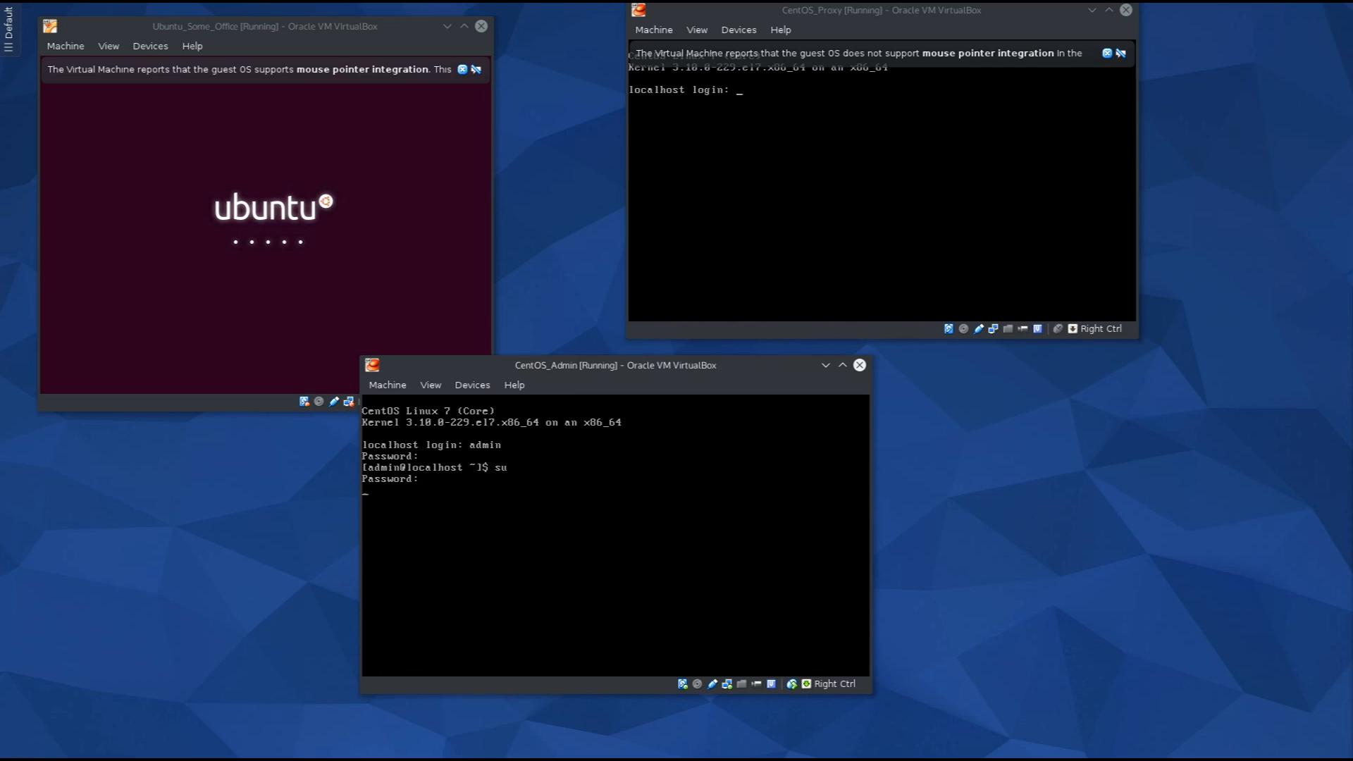
# Try startx, then switch to runlevel 5 with init 5 and back with init 3.
pyautogui.write('startx')
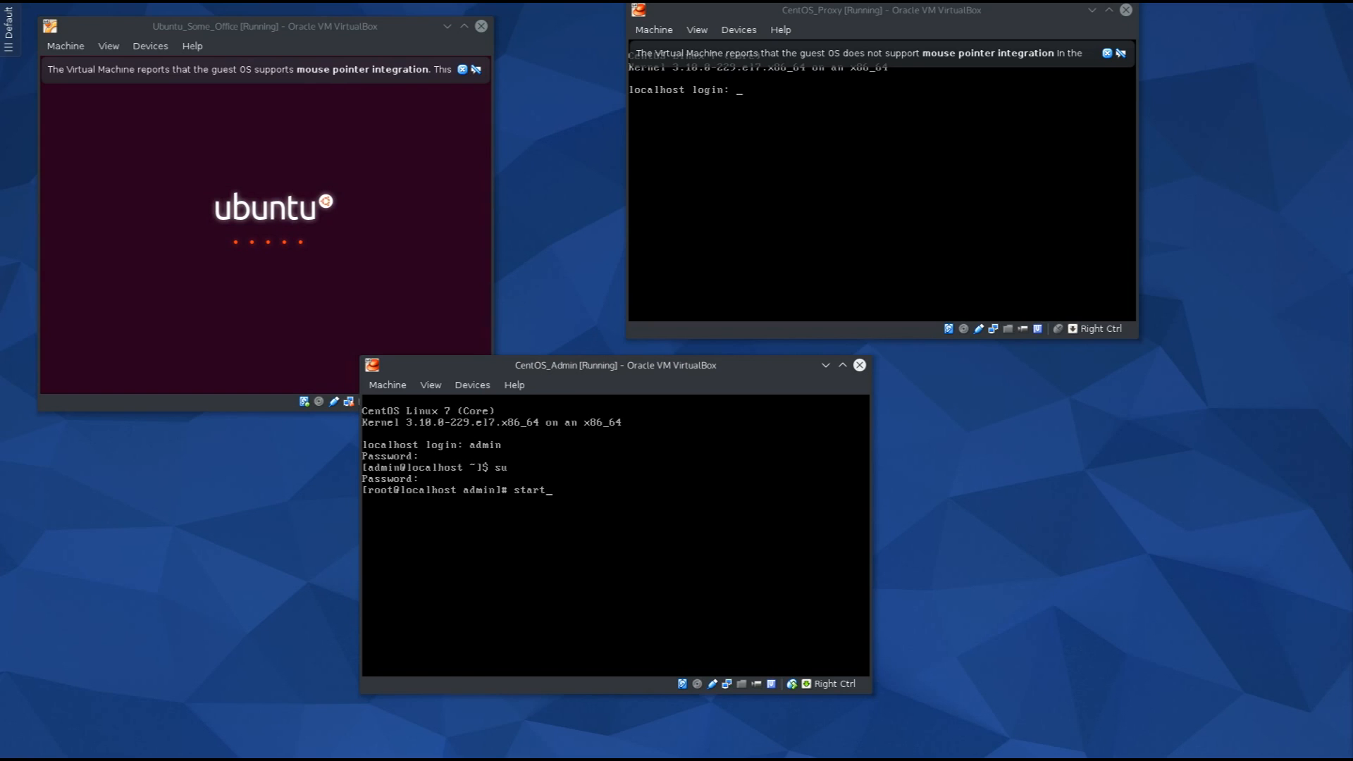
pyautogui.press('Return')
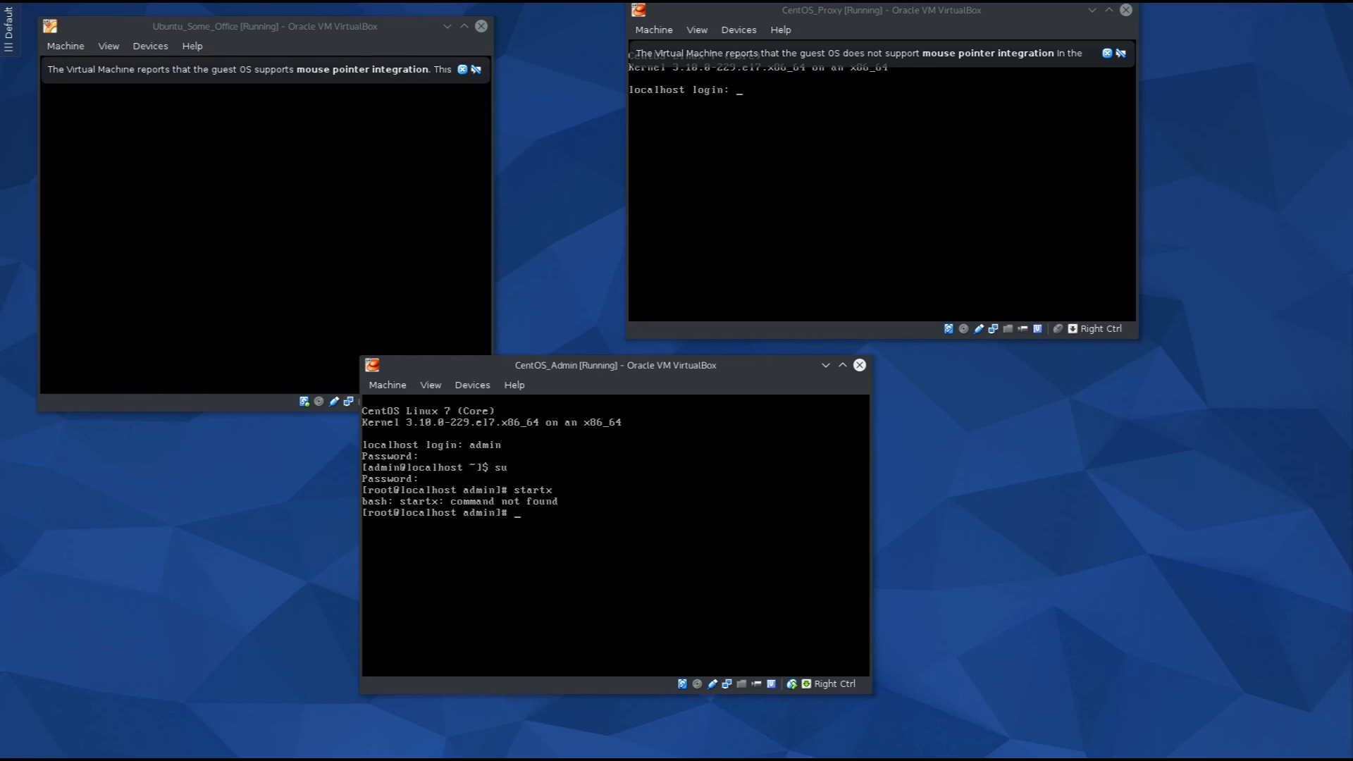
pyautogui.write('init 5')
pyautogui.press('Return')
pyautogui.write('init 3')
pyautogui.press('Return')
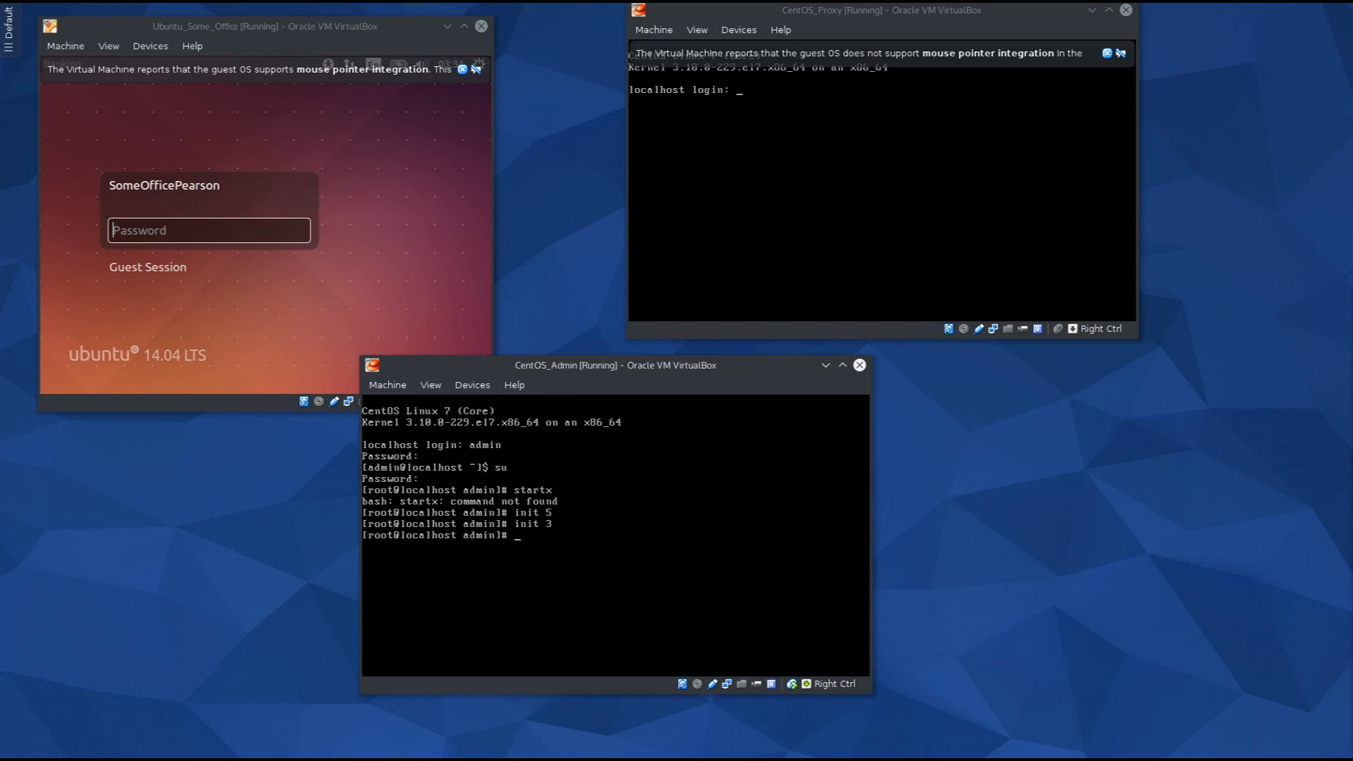
# Clear the console and enter the command yum search gnome.
pyautogui.write('clear')
pyautogui.press('Return')
pyautogui.write('yum')
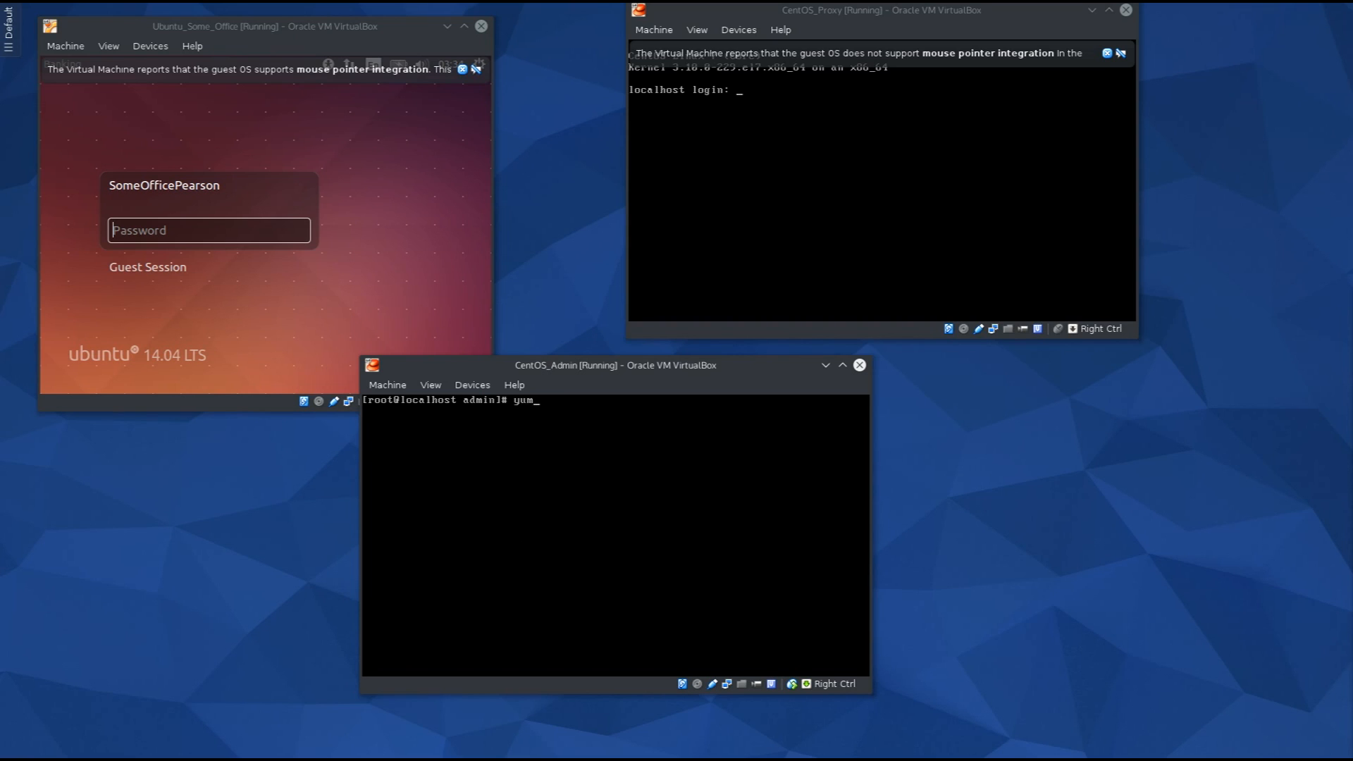
pyautogui.write(' search gnome')
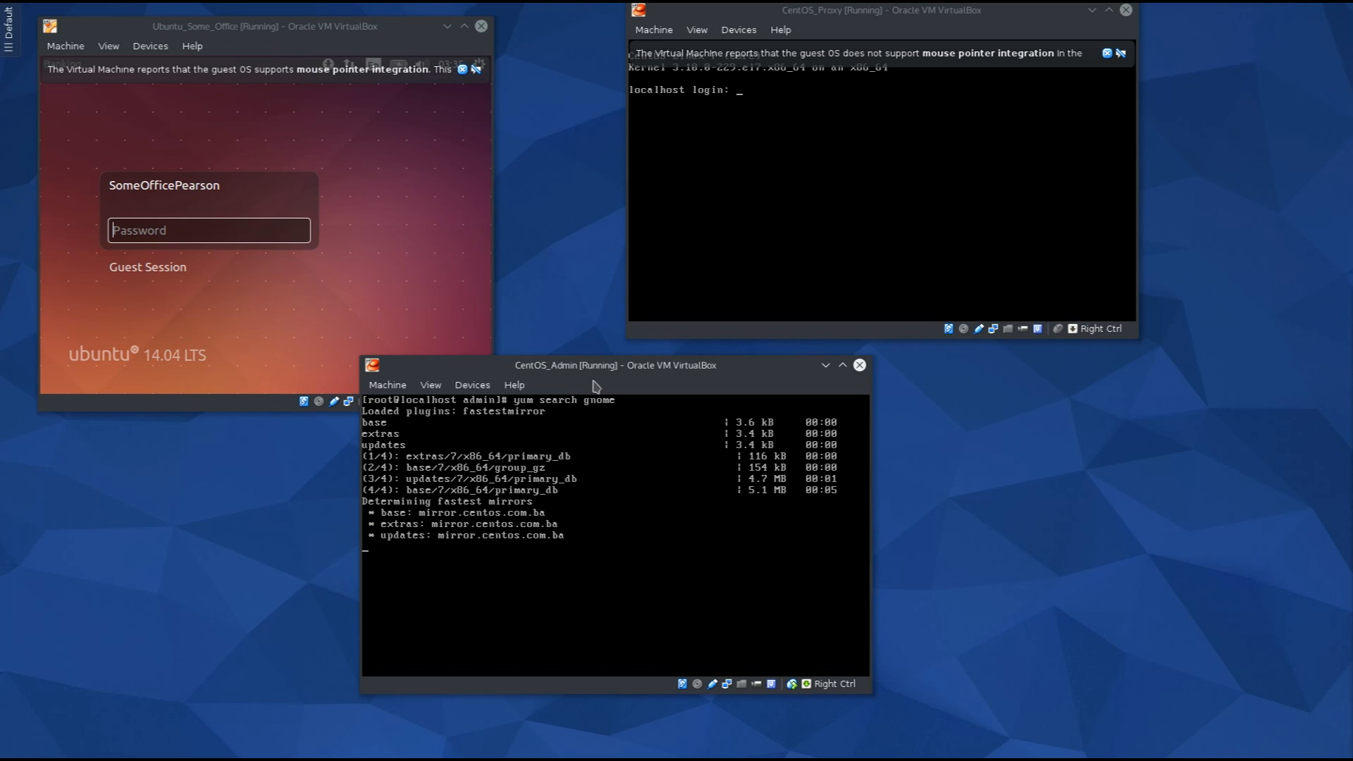
# Enlarge the CentOS_Admin window and scroll back to the start of the yum search gnome results.
pyautogui.moveTo(590, 372); pyautogui.dragTo(524, 297)
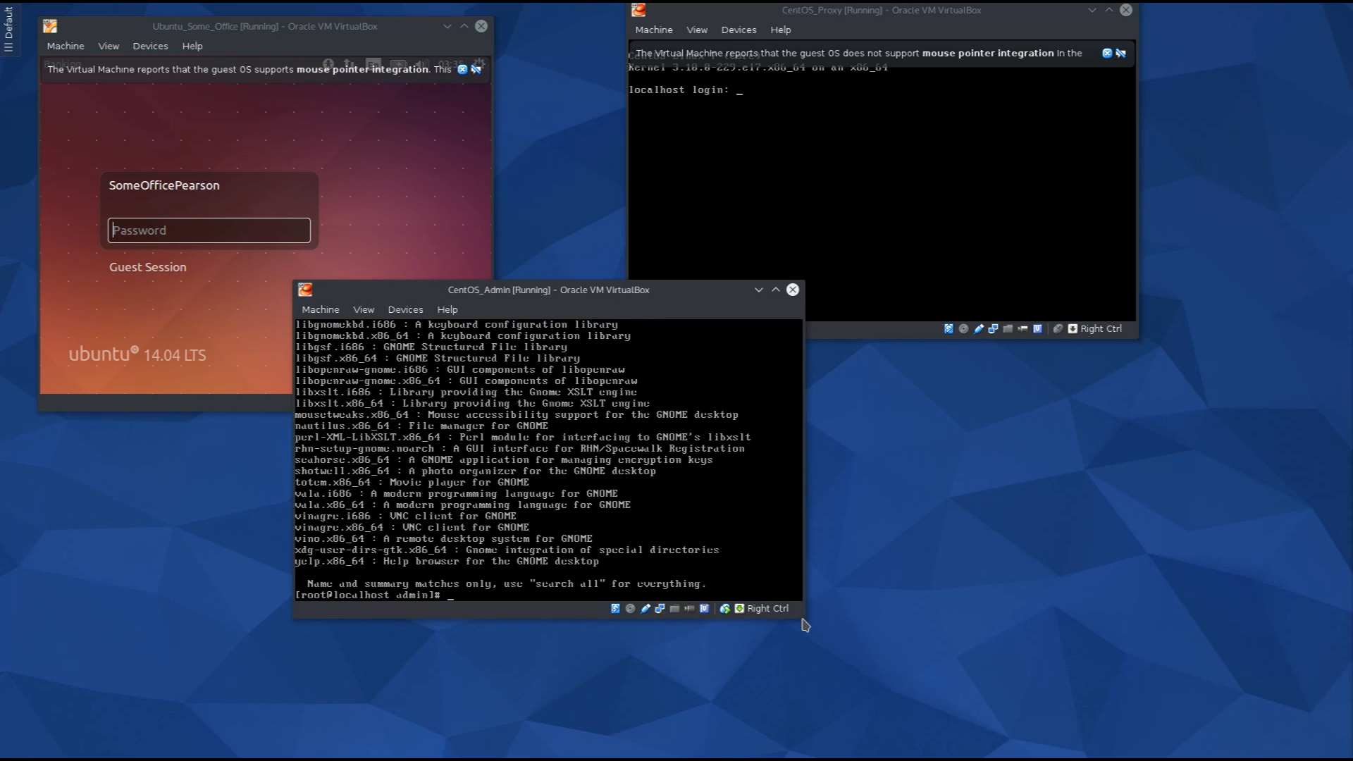
pyautogui.moveTo(803, 617); pyautogui.dragTo(835, 666)
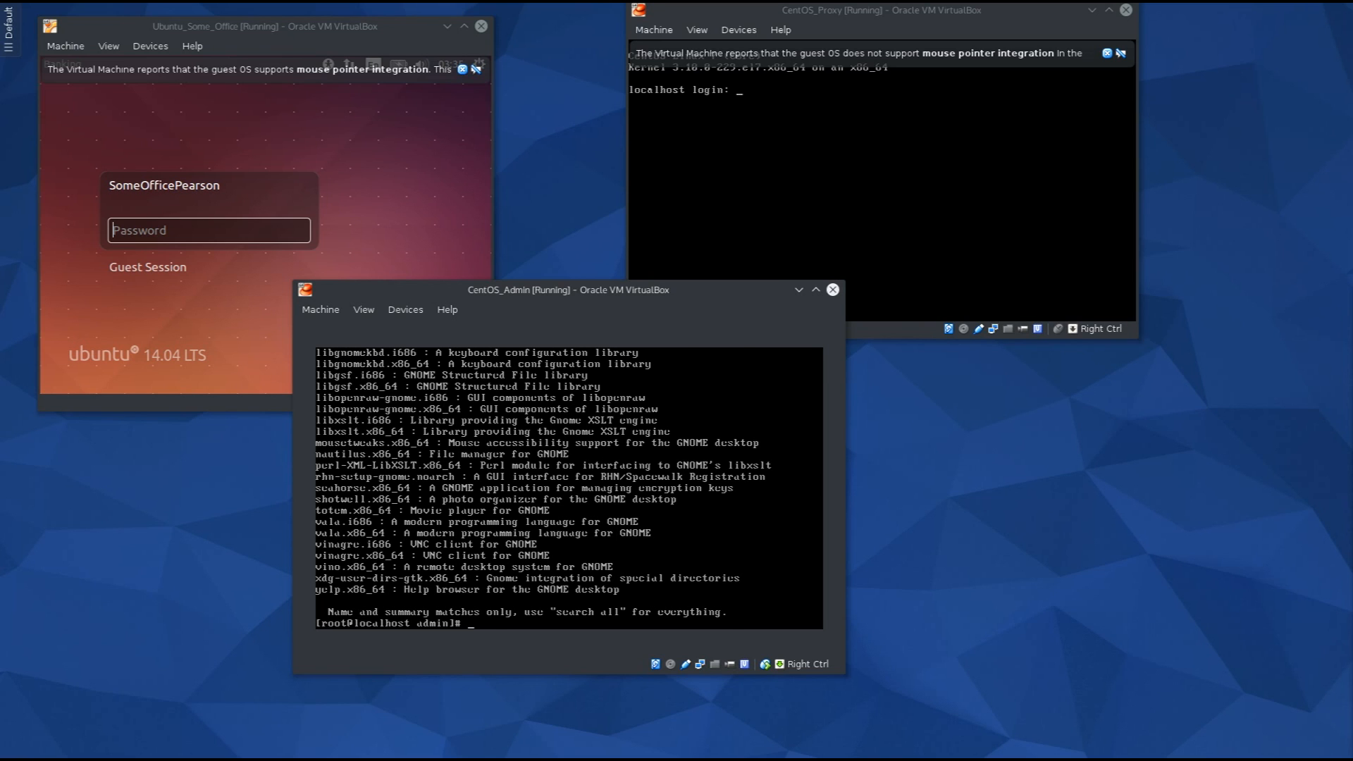
pyautogui.hotkey('shift', 'pageup')
pyautogui.hotkey('shift', 'pageup')
pyautogui.hotkey('shift', 'pageup')
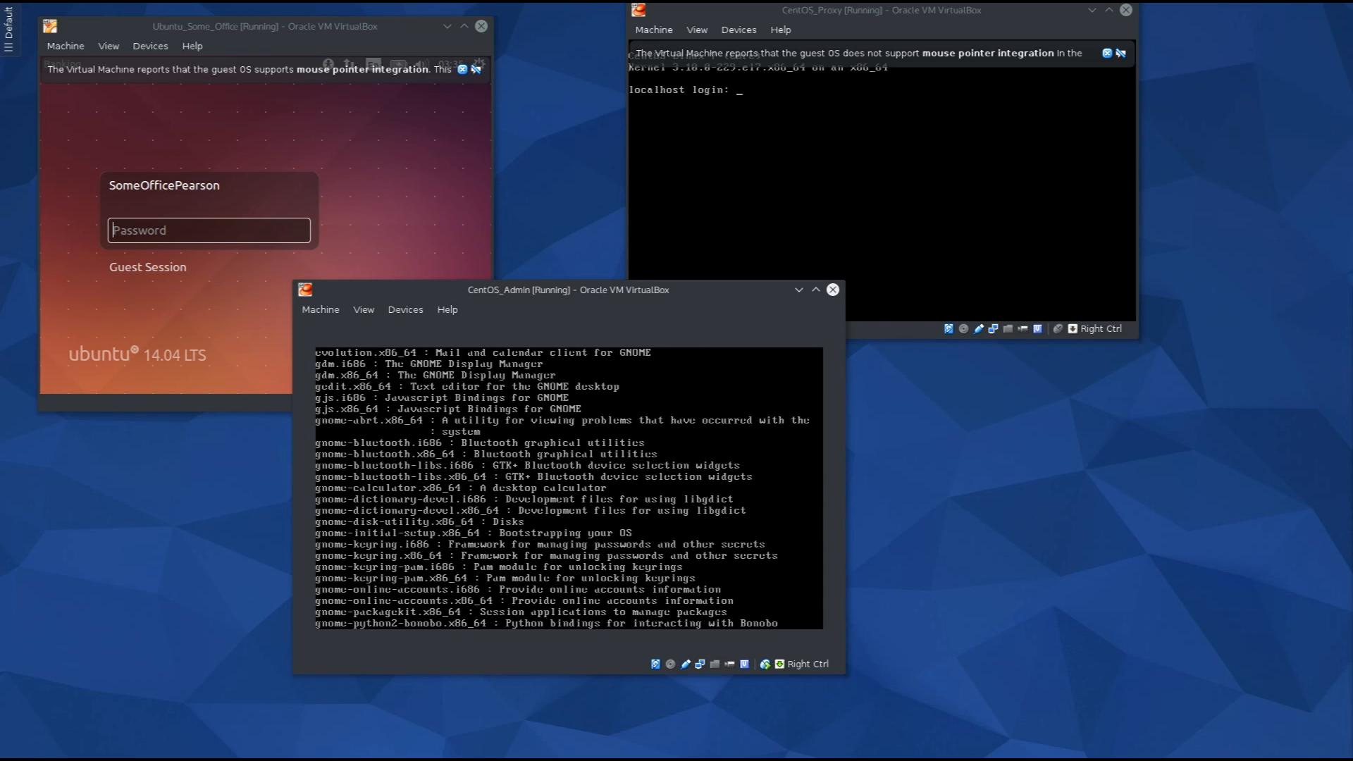
pyautogui.hotkey('shift', 'pageup')
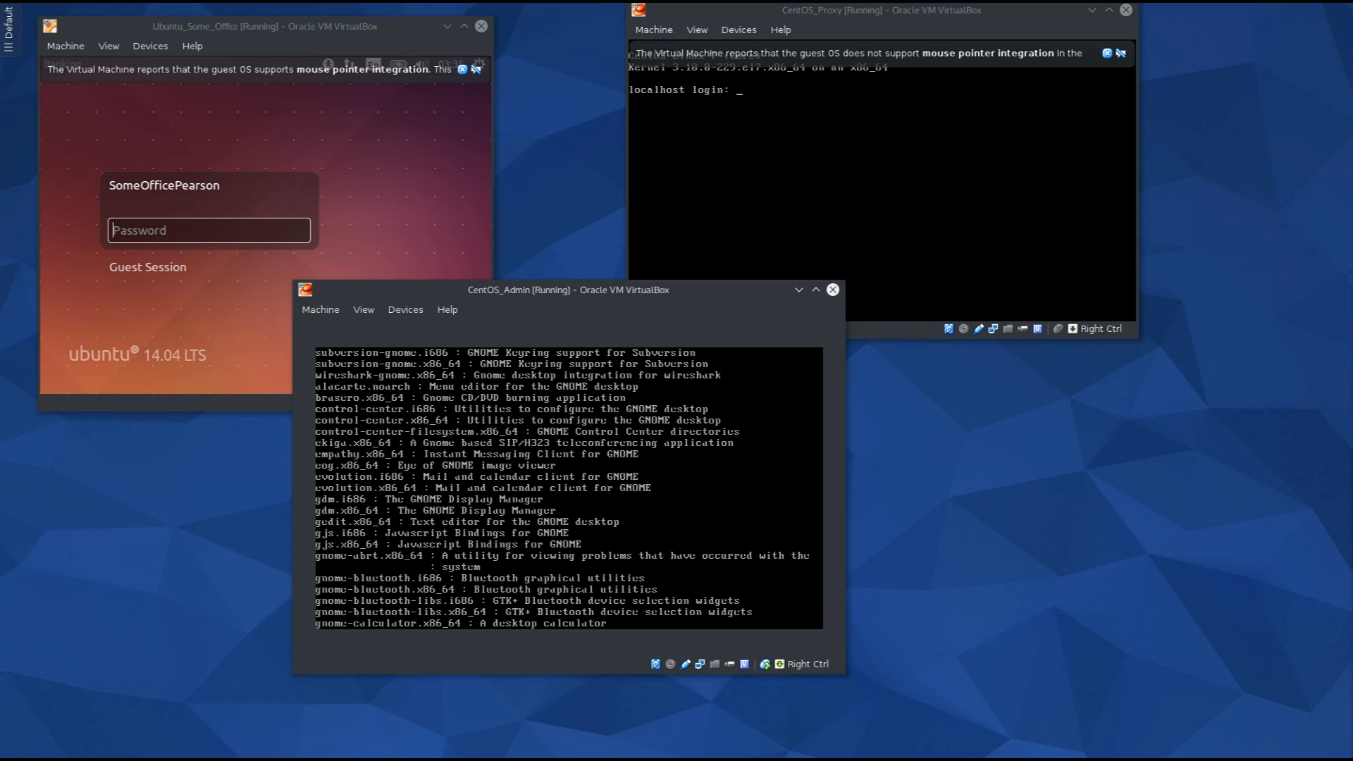
pyautogui.hotkey('shift', 'pageup')
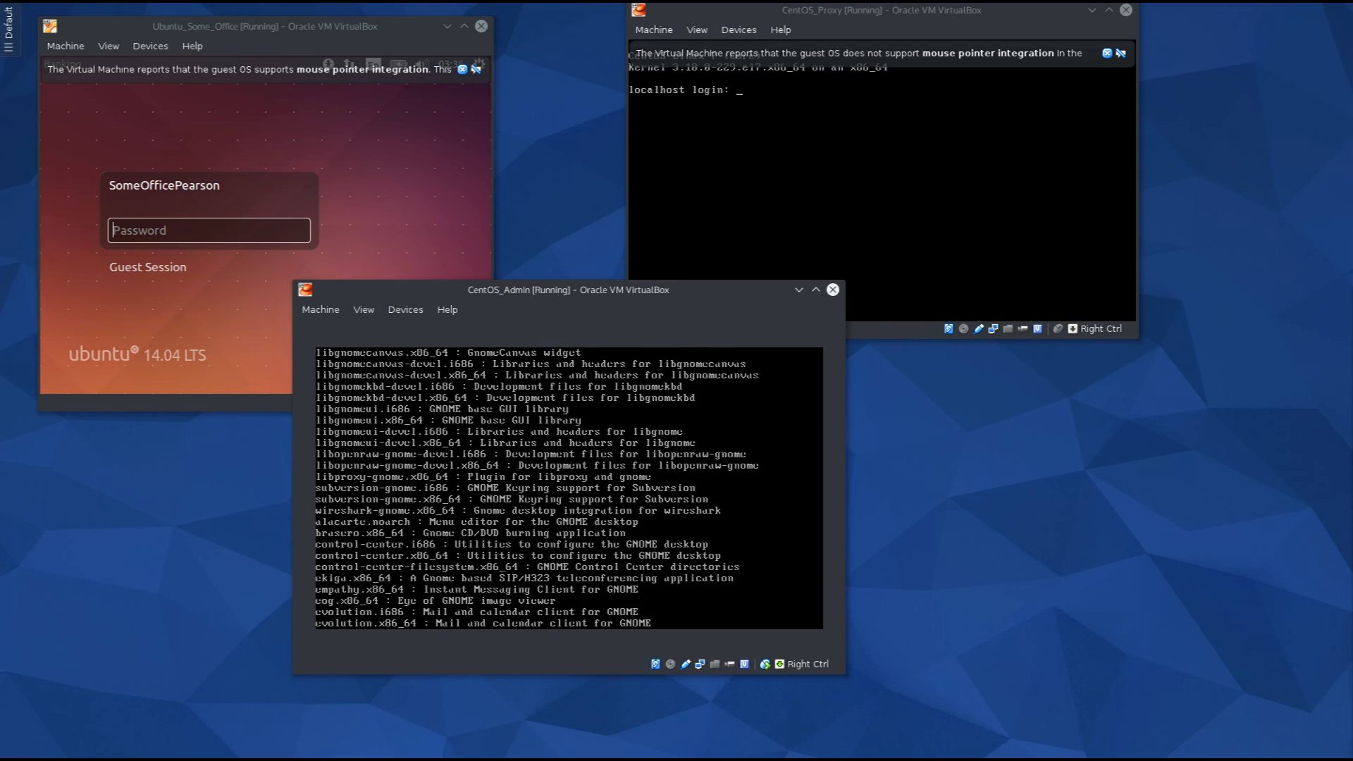
pyautogui.hotkey('shift', 'pageup')
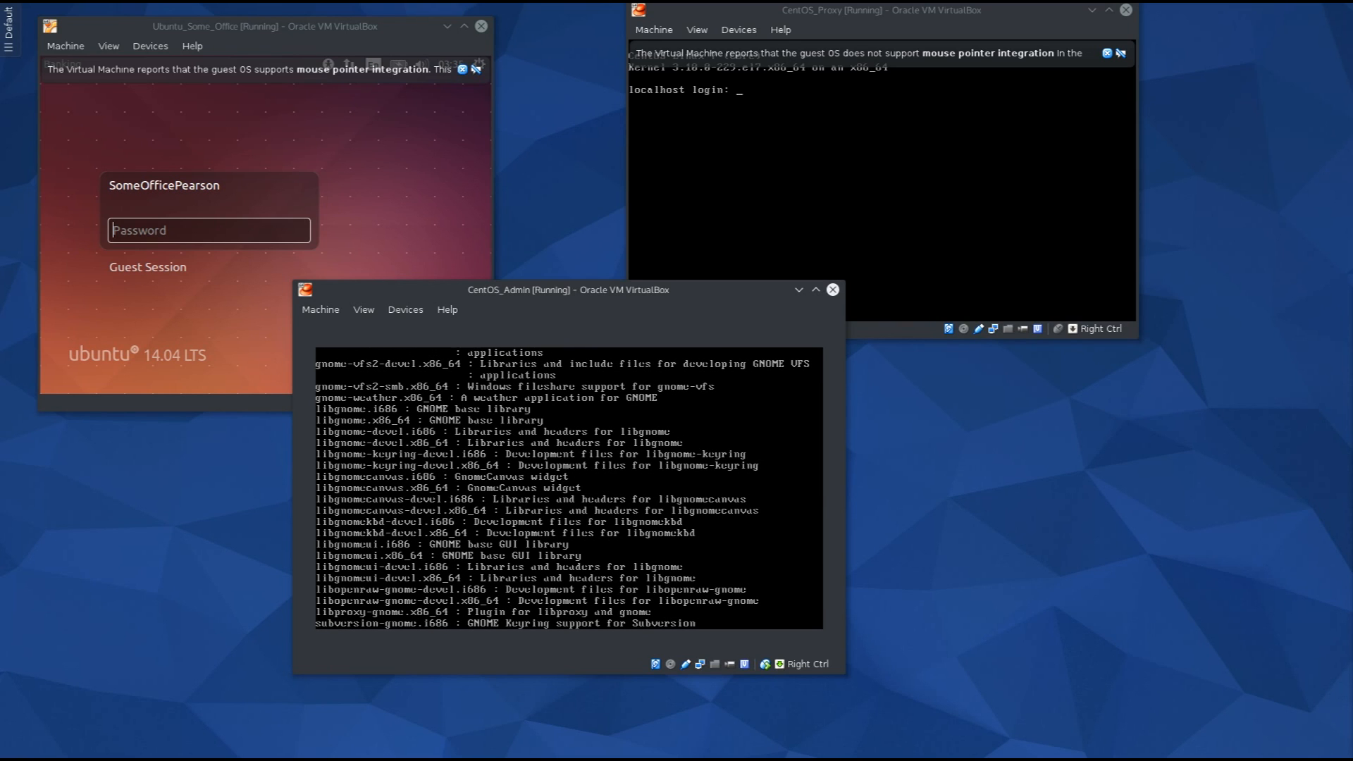
pyautogui.hotkey('shift', 'pageup')
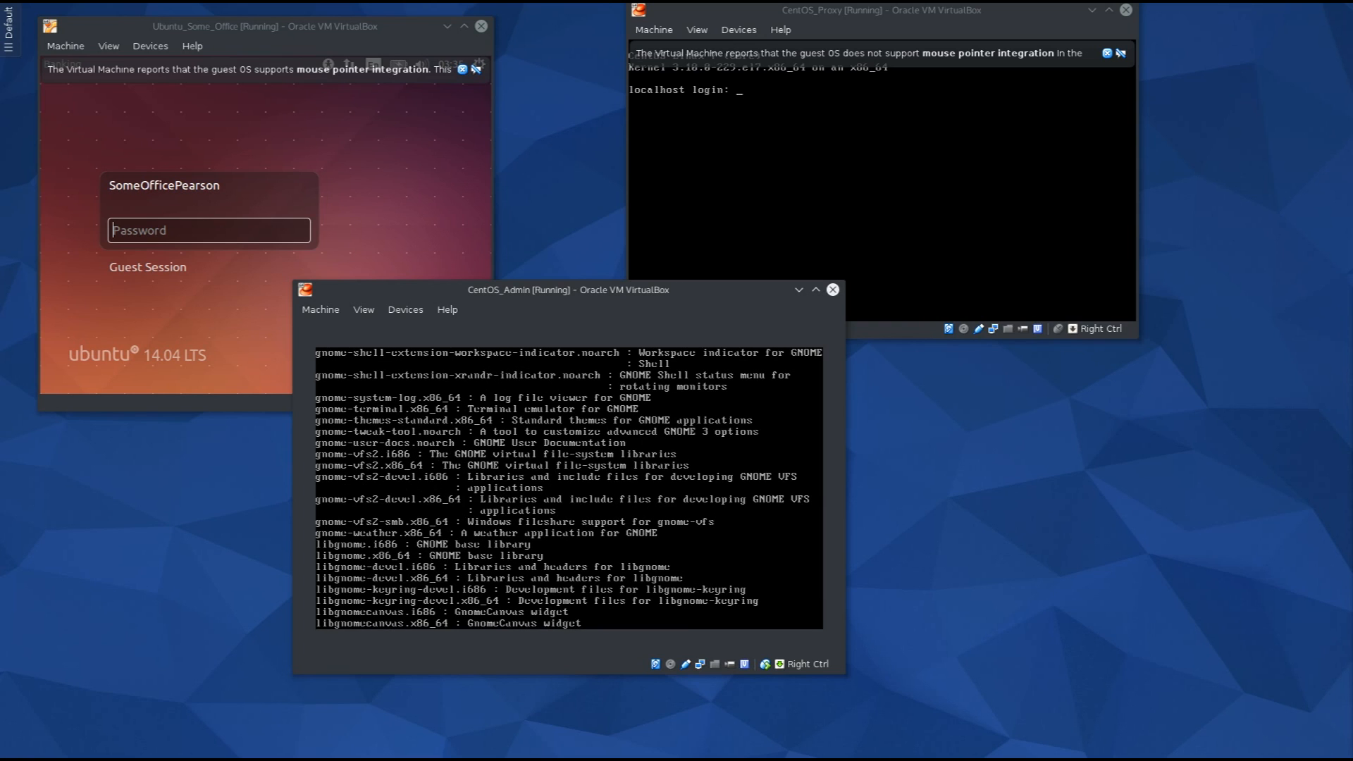
pyautogui.hotkey('shift', 'pageup')
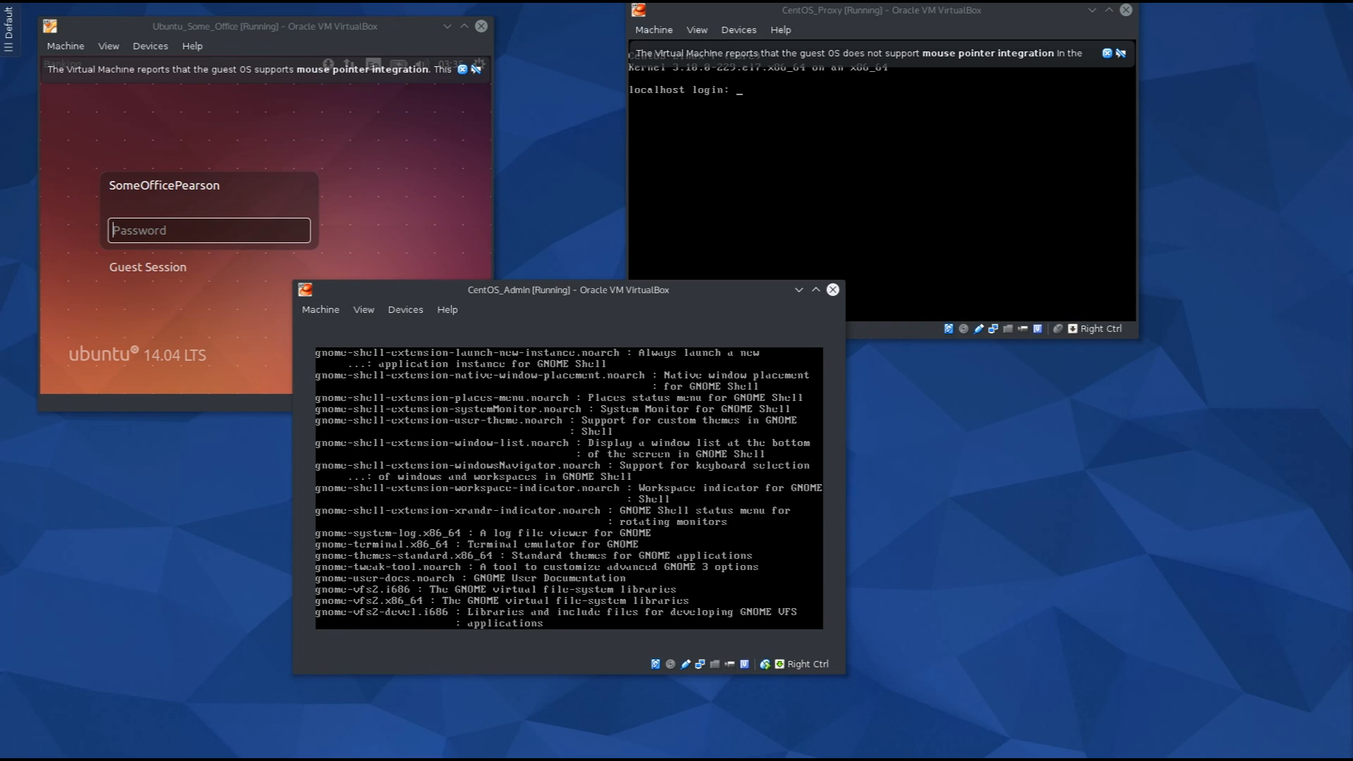
pyautogui.hotkey('shift', 'pageup')
pyautogui.hotkey('shift', 'pageup')
pyautogui.hotkey('shift', 'pageup')
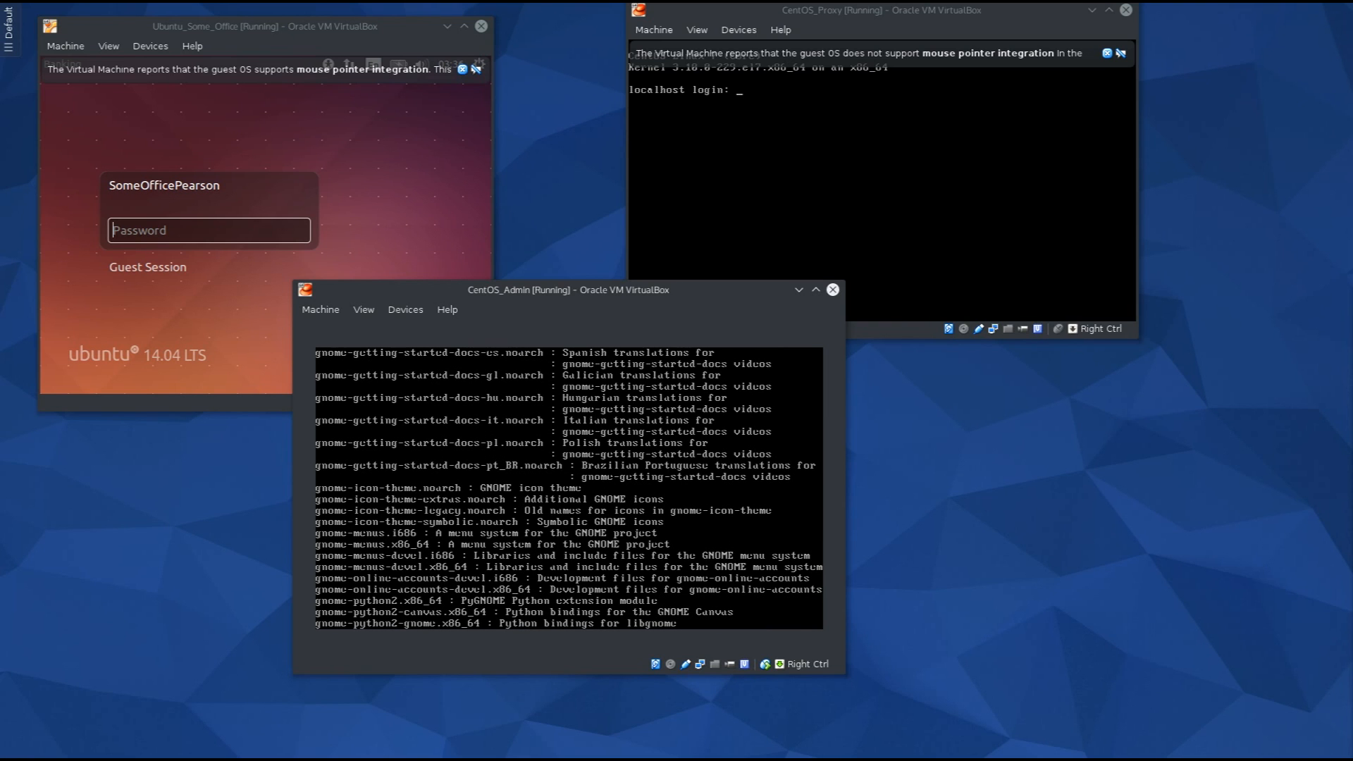
pyautogui.hotkey('shift', 'pageup')
pyautogui.hotkey('shift', 'pageup')
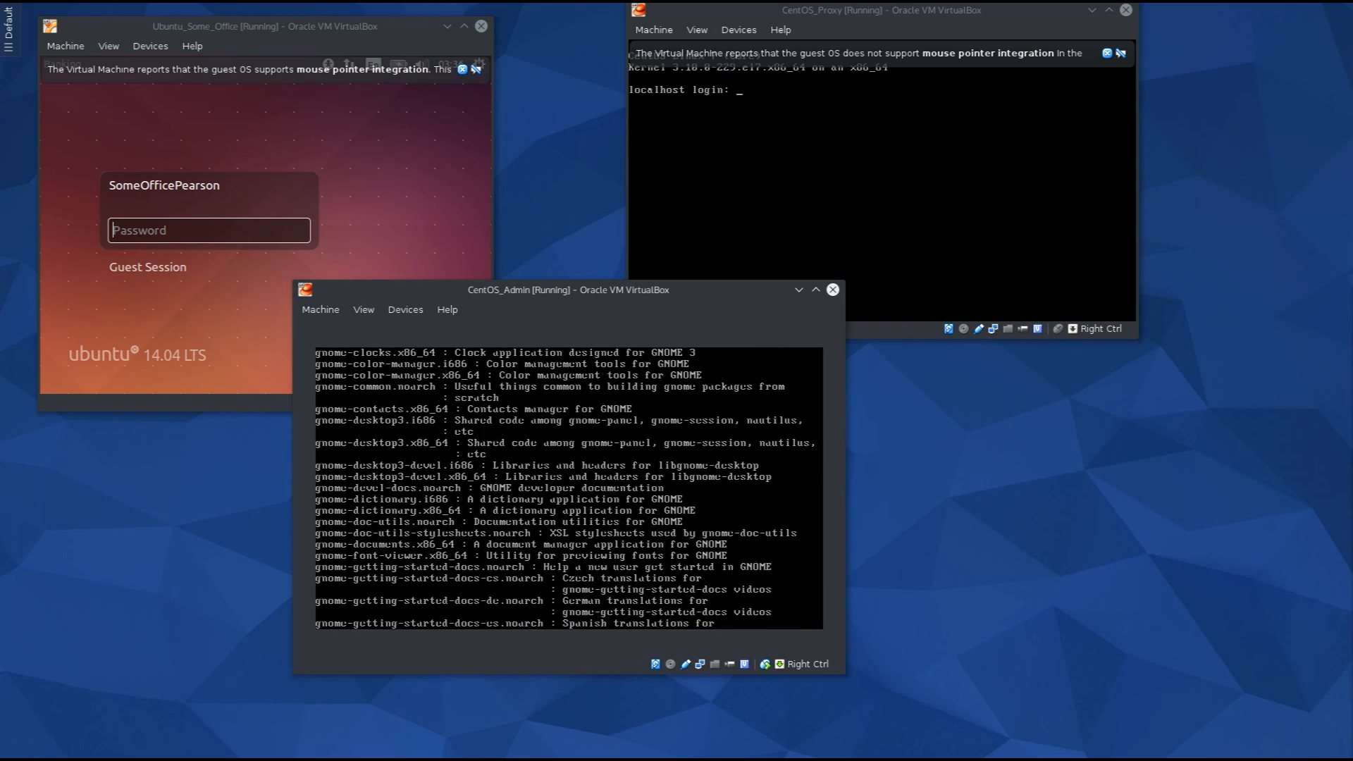
pyautogui.hotkey('shift', 'pageup')
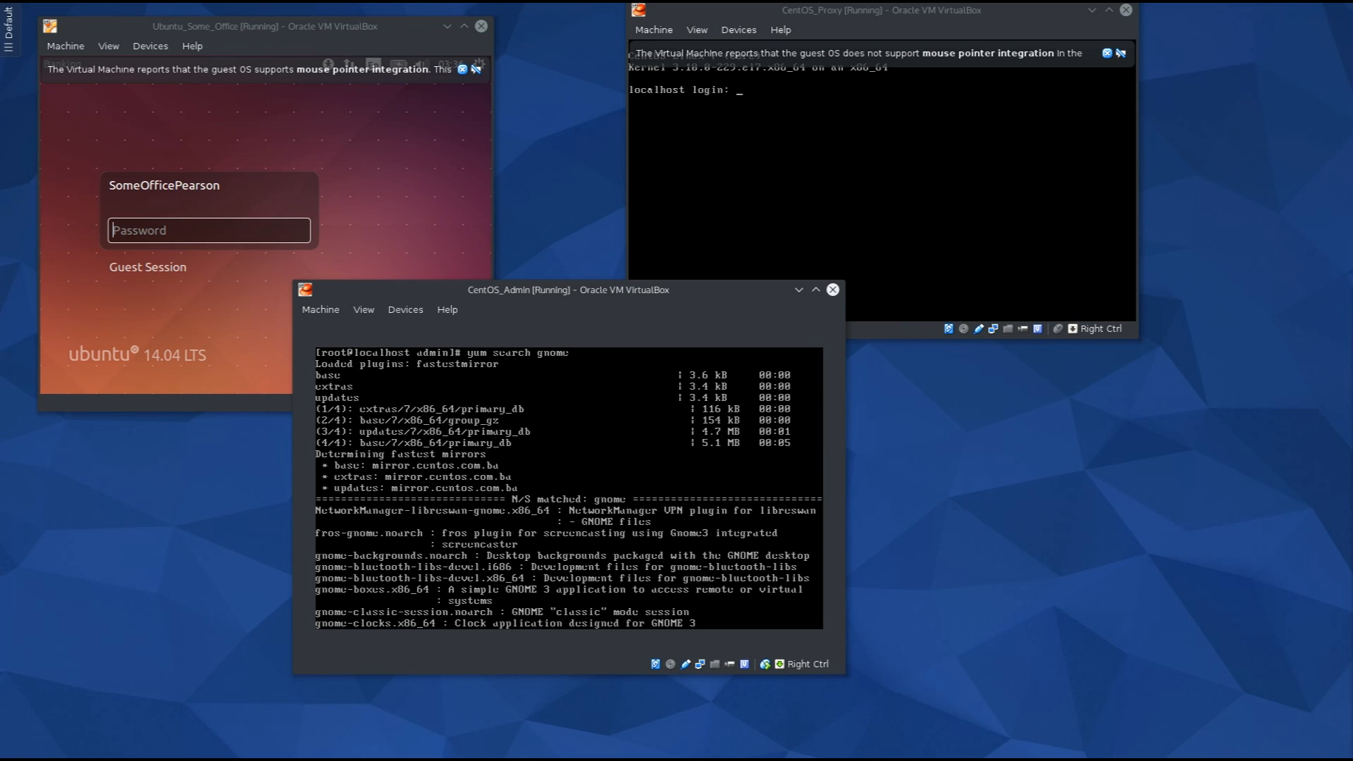
pyautogui.hotkey('shift', 'pagedown')
pyautogui.hotkey('shift', 'pagedown')
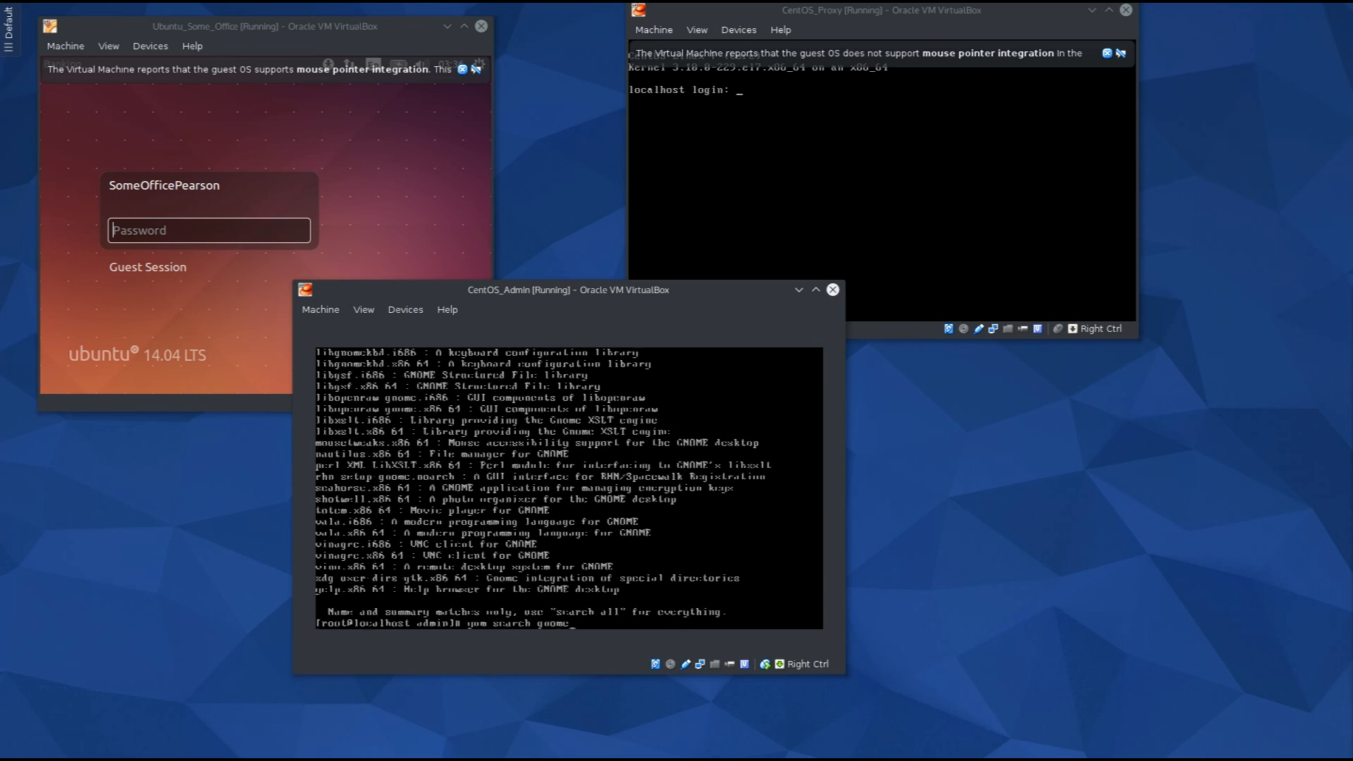
# Filter the GNOME search with '| grep -i desktop', then start typing yum install gnome-desktop3.
pyautogui.write('|')
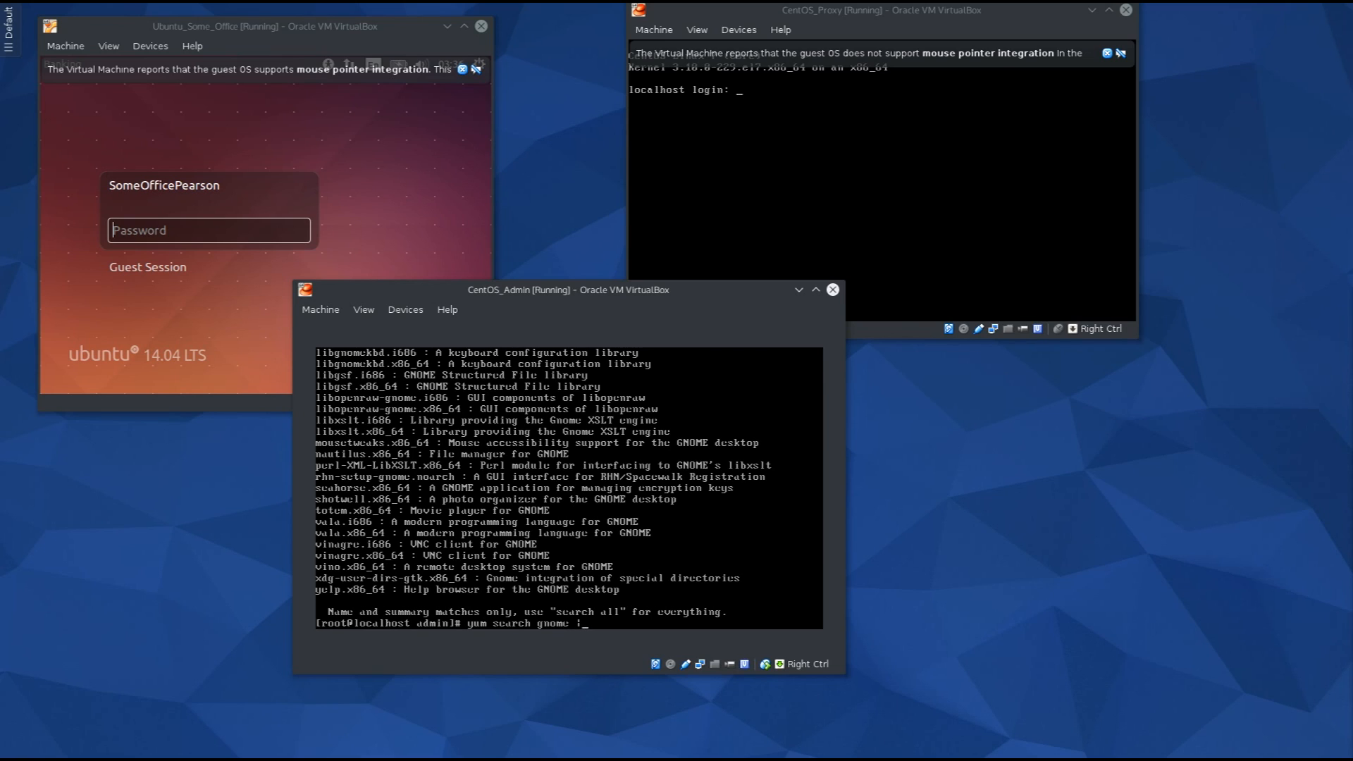
pyautogui.write(' grep -i desktop')
pyautogui.press('Return')
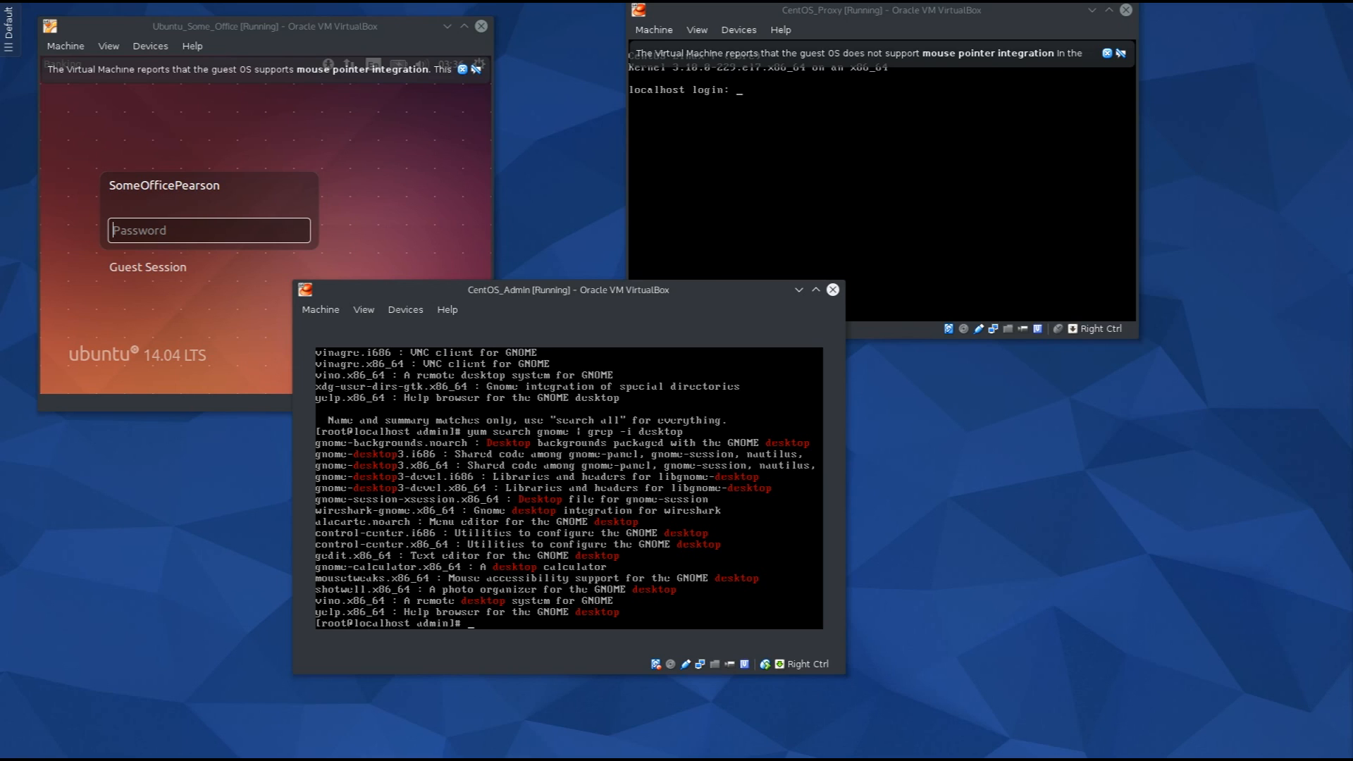
pyautogui.write('yum install')
pyautogui.write('gnome-desktop3-')
pyautogui.press('BackSpace')
# Run yum install gnome-desktop3.x86_64, correcting the mistyped package name on the second attempt.
pyautogui.write('.x86.')
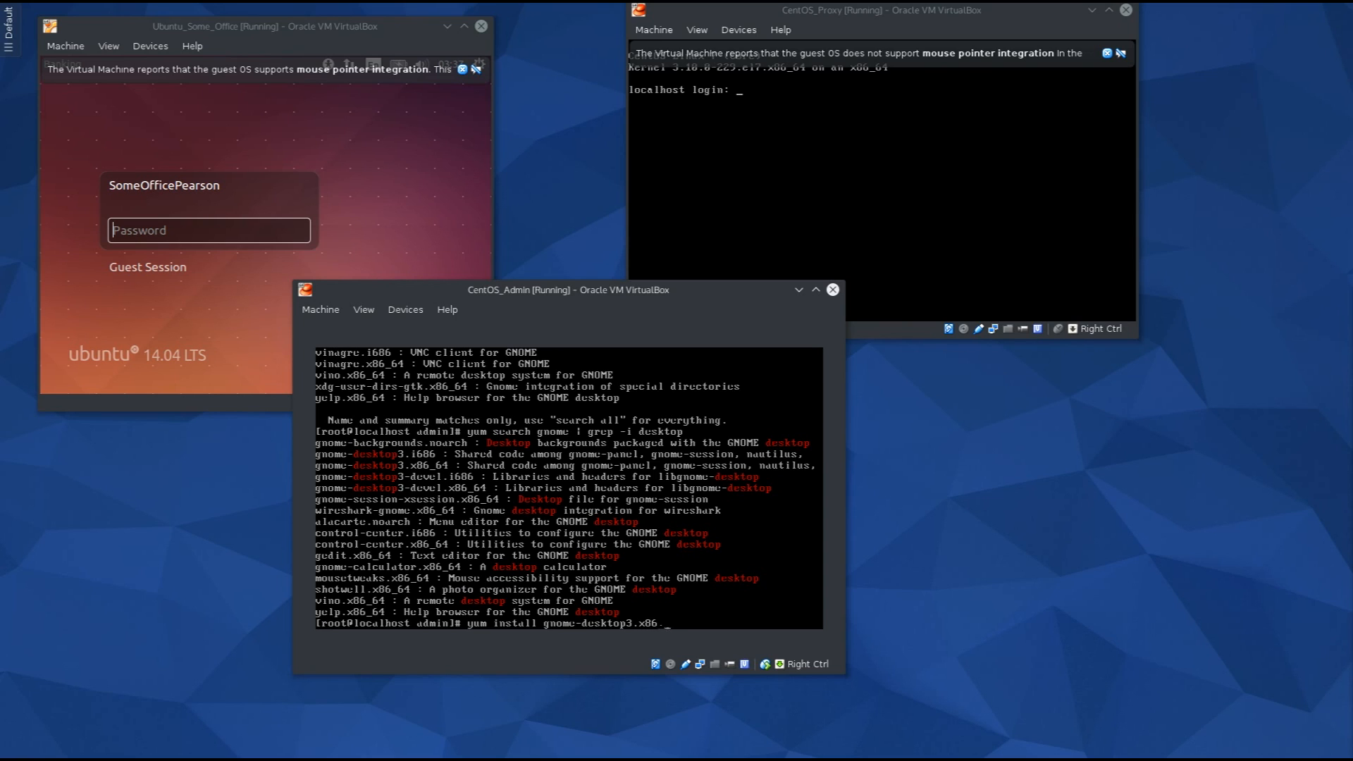
pyautogui.write('64')
pyautogui.press('Return')
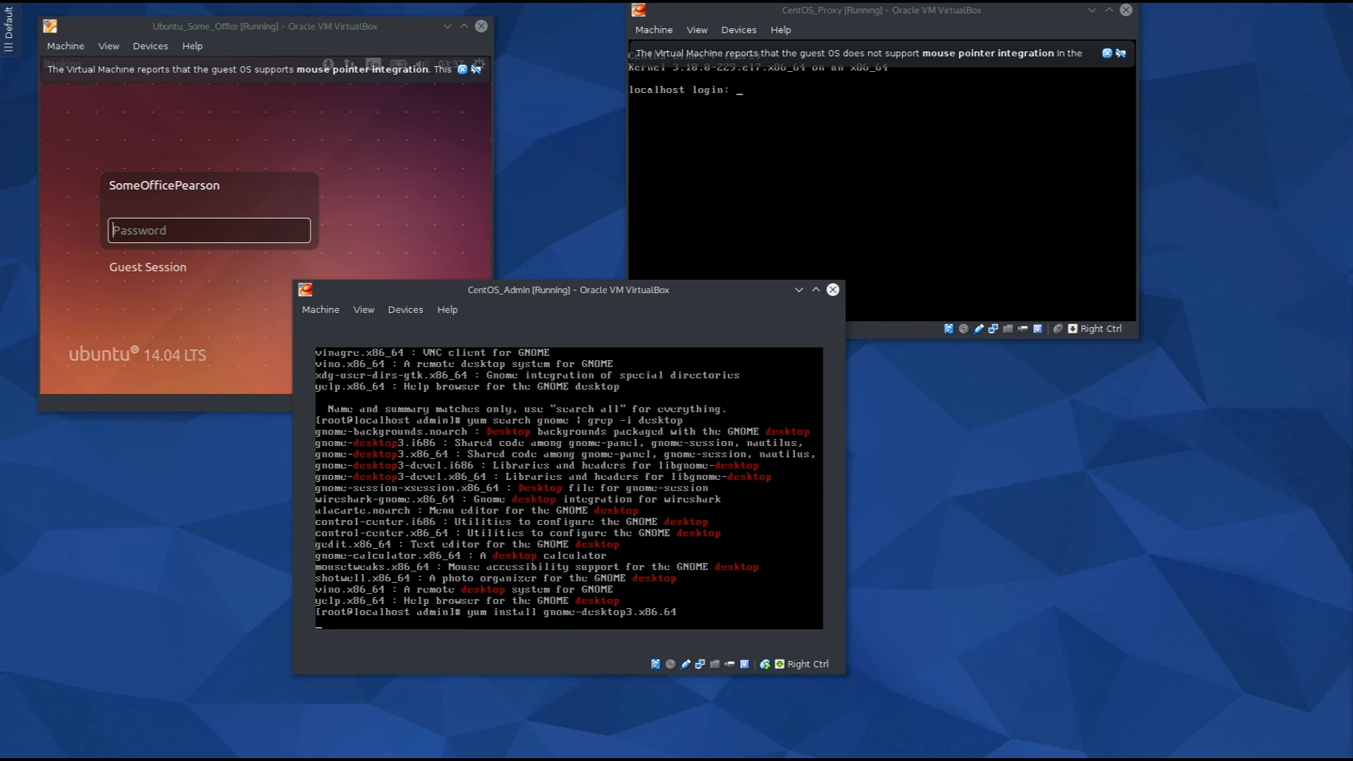
pyautogui.press('Up')
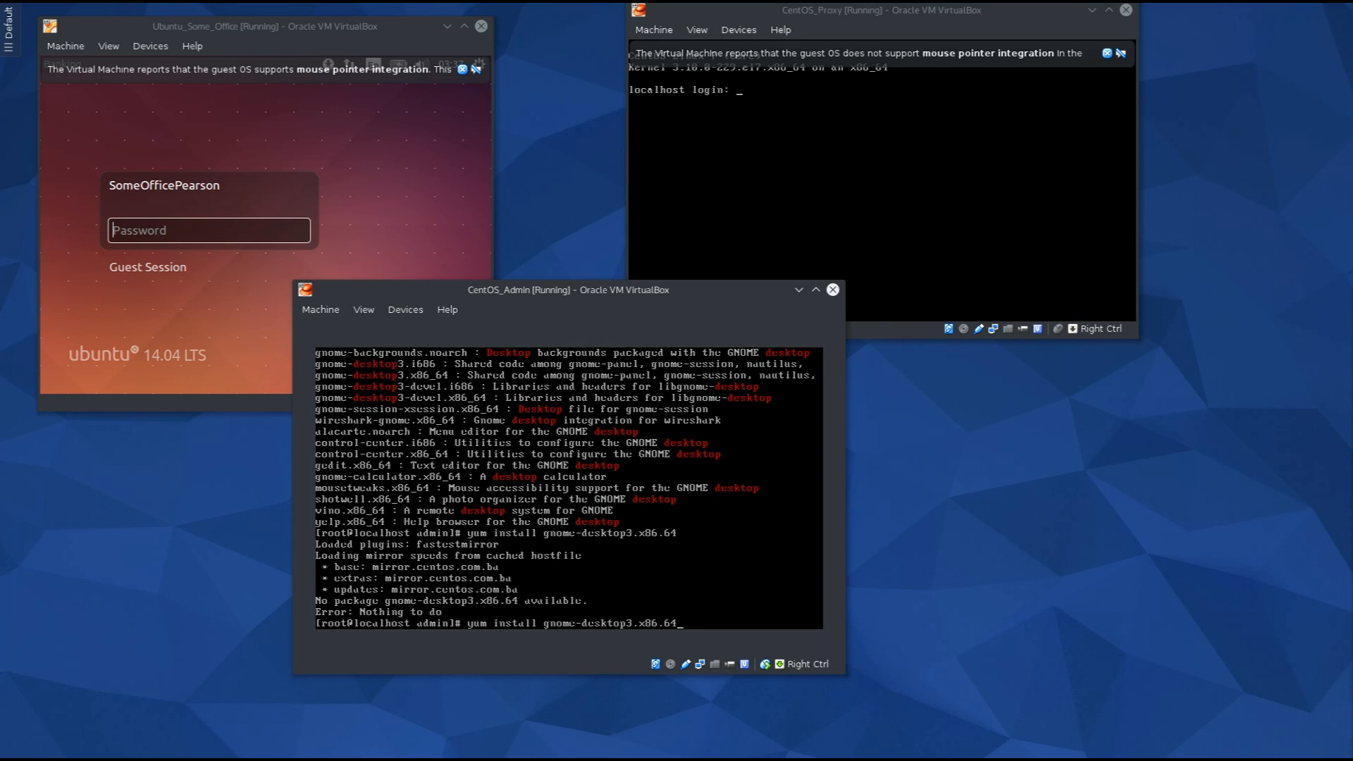
pyautogui.press('BackSpace')
pyautogui.press('BackSpace')
pyautogui.press('BackSpace')
pyautogui.press('BackSpace')
pyautogui.press('BackSpace')
pyautogui.press('BackSpace')
pyautogui.press('BackSpace')
pyautogui.press('BackSpace')
pyautogui.press('BackSpace')
pyautogui.press('BackSpace')
pyautogui.press('BackSpace')
pyautogui.press('BackSpace')
pyautogui.press('BackSpace')
pyautogui.press('BackSpace')
pyautogui.press('BackSpace')
pyautogui.press('BackSpace')
pyautogui.press('BackSpace')
pyautogui.press('BackSpace')
pyautogui.press('BackSpace')
pyautogui.write('ome-desktop3.x86_64')
pyautogui.press('Return')
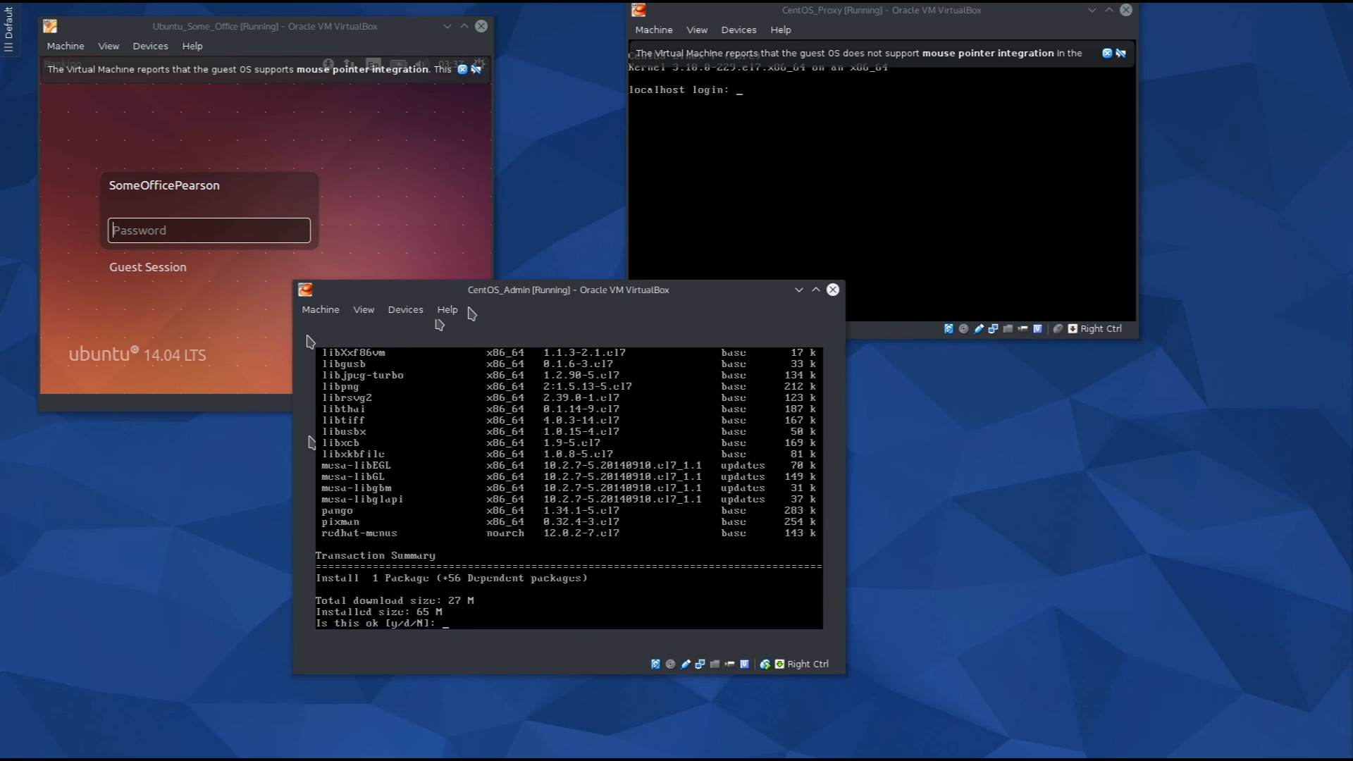
# Answer y to the 57-package download and CentOS 7 GPG key prompts, then raise the Ubuntu window.
pyautogui.write('y')
pyautogui.press('Return')
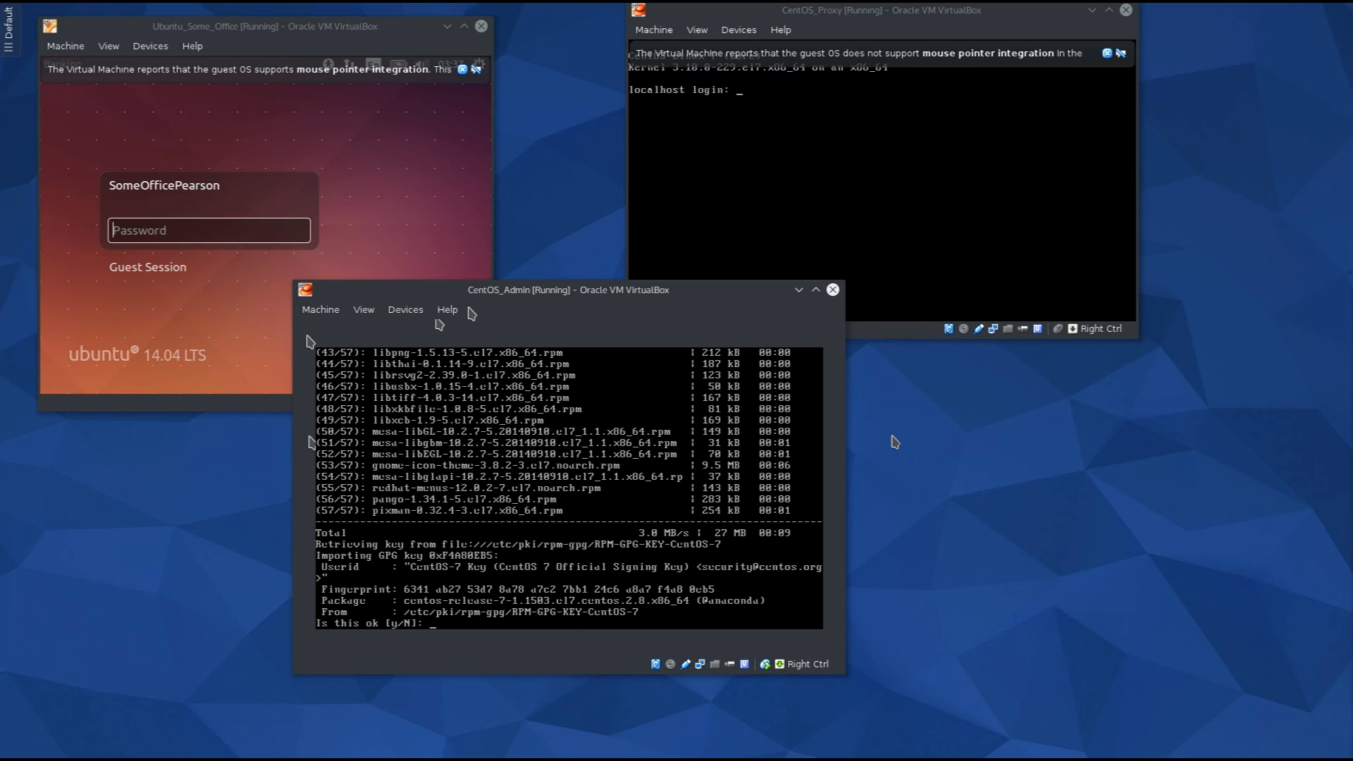
pyautogui.write('y')
pyautogui.press('Return')
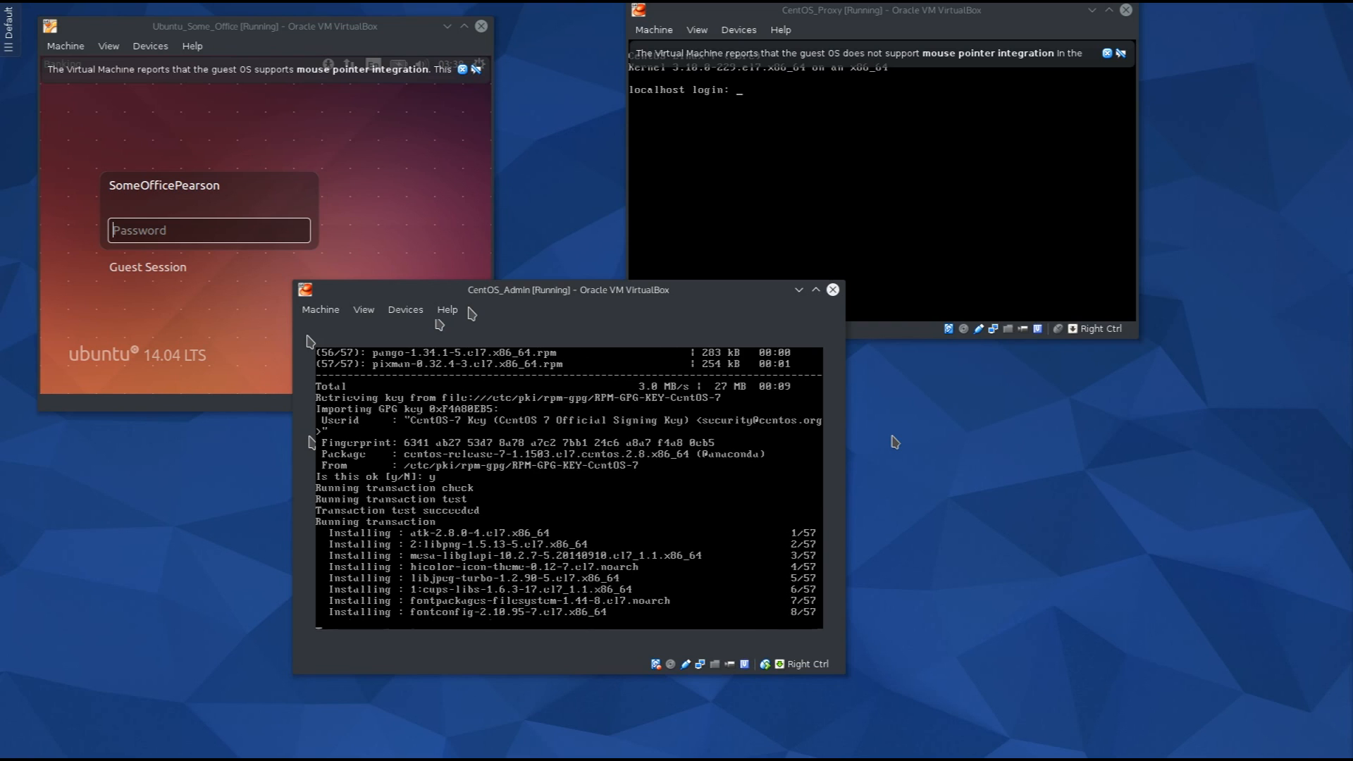
pyautogui.click(337, 188)
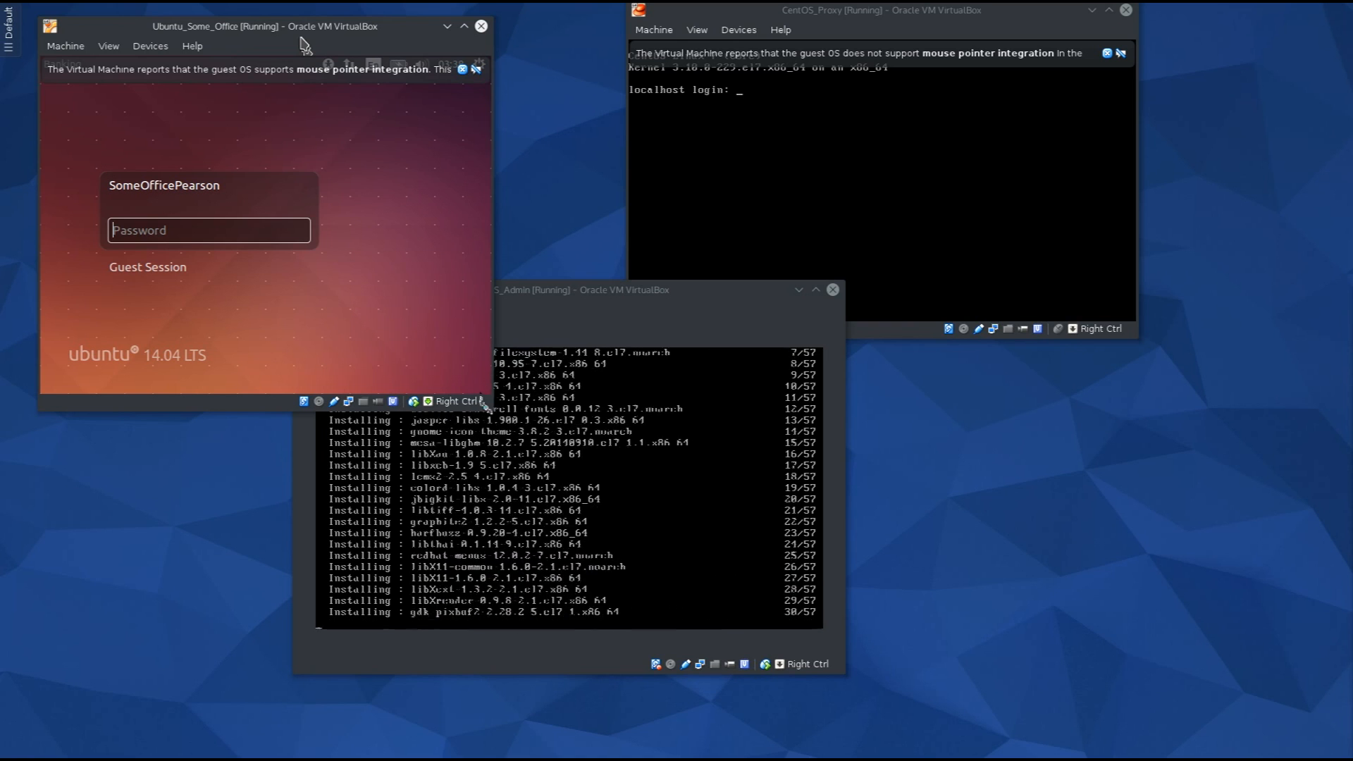
# Enlarge the Ubuntu_Some_Office window and log in with the account password.
pyautogui.moveTo(483, 403); pyautogui.dragTo(666, 448)
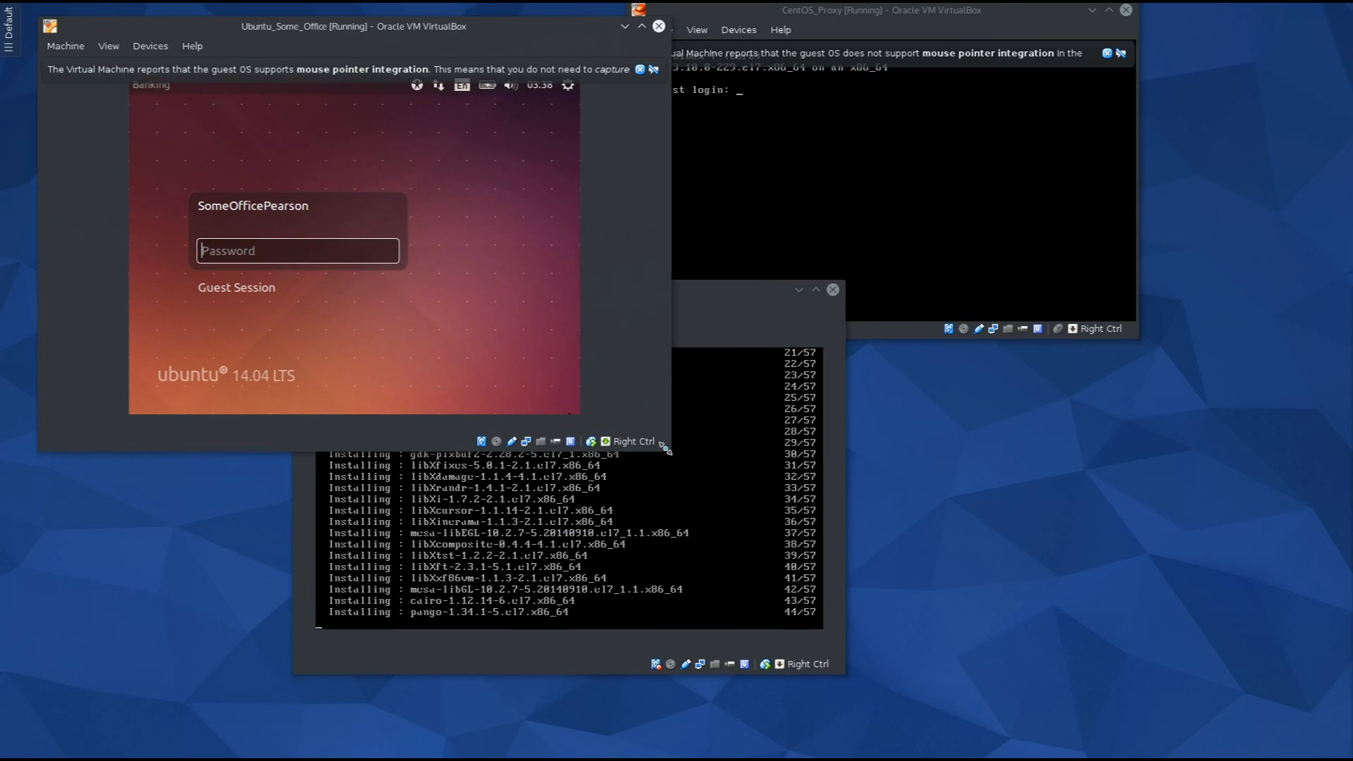
pyautogui.write('••••••••')
pyautogui.press('Return')
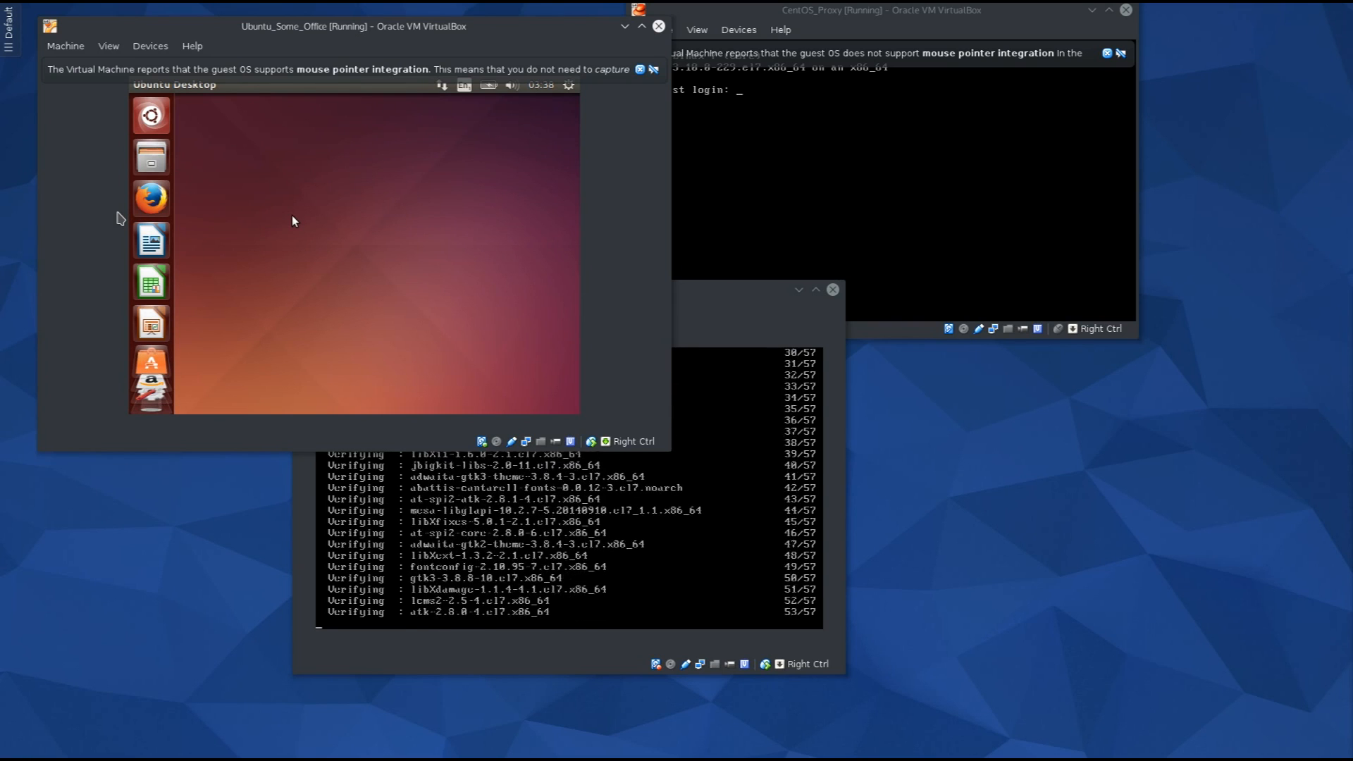
# Search the Ubuntu Dash for 'term' and launch Terminal.
pyautogui.click(158, 127)
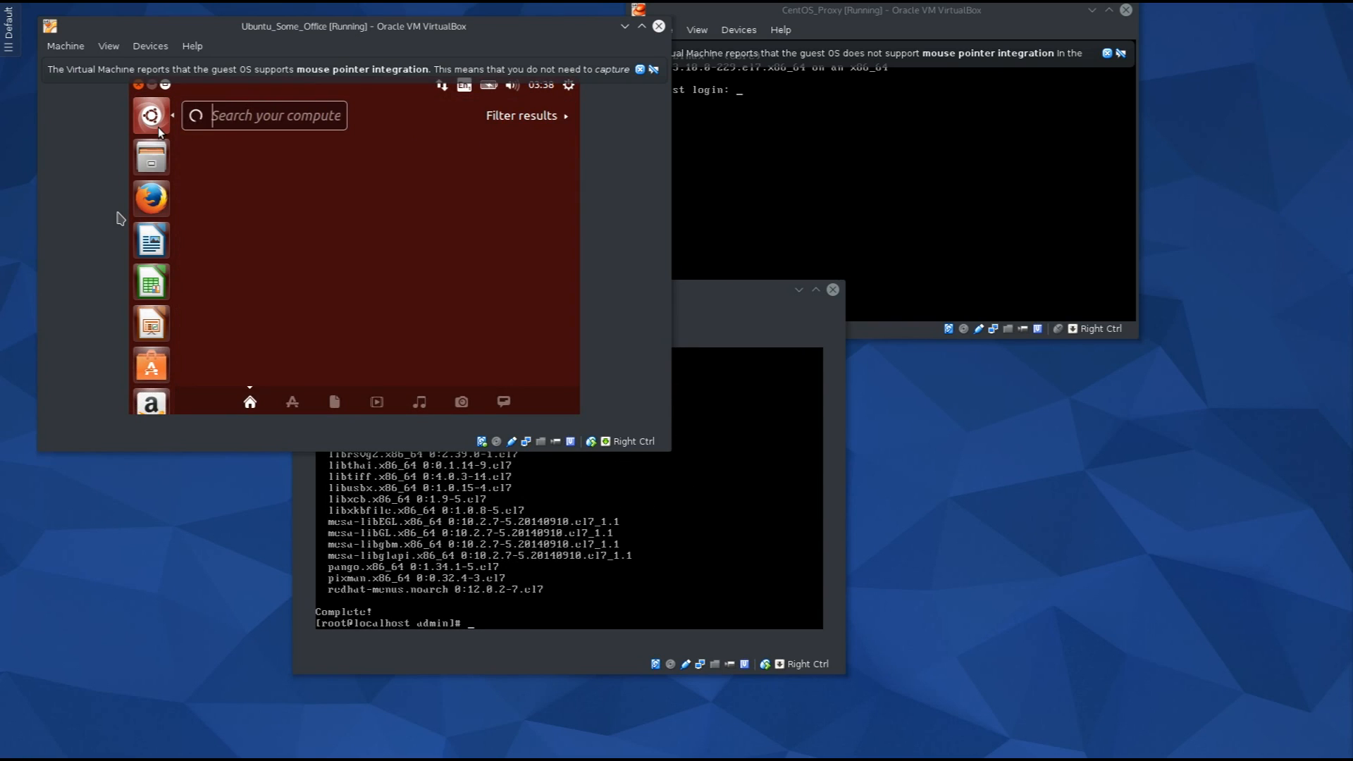
pyautogui.write('term')
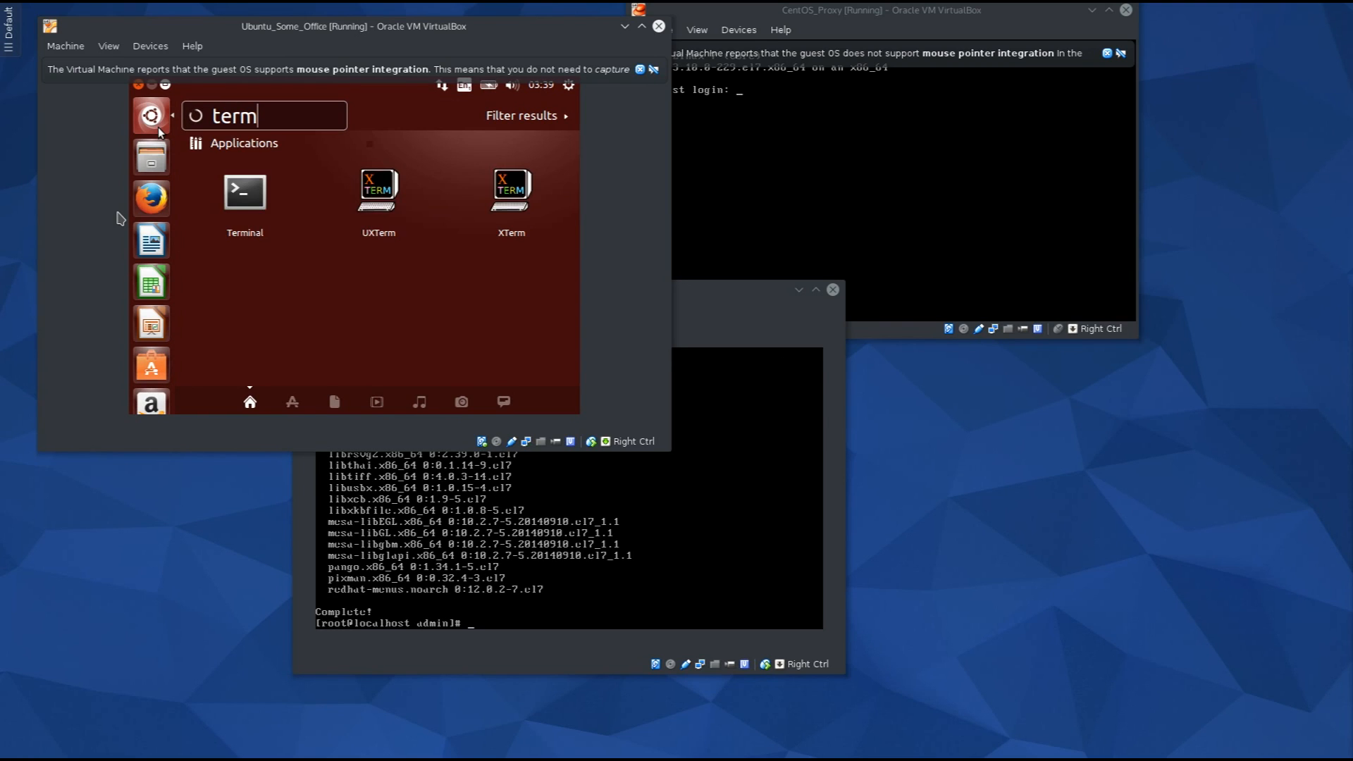
pyautogui.click(257, 193)
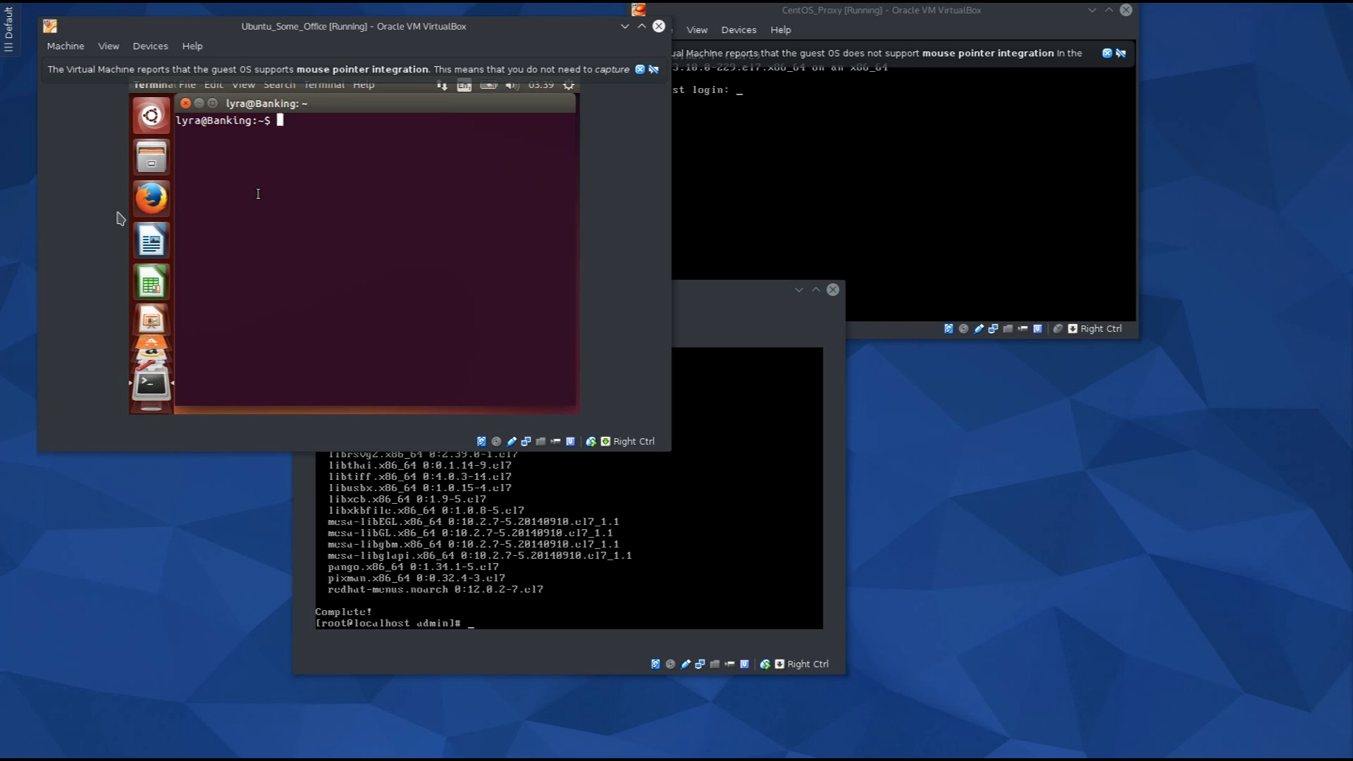
# Install dkms with sudo apt-get install dkms, confirming with y, then raise CentOS_Admin.
pyautogui.write('sudo apt-get install dkms')
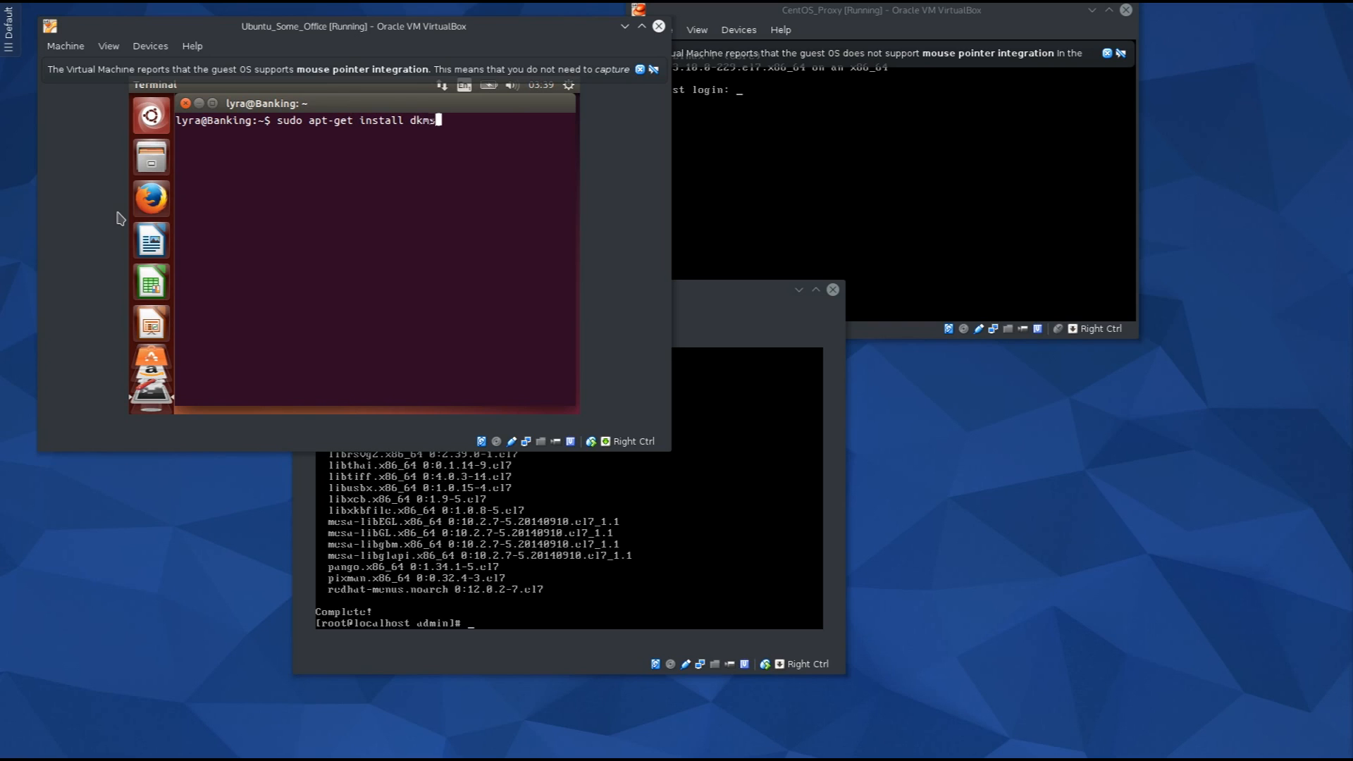
pyautogui.press('Return')
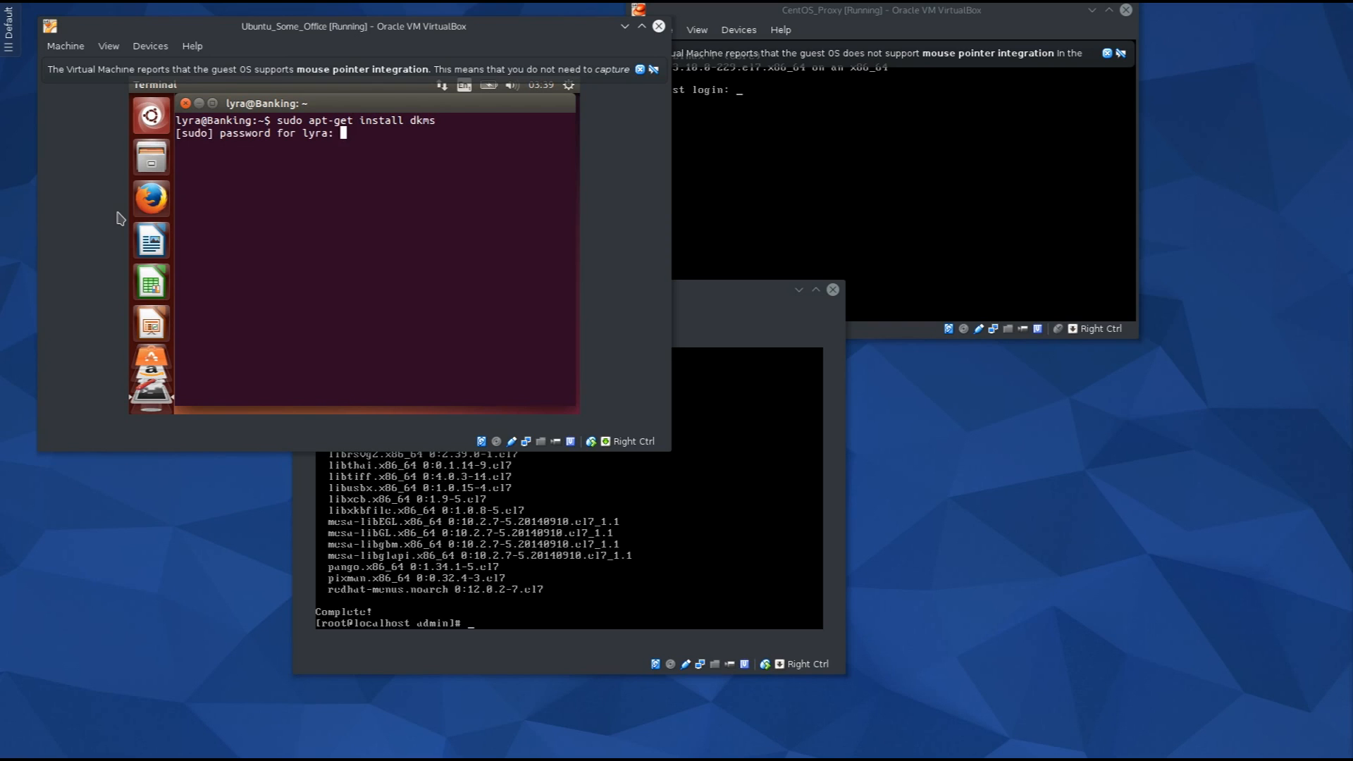
pyautogui.press('Return')
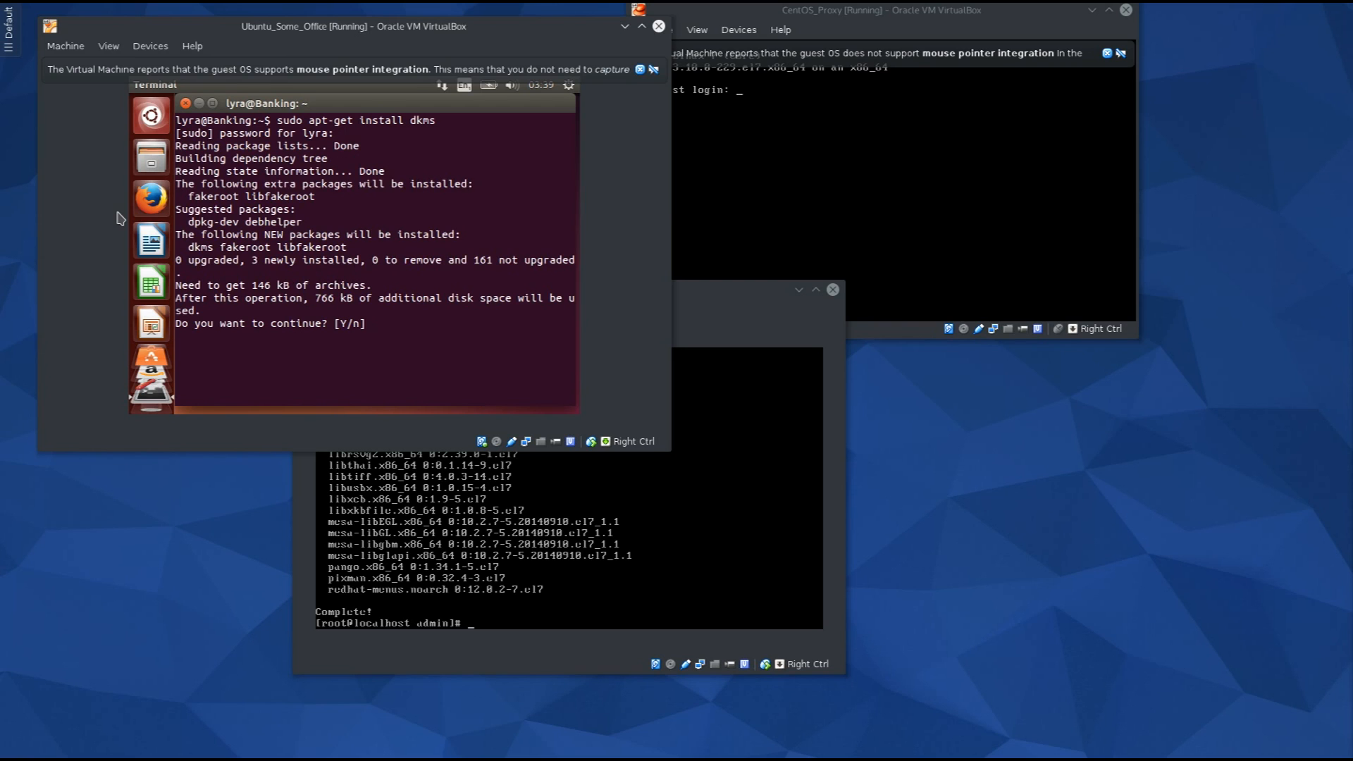
pyautogui.write('y')
pyautogui.press('Return')
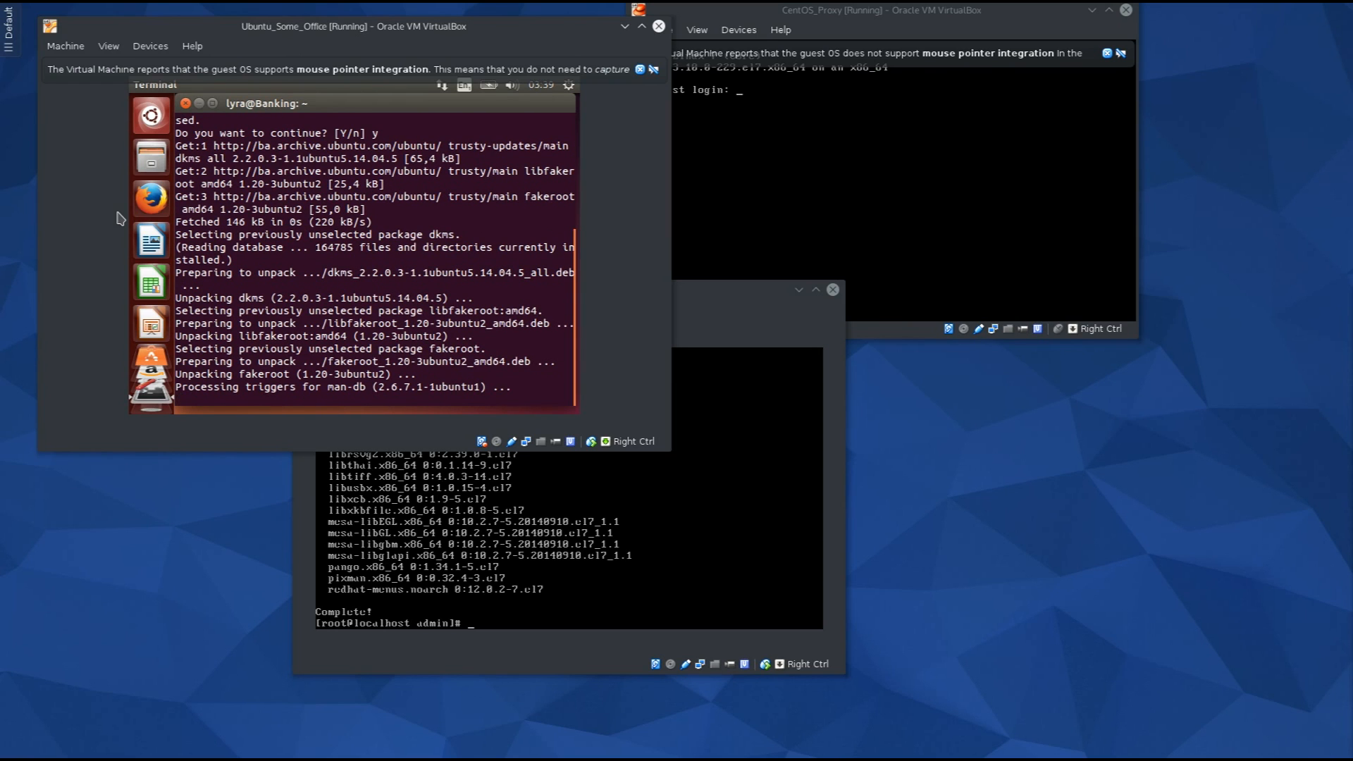
pyautogui.click(589, 458)
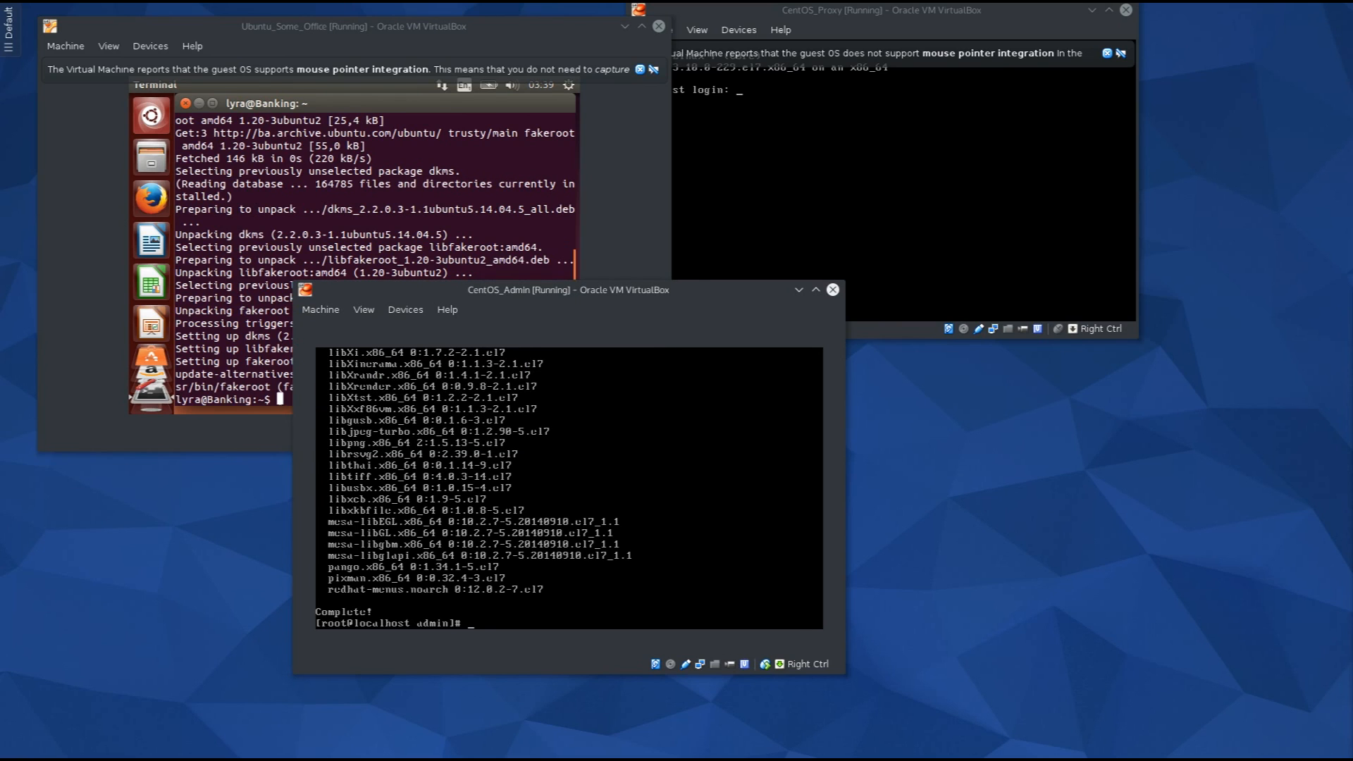
# Reboot CentOS_Admin into the default CentOS Linux 7 GRUB entry, leaving the Ubuntu window in front.
pyautogui.write('reboot')
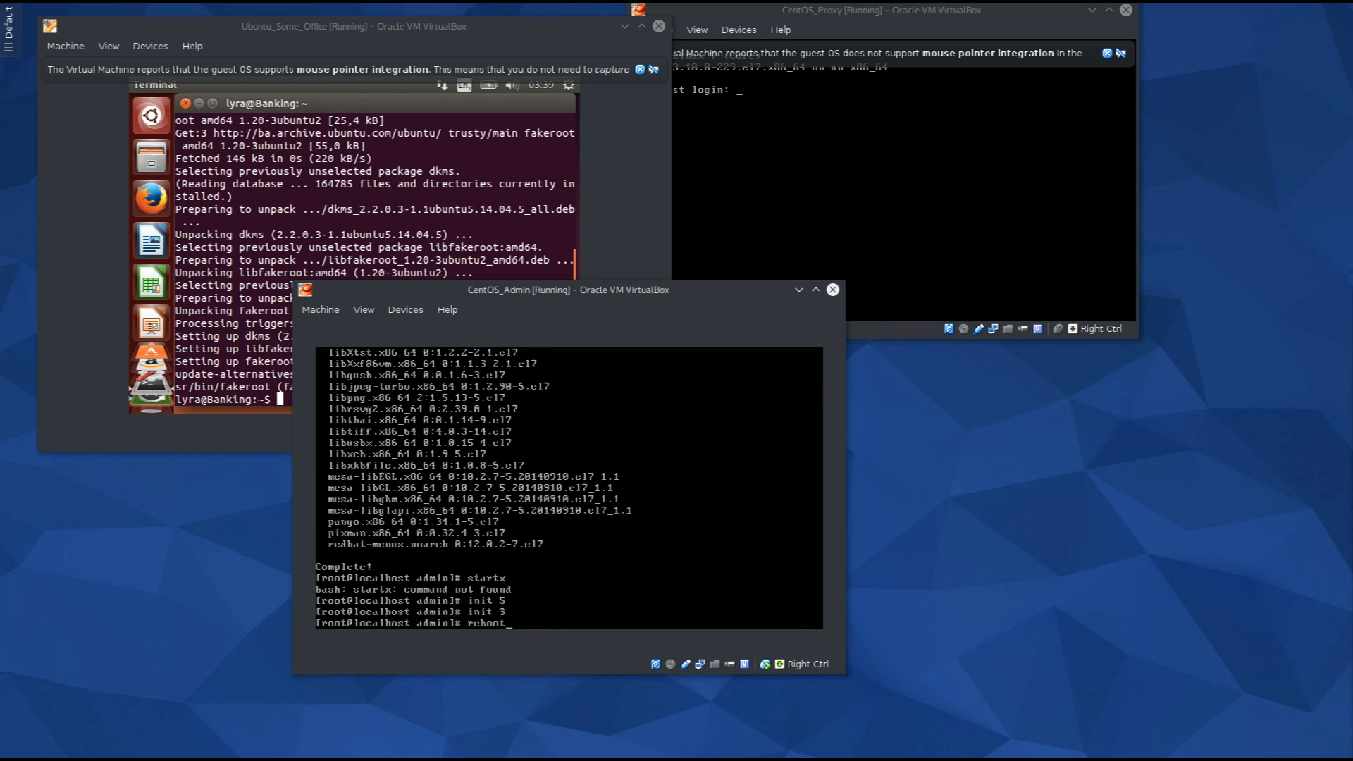
pyautogui.press('Return')
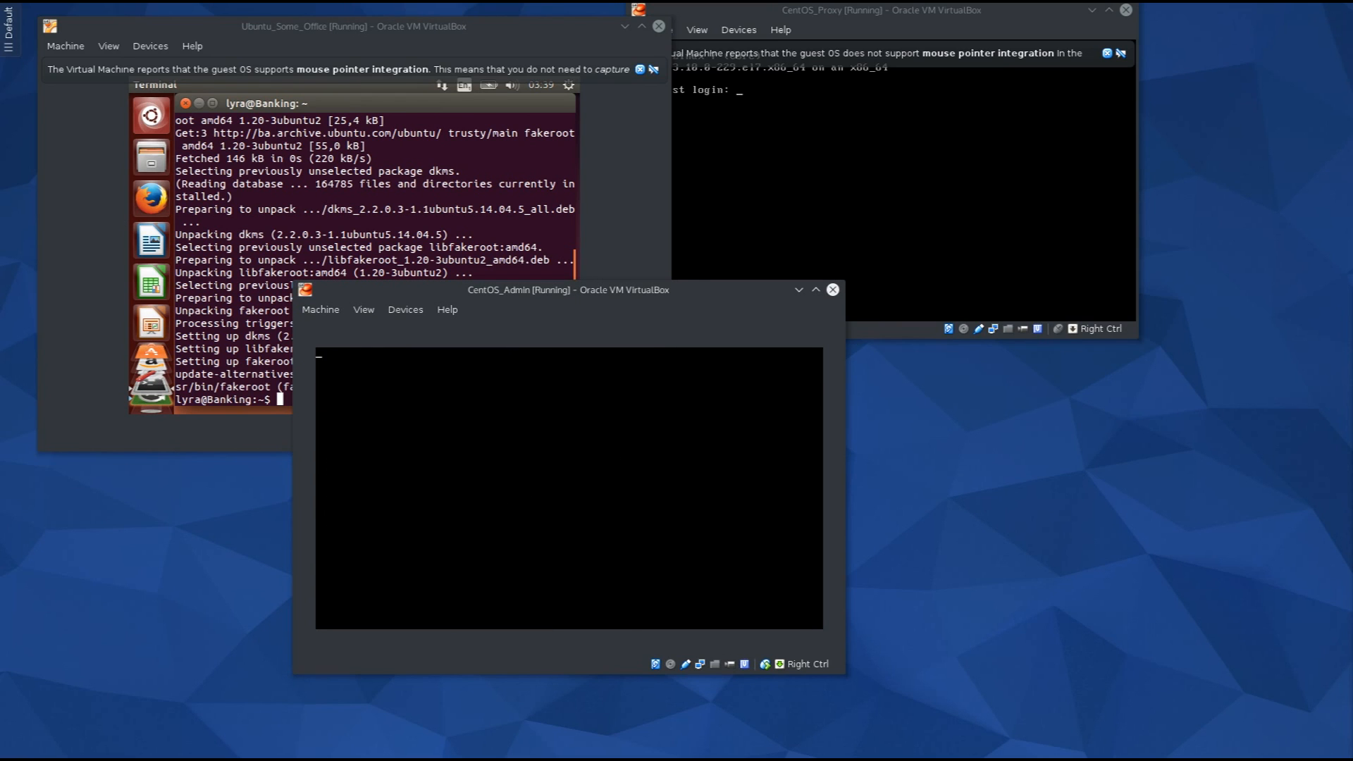
pyautogui.click(510, 207)
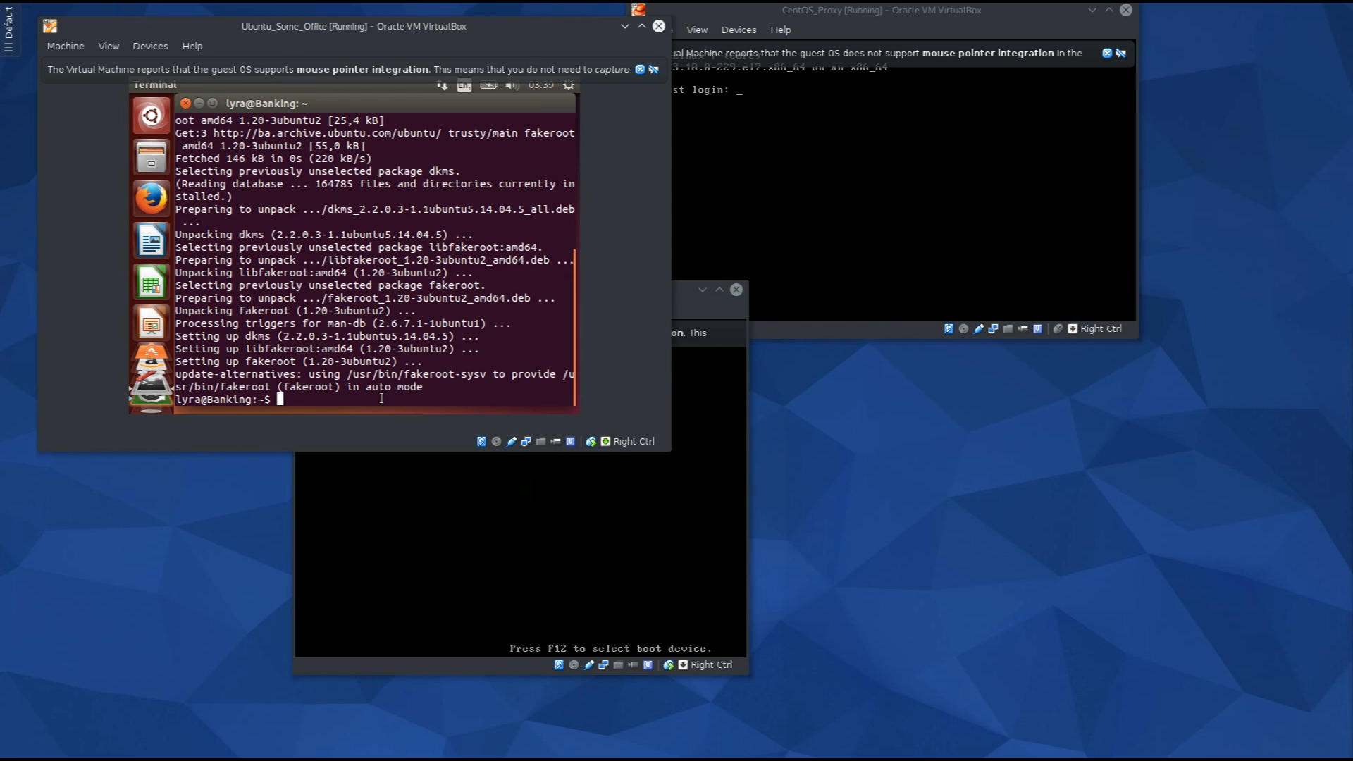
pyautogui.click(530, 486)
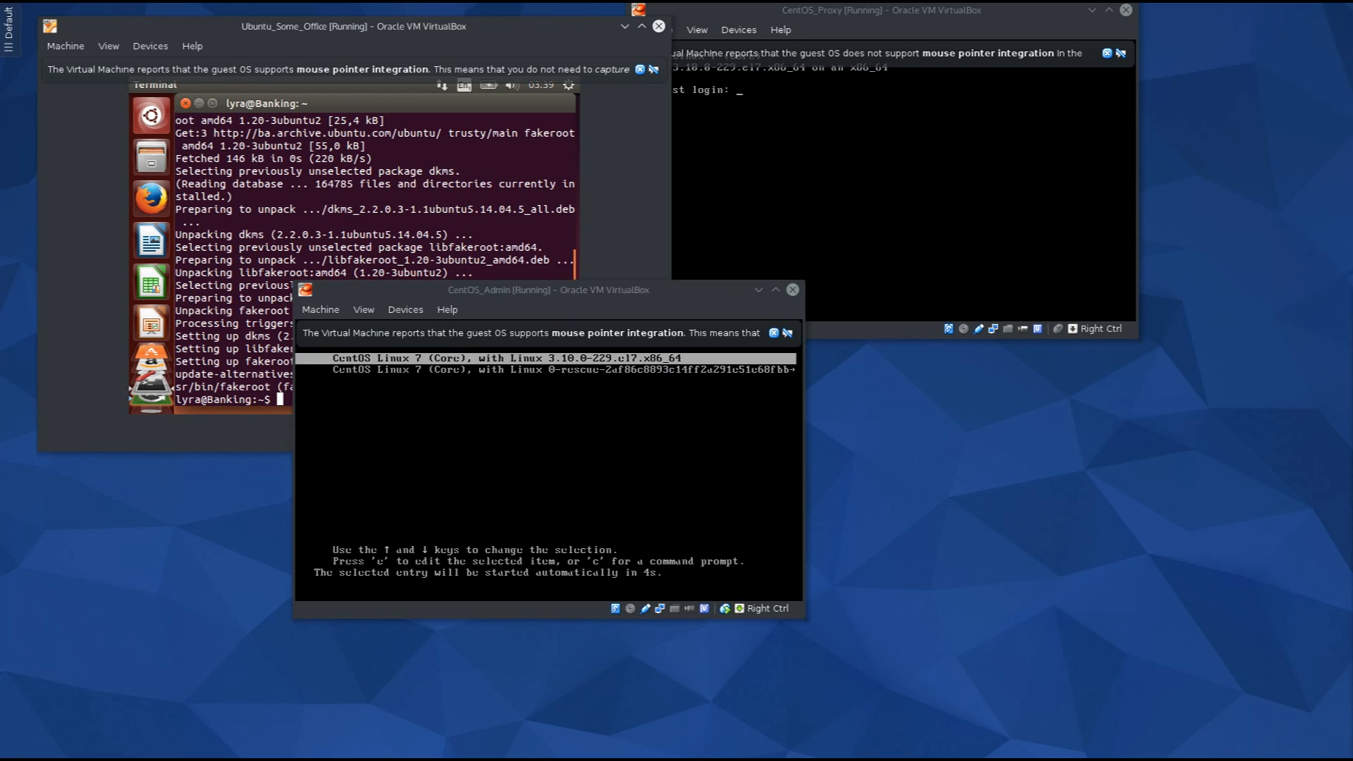
pyautogui.press('Return')
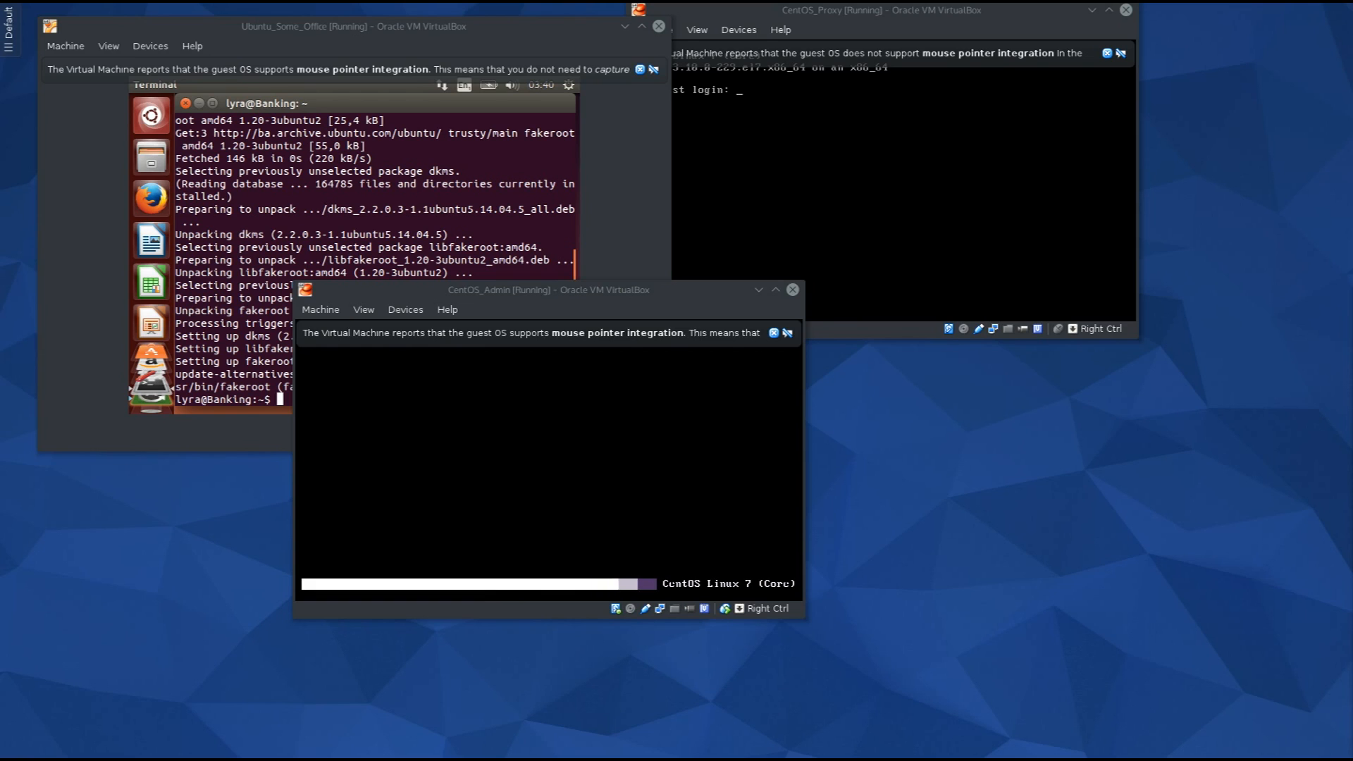
pyautogui.click(323, 226)
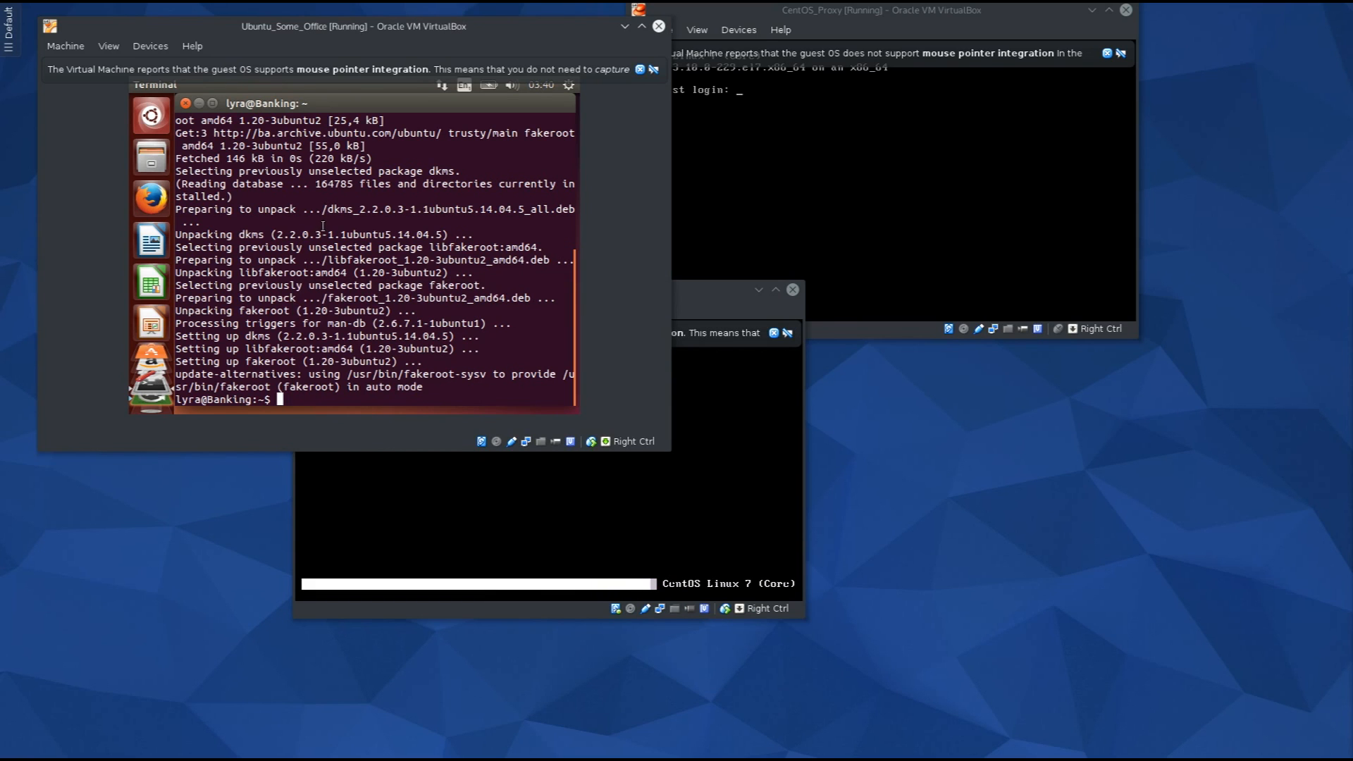
# Run the Guest Additions CD autorun in the Ubuntu VM and authenticate it with the user password.
pyautogui.click(162, 48)
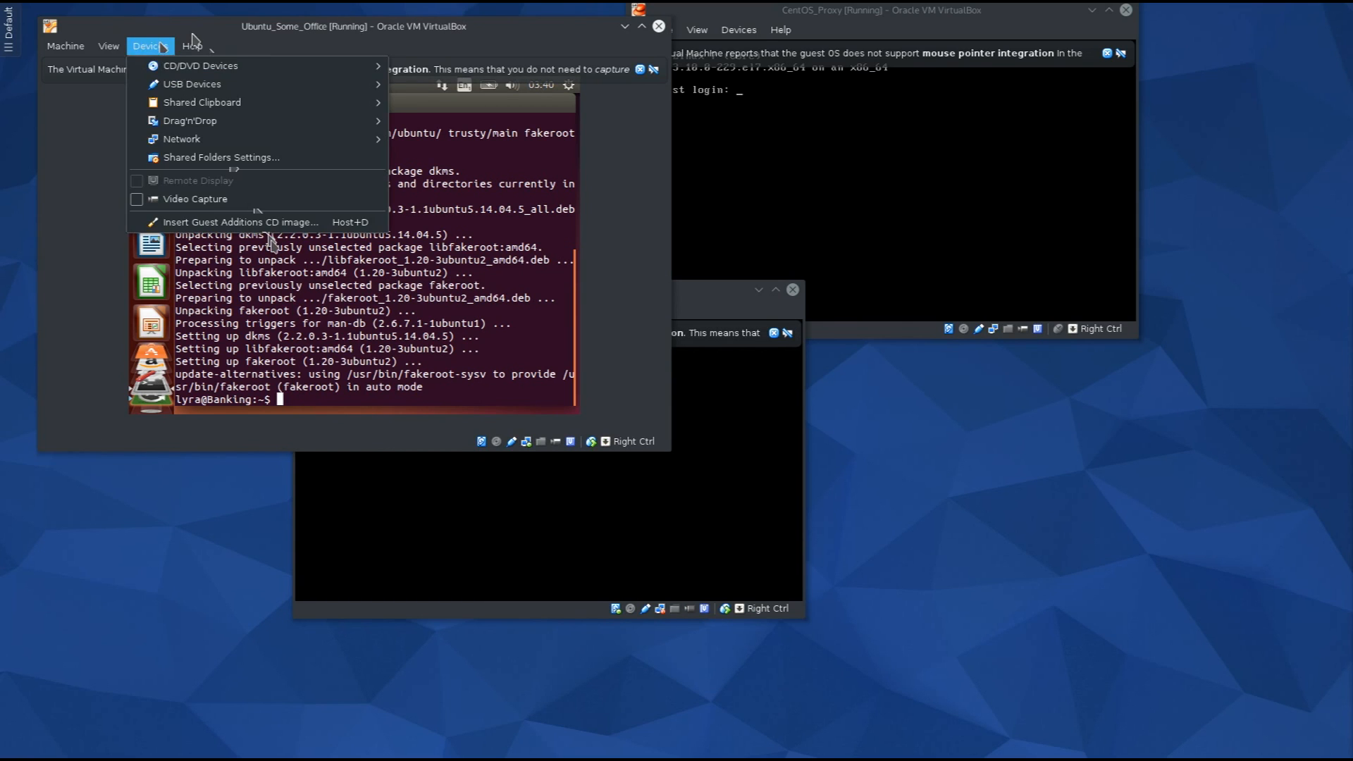
pyautogui.click(192, 33)
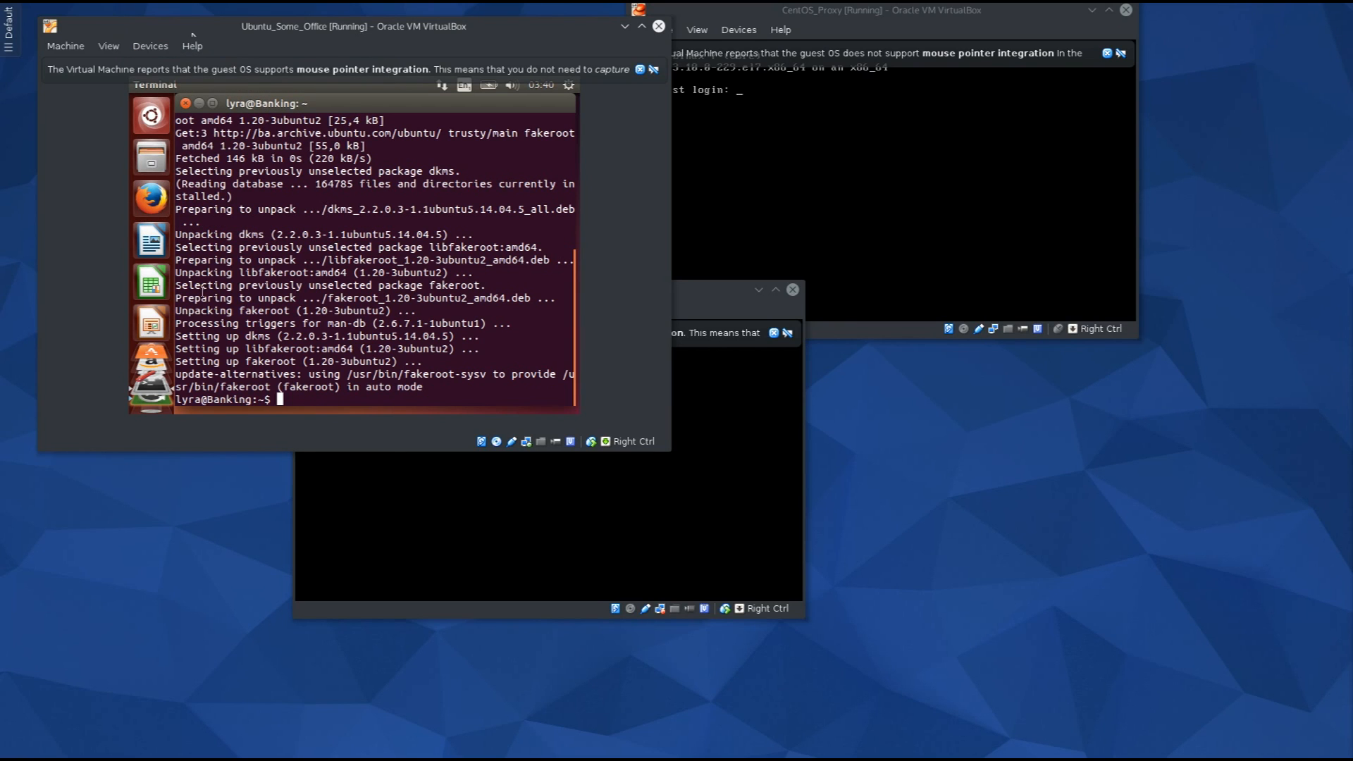
pyautogui.click(152, 46)
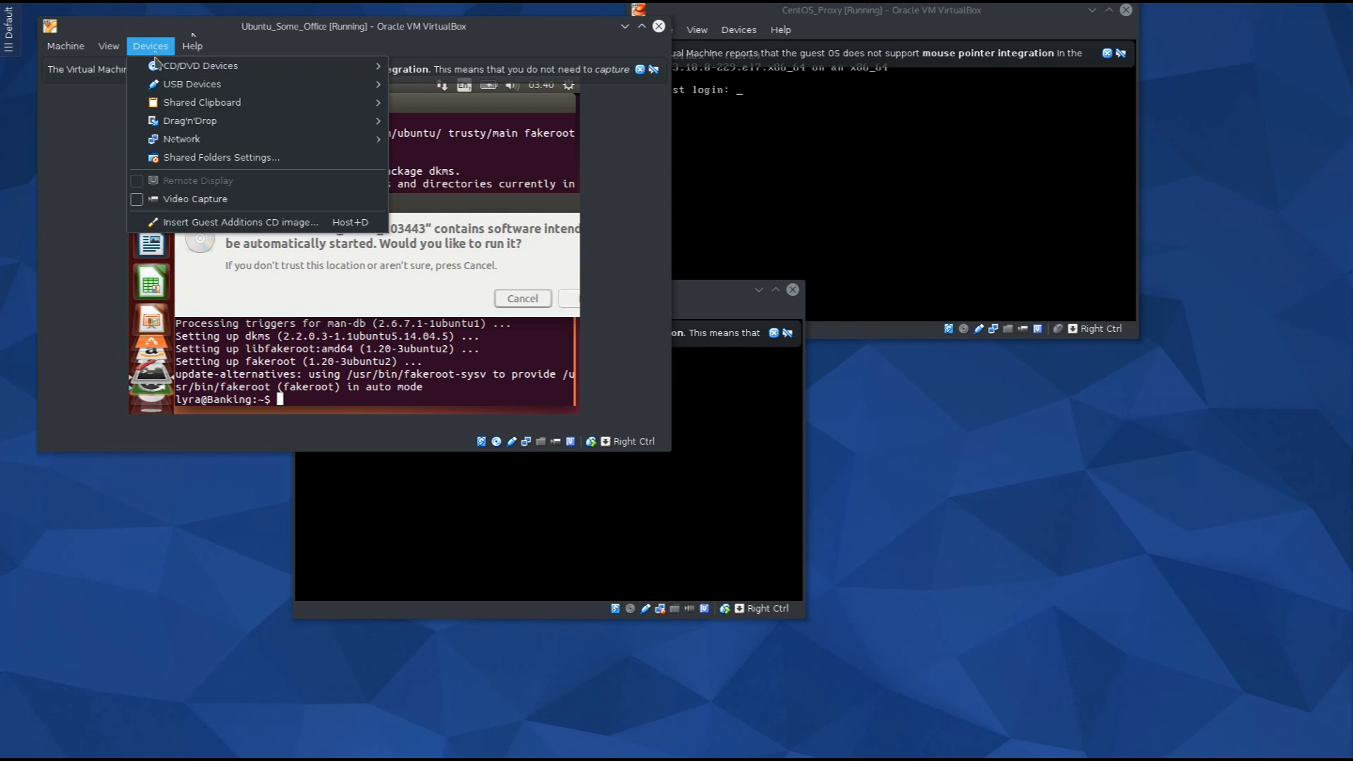
pyautogui.click(231, 261)
pyautogui.moveTo(531, 212); pyautogui.dragTo(402, 220)
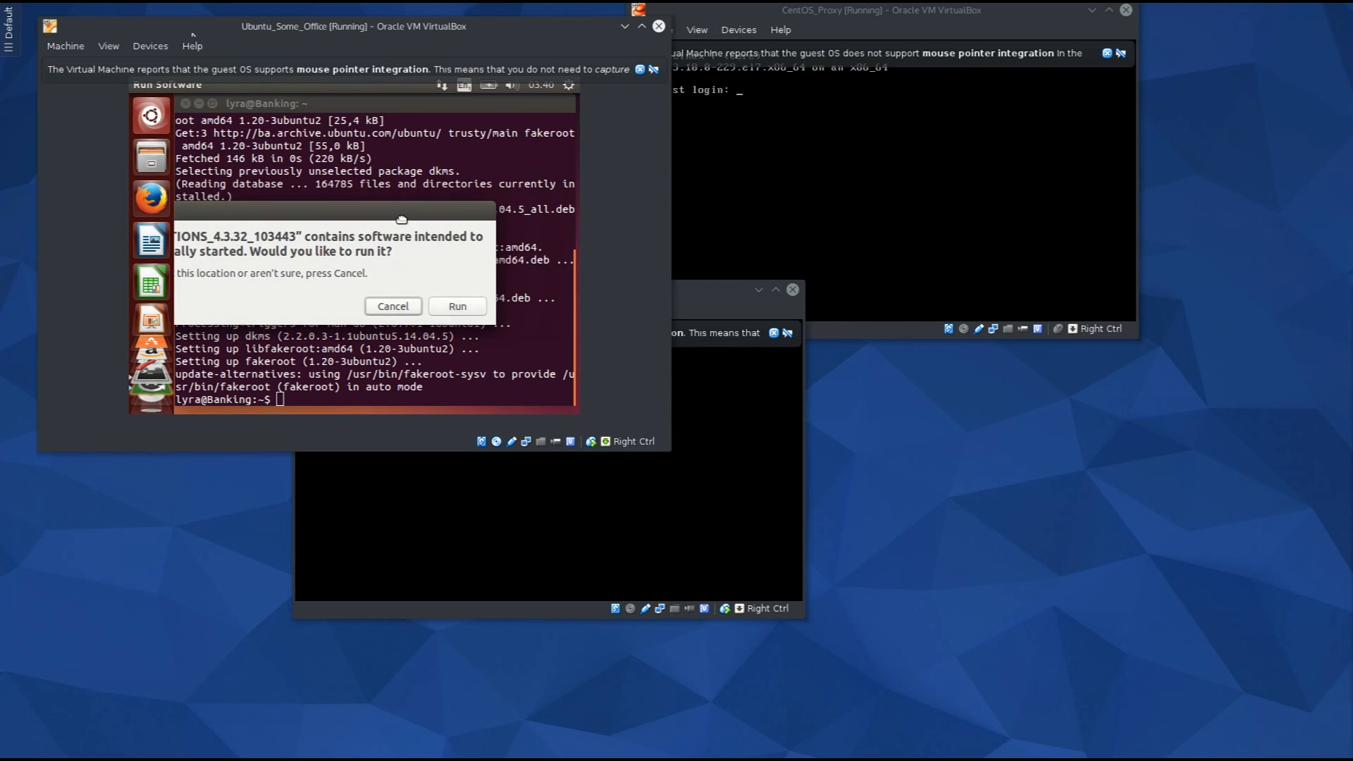
pyautogui.click(455, 310)
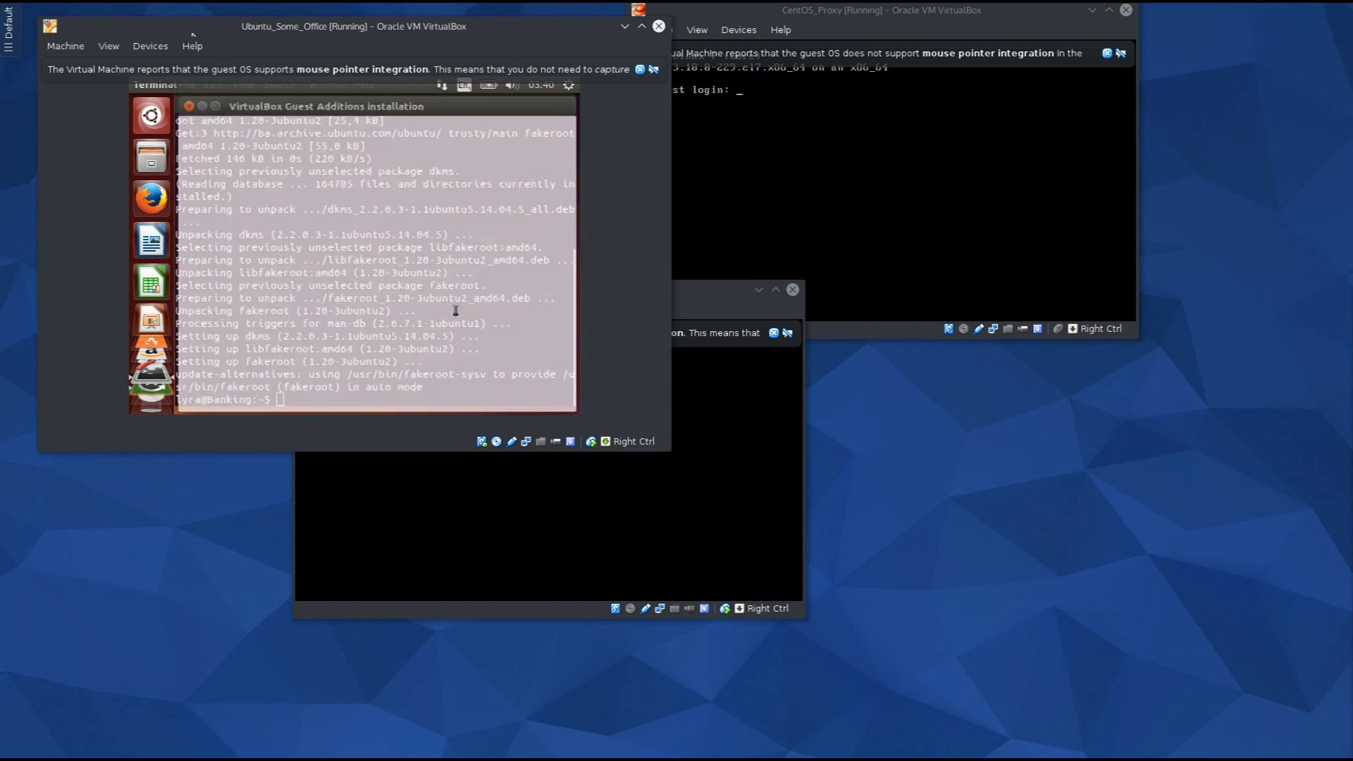
pyautogui.write('****')
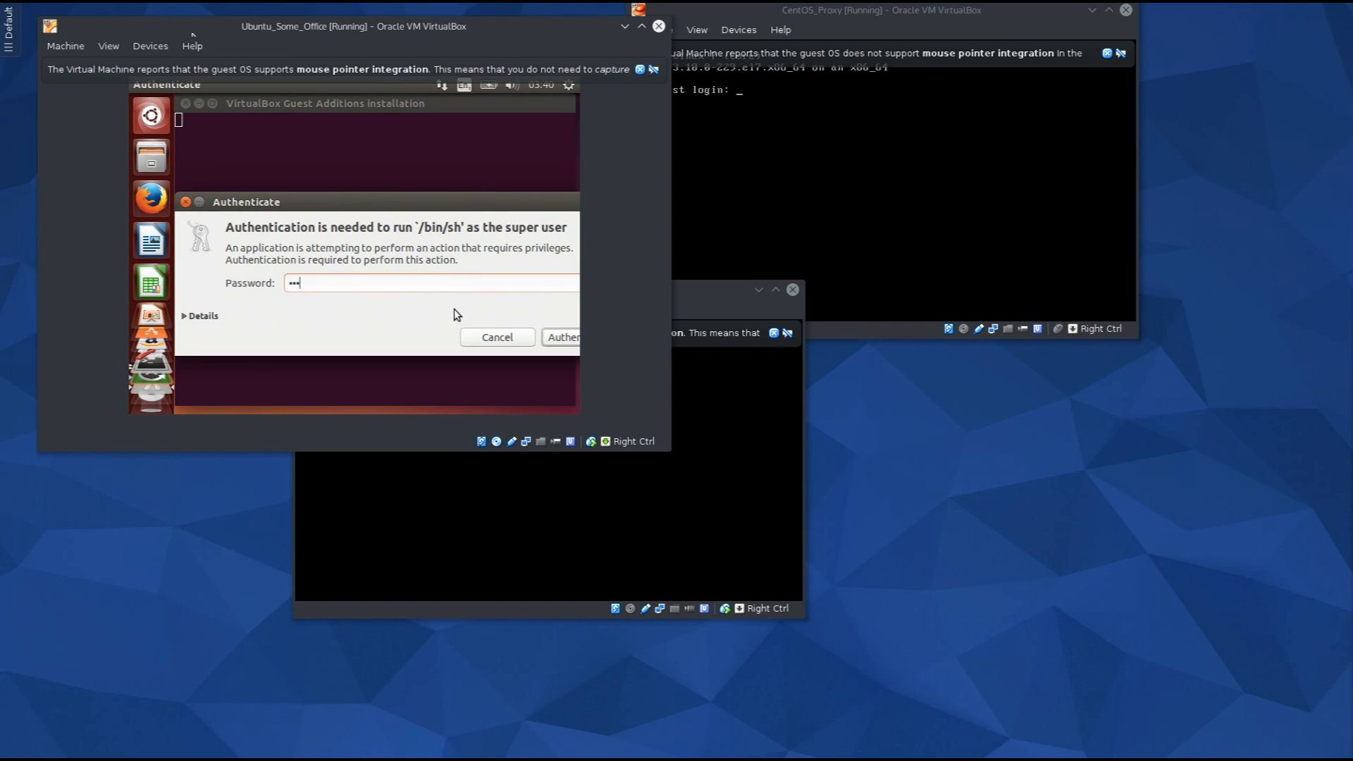
pyautogui.click(574, 342)
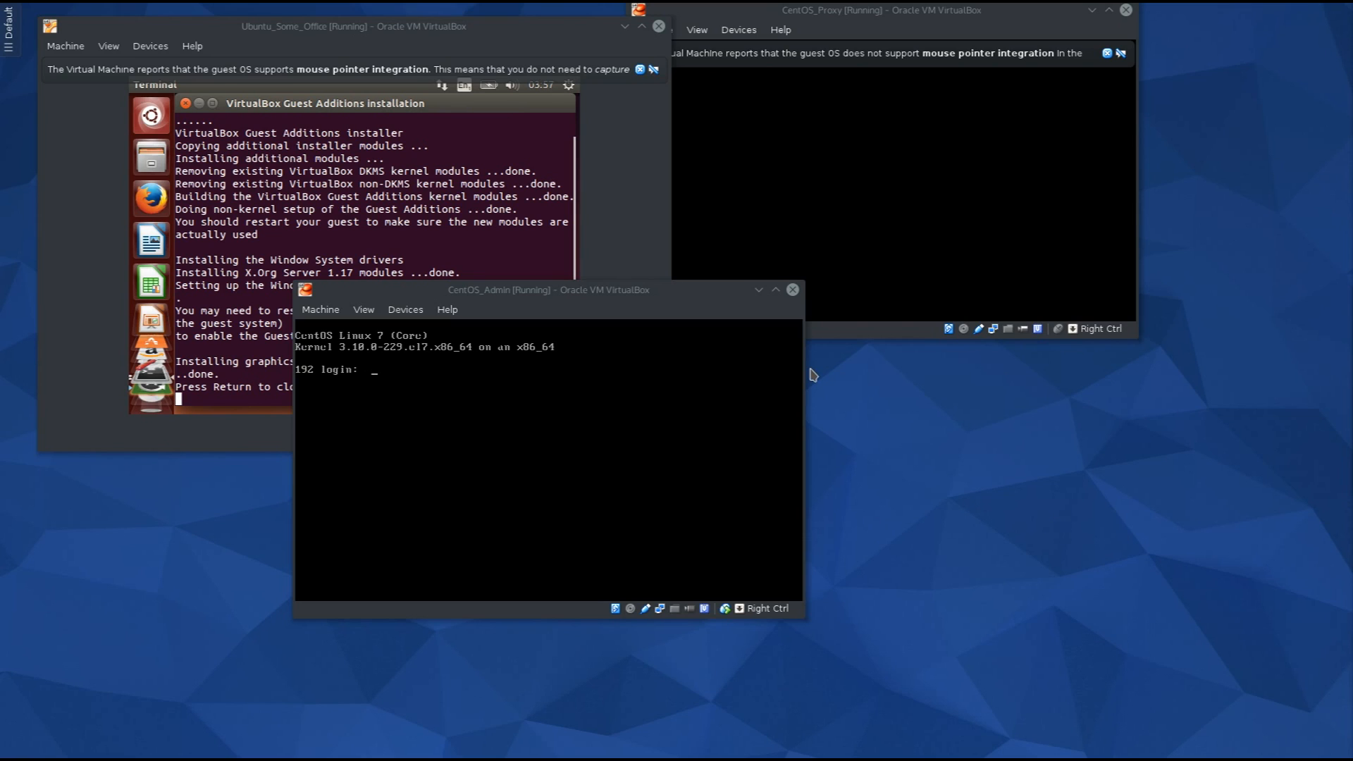
# Log in to the CentOS_Admin console as admin.
pyautogui.click(761, 384)
pyautogui.write('admin')
pyautogui.press('Return')
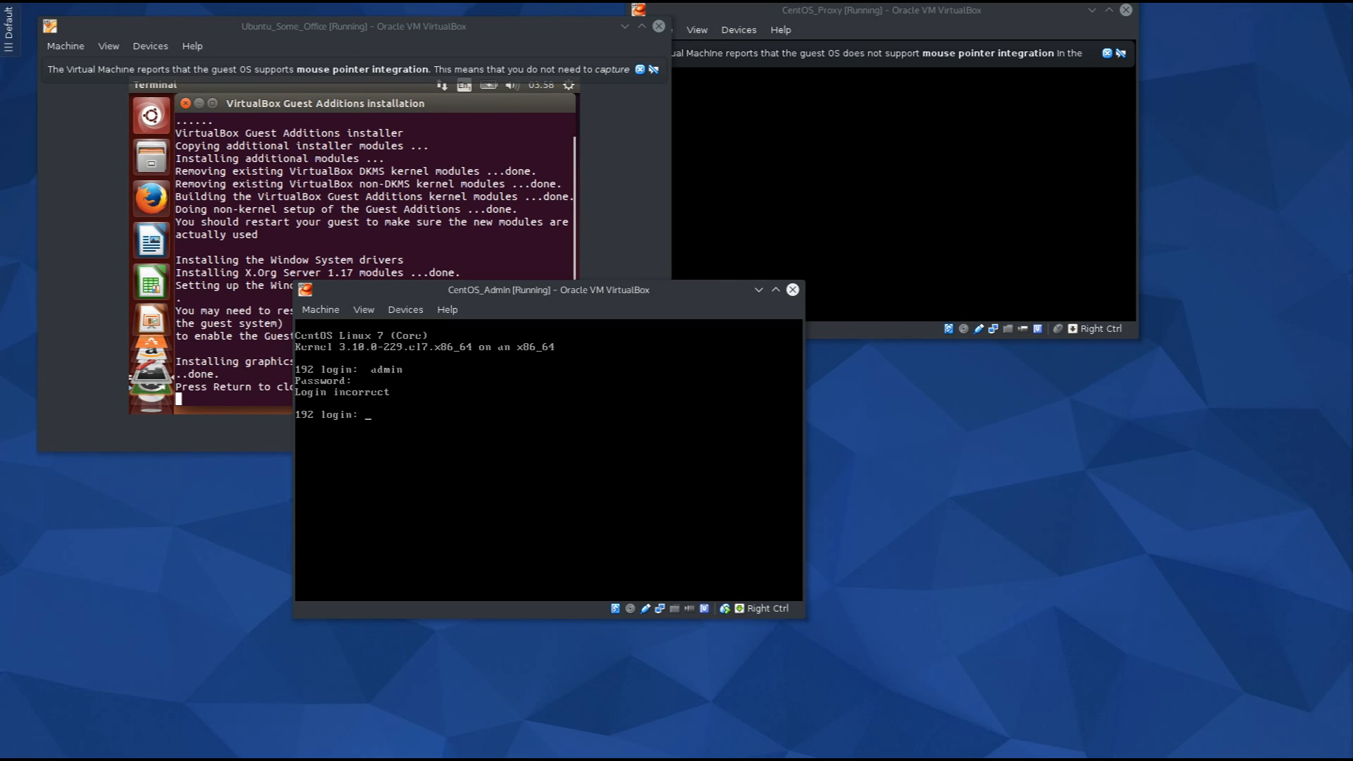
pyautogui.write('admin')
pyautogui.press('Return')
pyautogui.press('Return')
pyautogui.press('Return')
pyautogui.write('su')
pyautogui.press('Return')
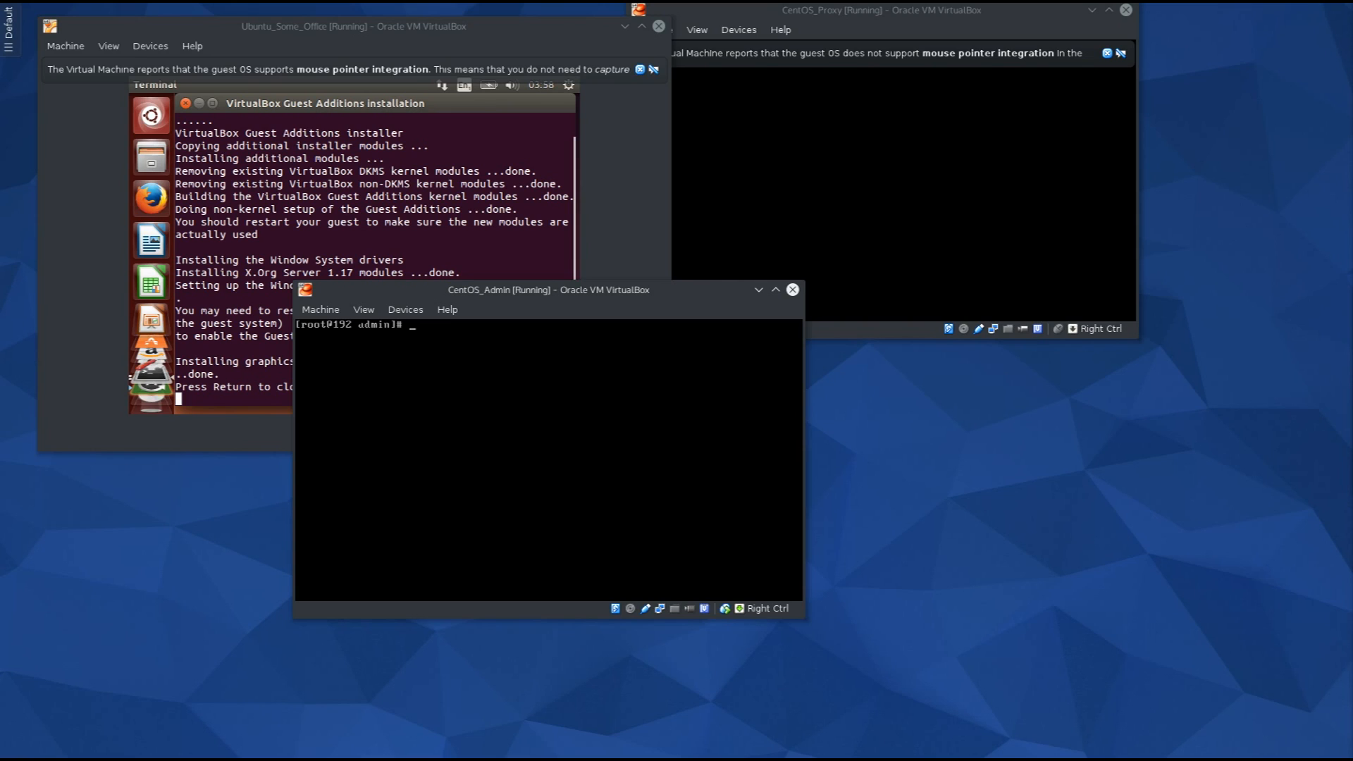
# Type yum groupinstall "GNOME Desktop" "Graphical Administration Tools" at the CentOS_Admin prompt.
pyautogui.write('yum groupinstall "GNO')
pyautogui.press('BackSpace')
pyautogui.write('OME Desktop')
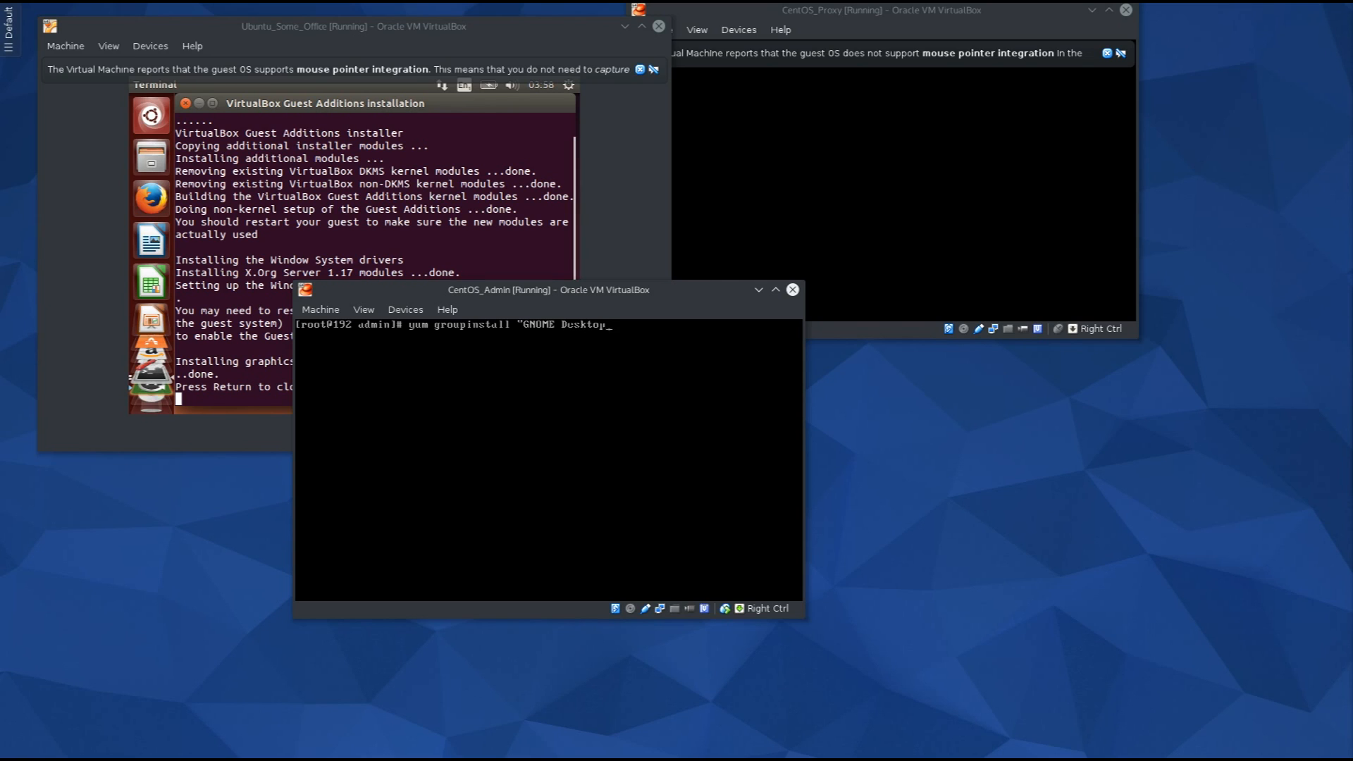
pyautogui.write('" "Graphic')
pyautogui.write('al Administration Tools')
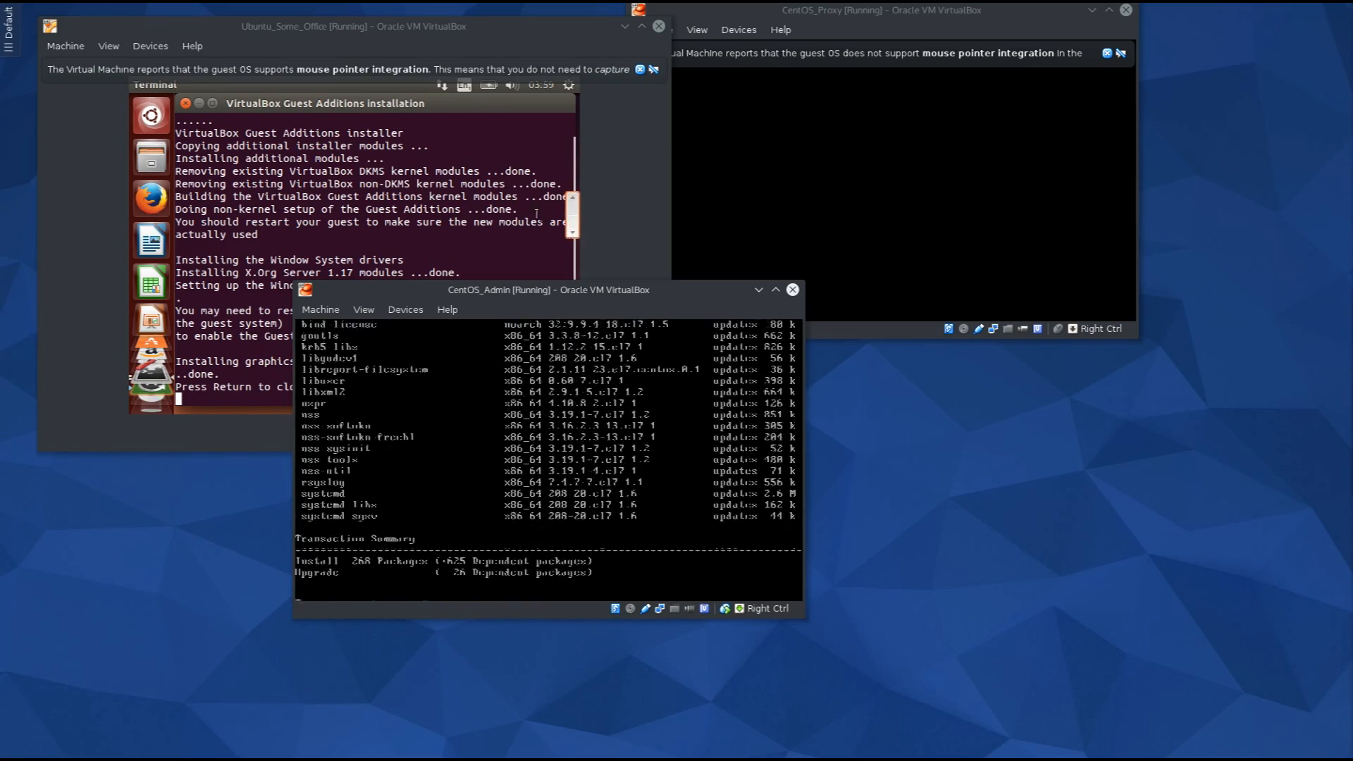
# Answer y to start the GNOME package download, then bring the Ubuntu_Some_Office window forward.
pyautogui.write('y')
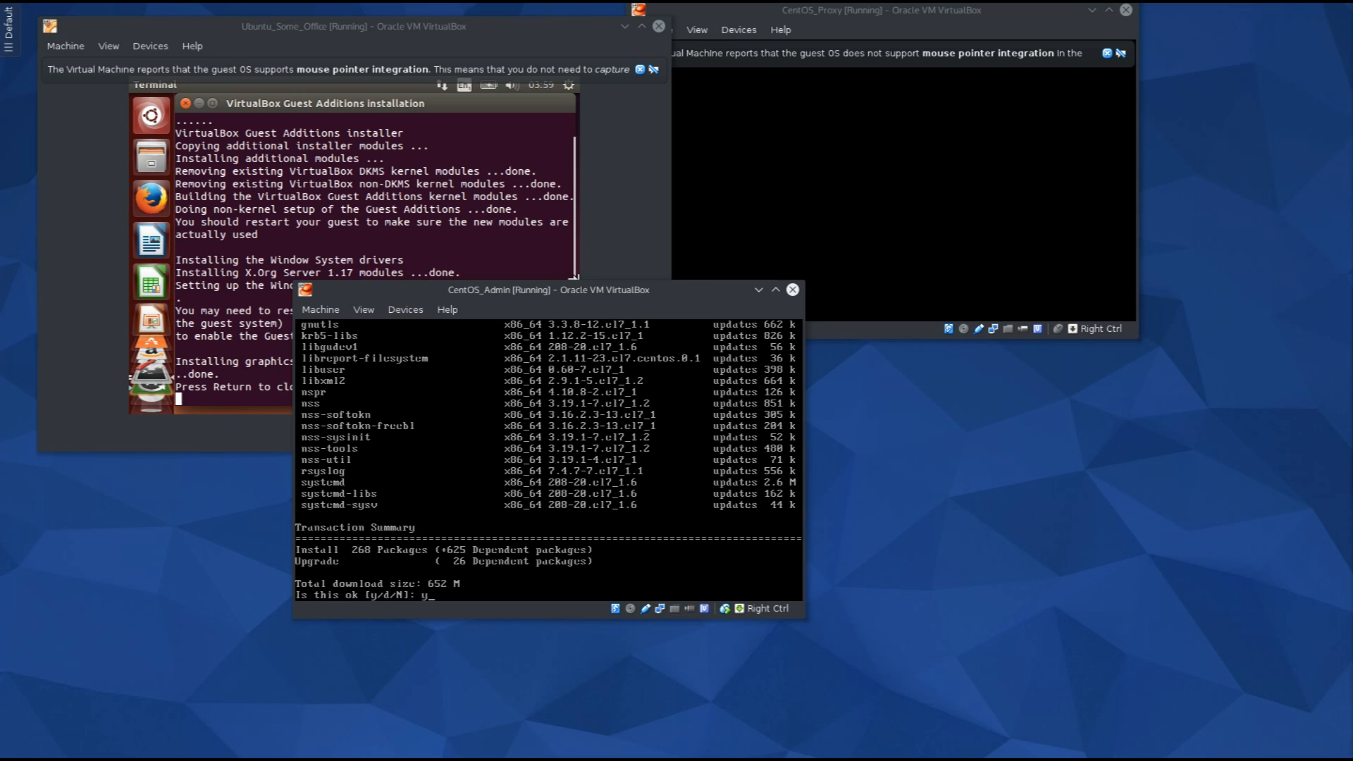
pyautogui.press('Return')
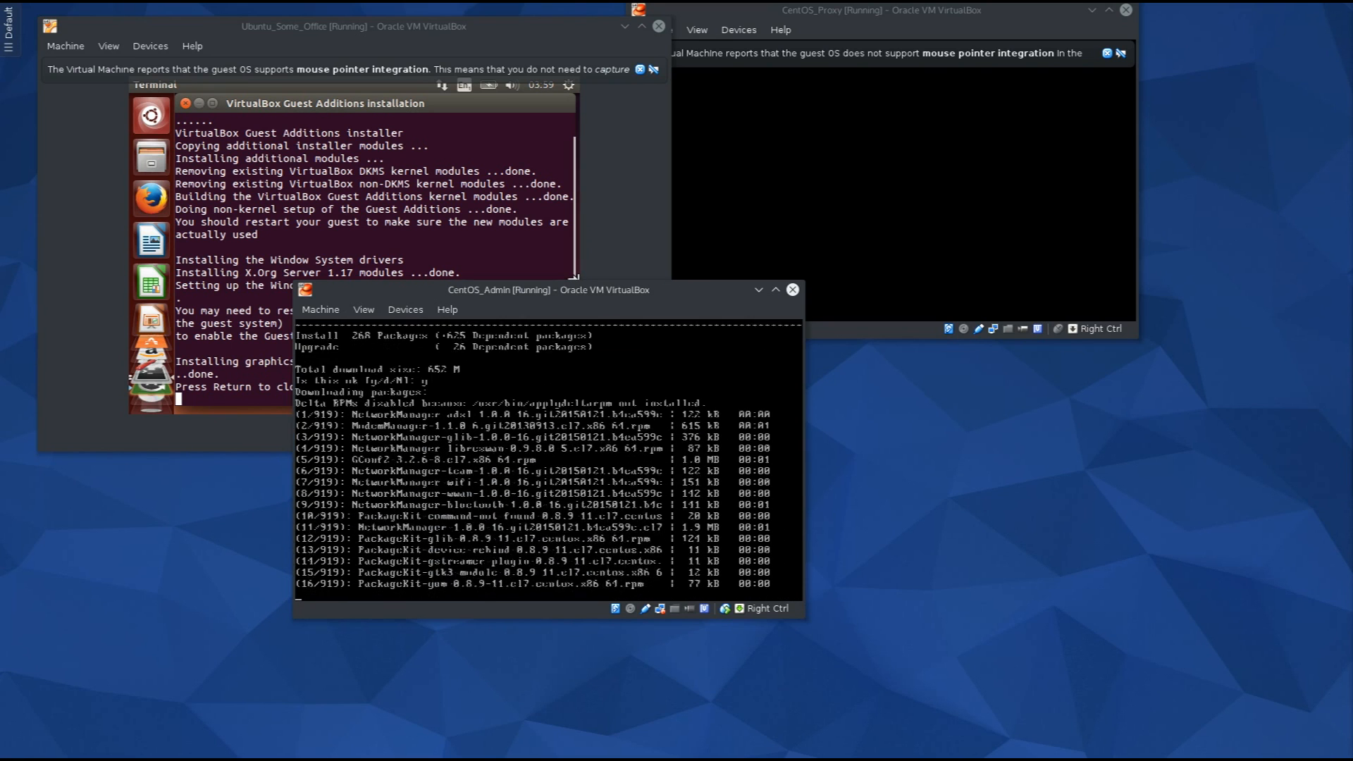
pyautogui.click(596, 242)
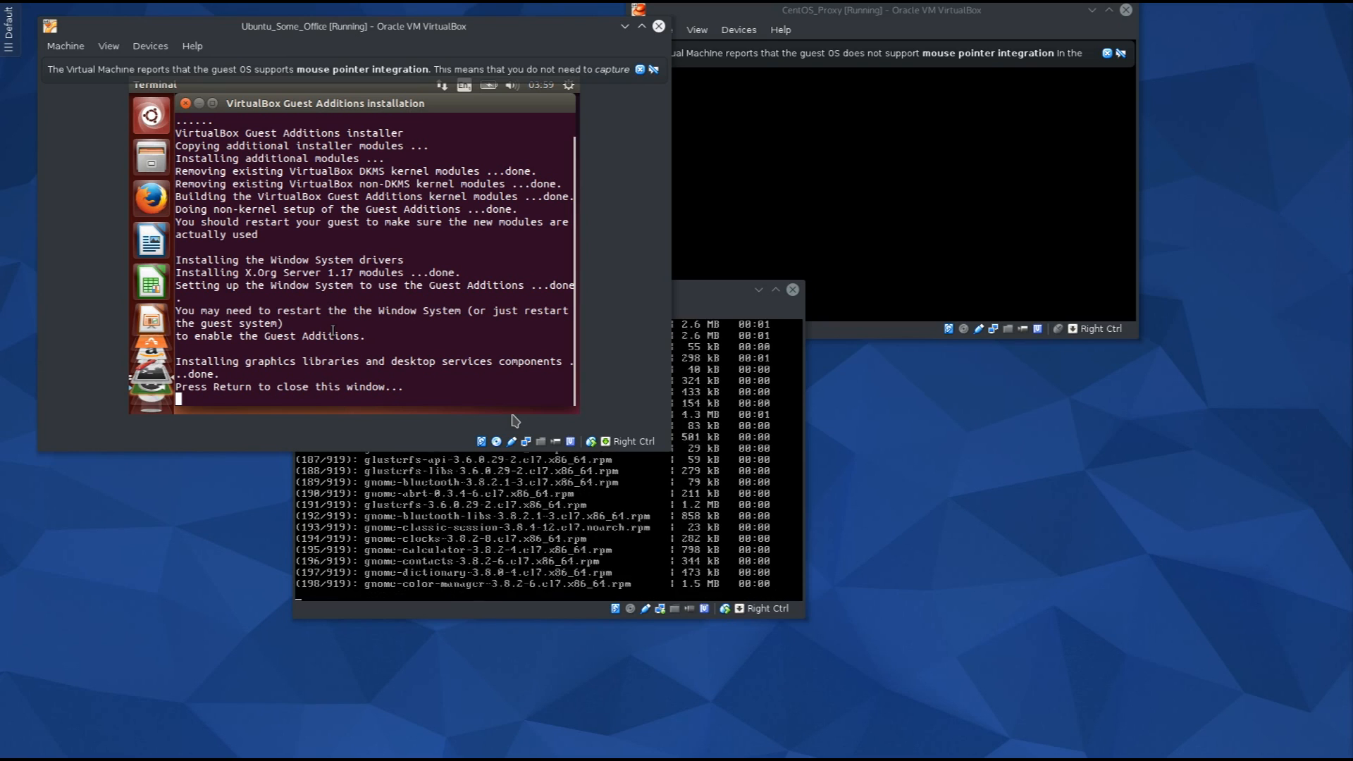
# Close the Guest Additions installer and restart Ubuntu with sudo reboot and the password.
pyautogui.press('Return')
pyautogui.press('Return')
pyautogui.press('Return')
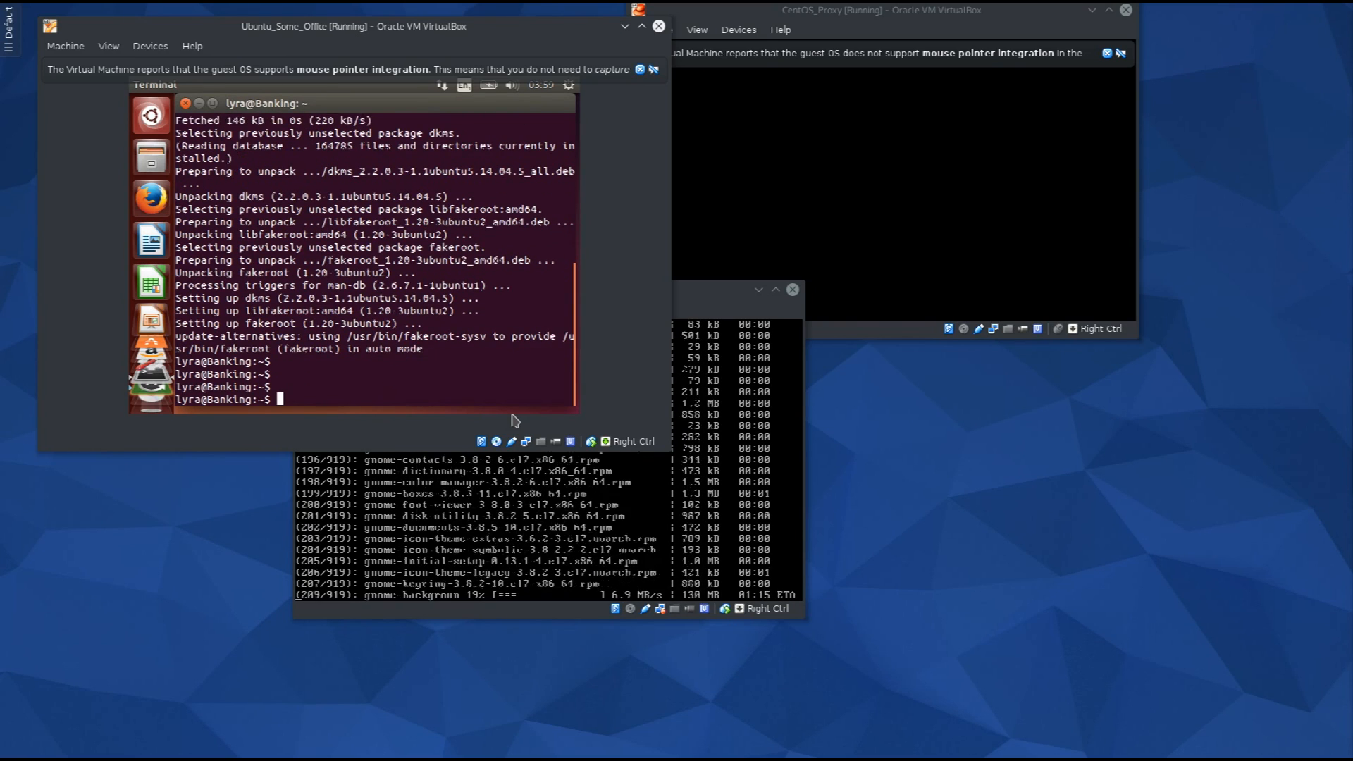
pyautogui.write('reboot')
pyautogui.press('Return')
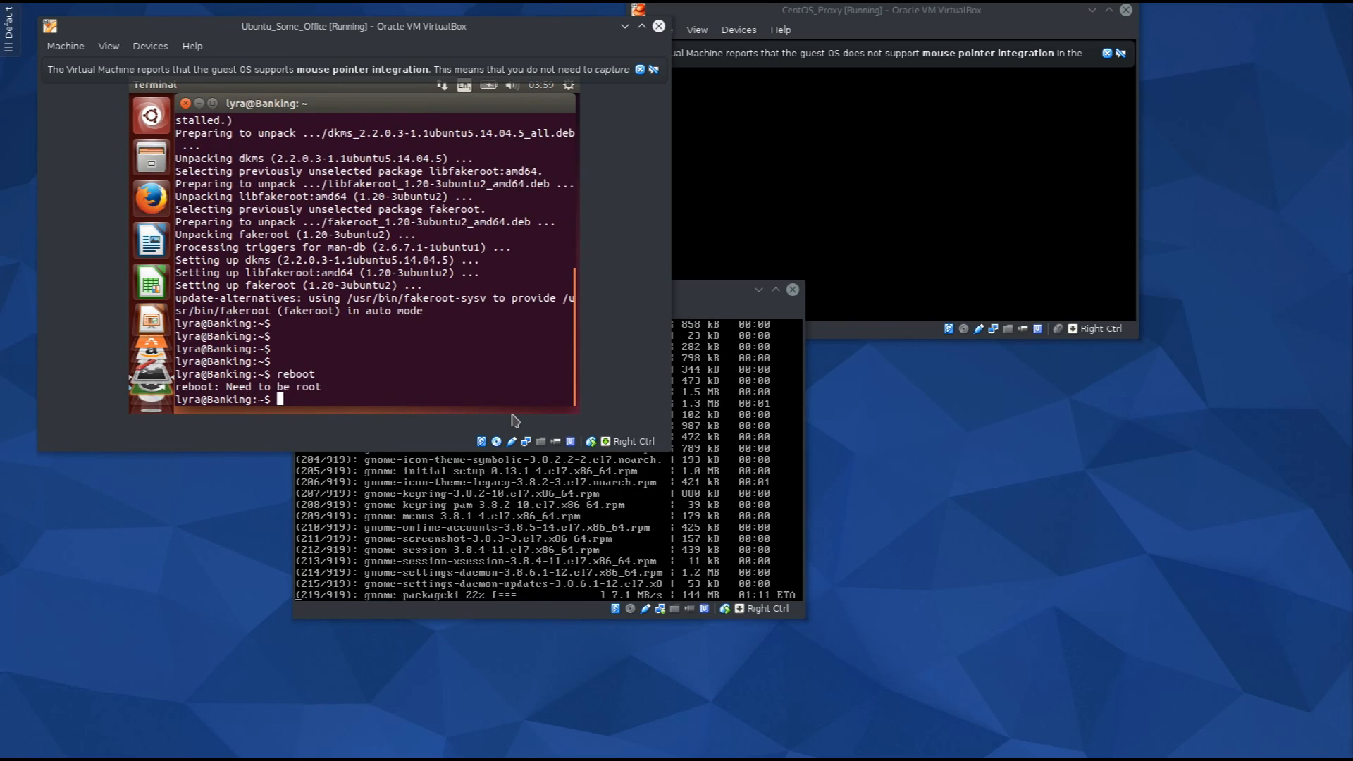
pyautogui.write('s')
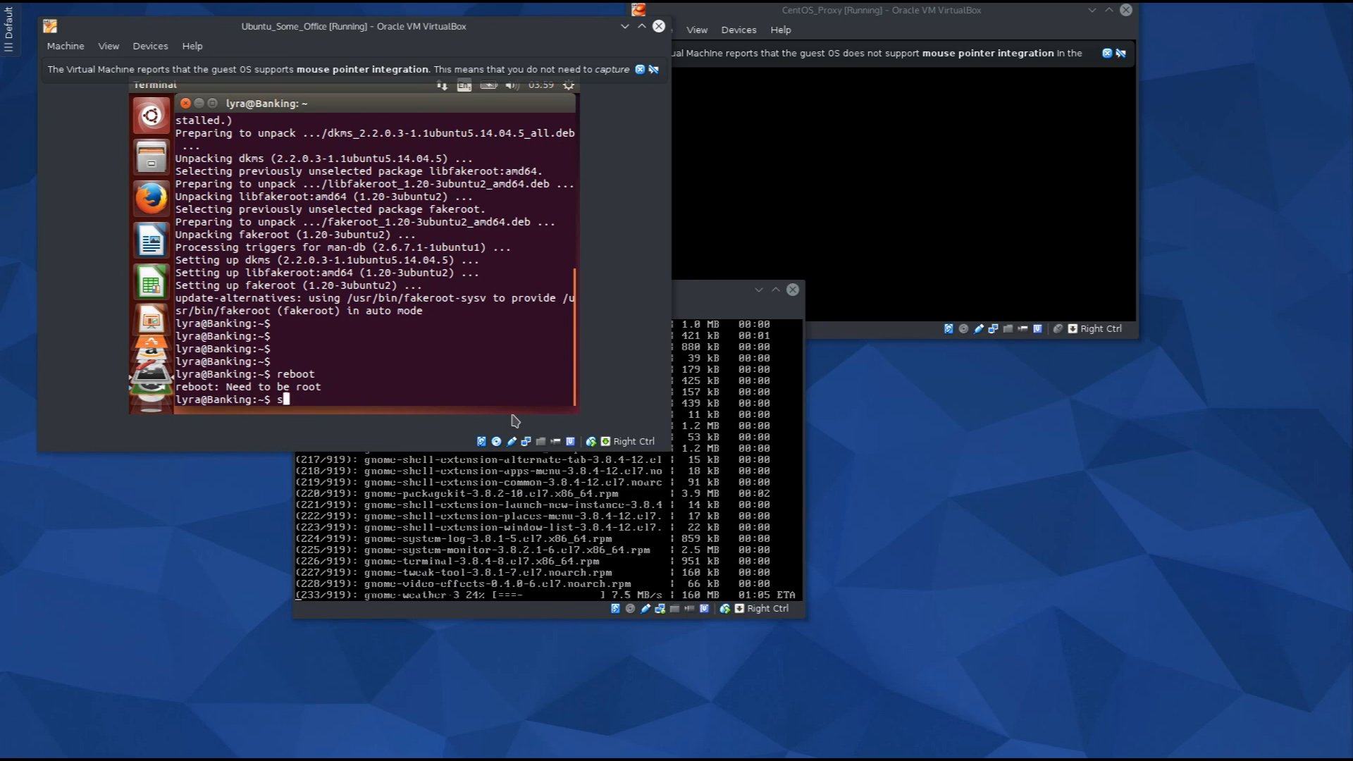
pyautogui.write('udo reboot')
pyautogui.press('Return')
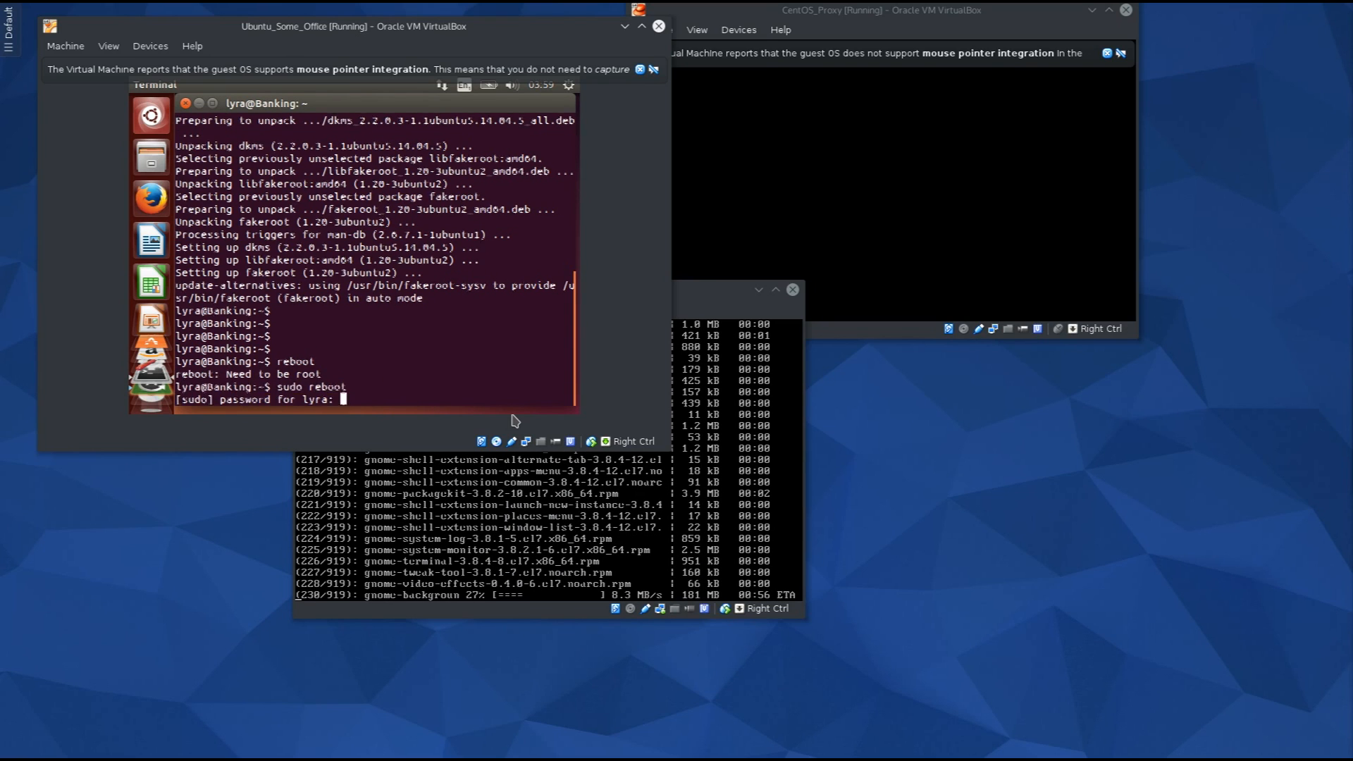
pyautogui.press('Return')
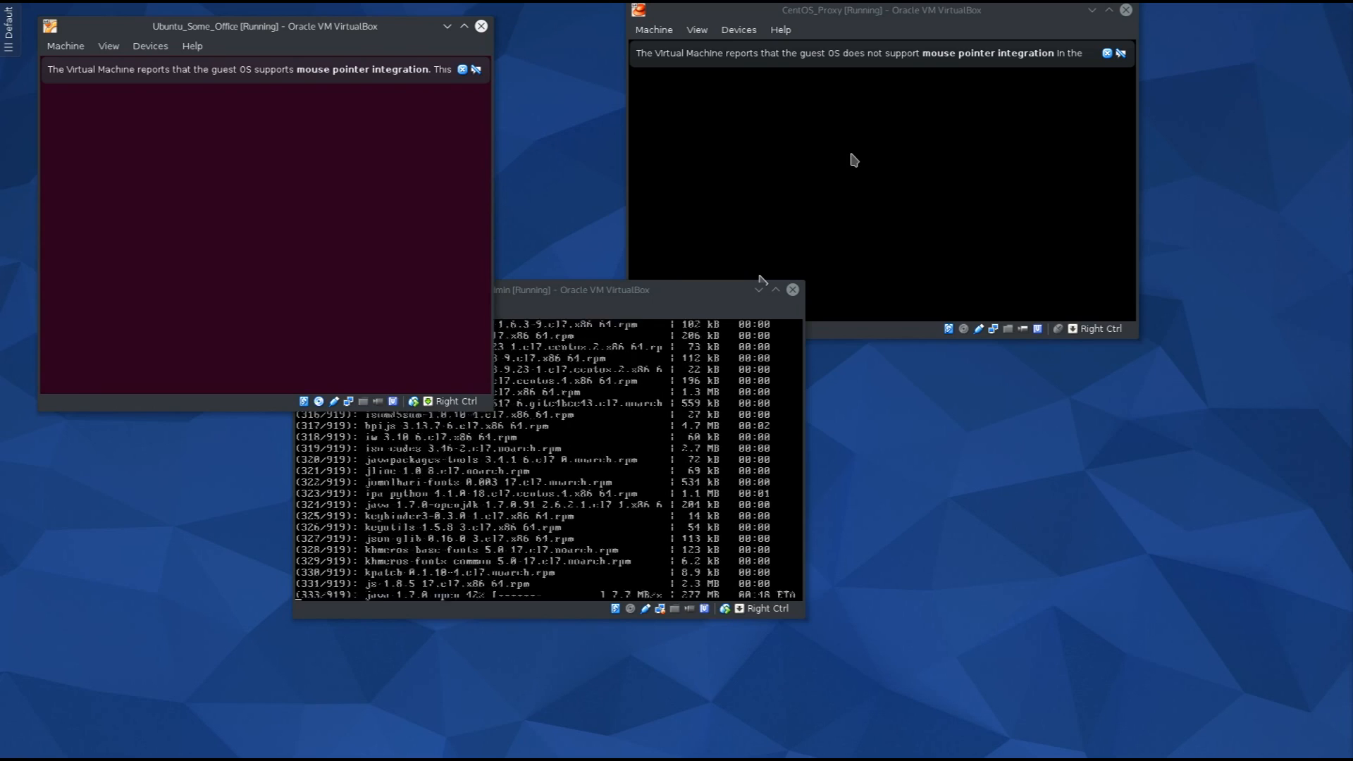
# Let CentOS_Proxy capture mouse and keyboard, then log in there as root.
pyautogui.click(1107, 56)
pyautogui.click(929, 161)
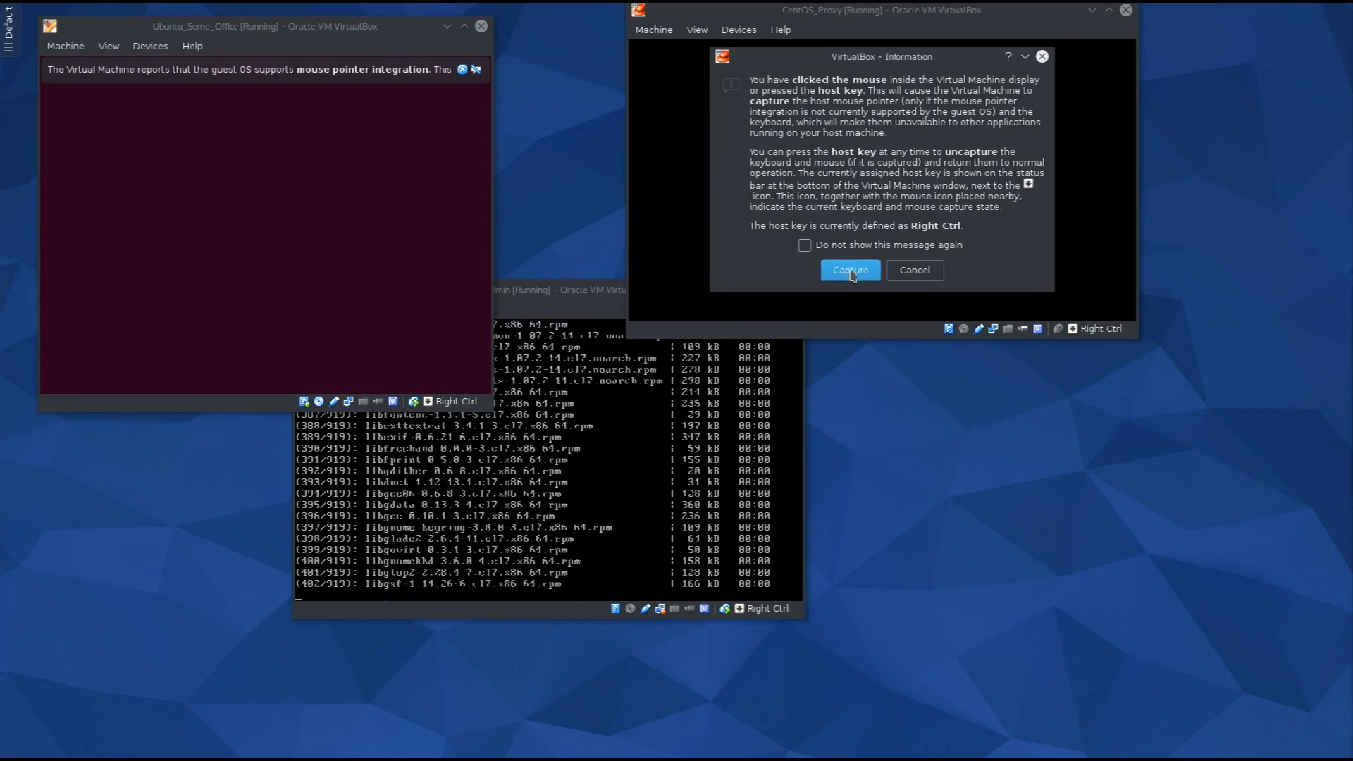
pyautogui.click(850, 270)
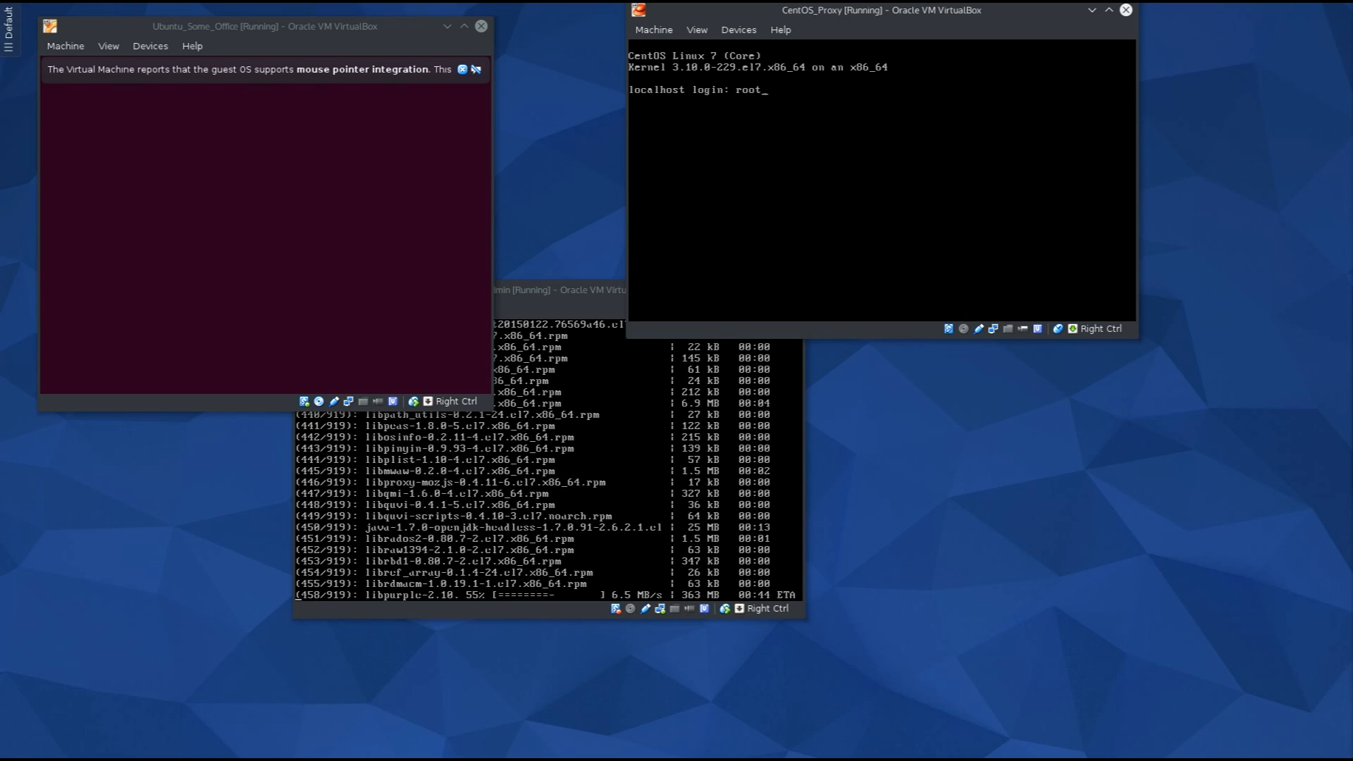
pyautogui.press('Return')
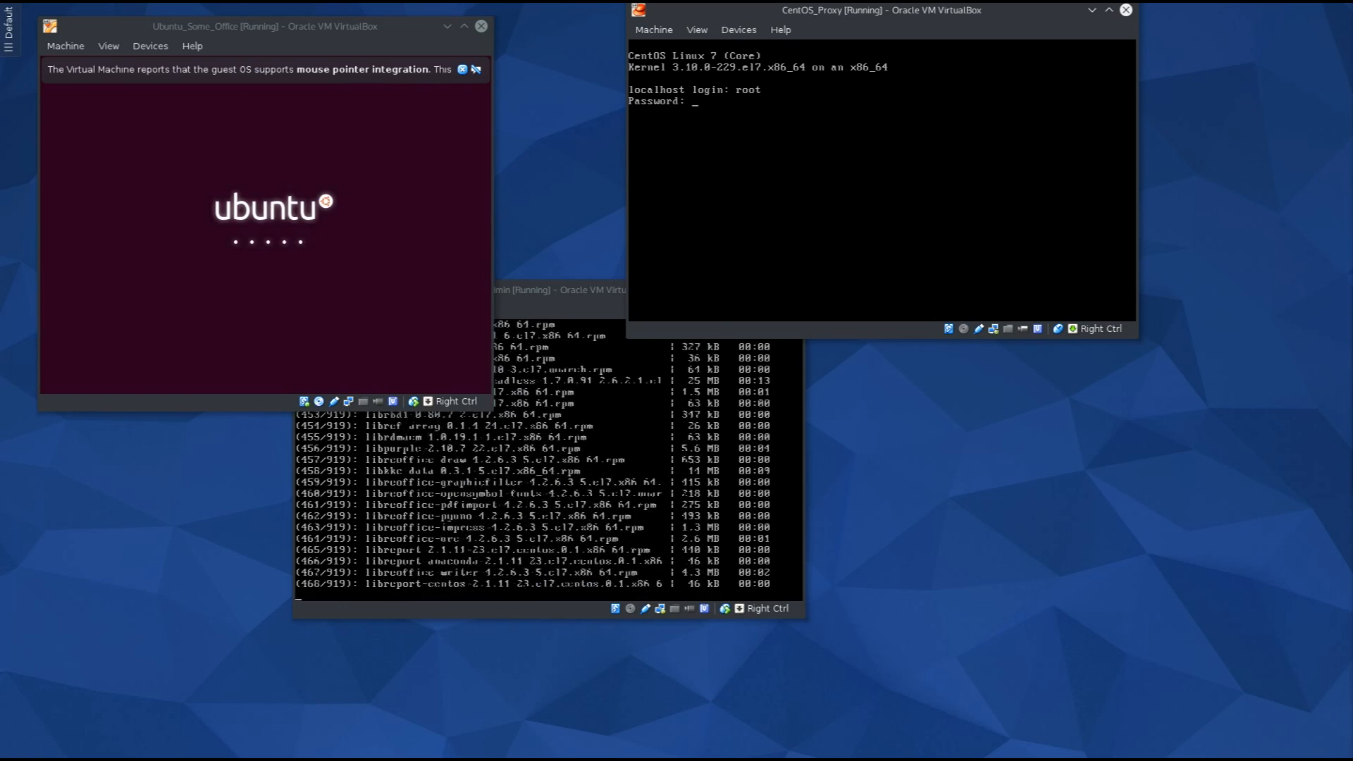
pyautogui.press('Return')
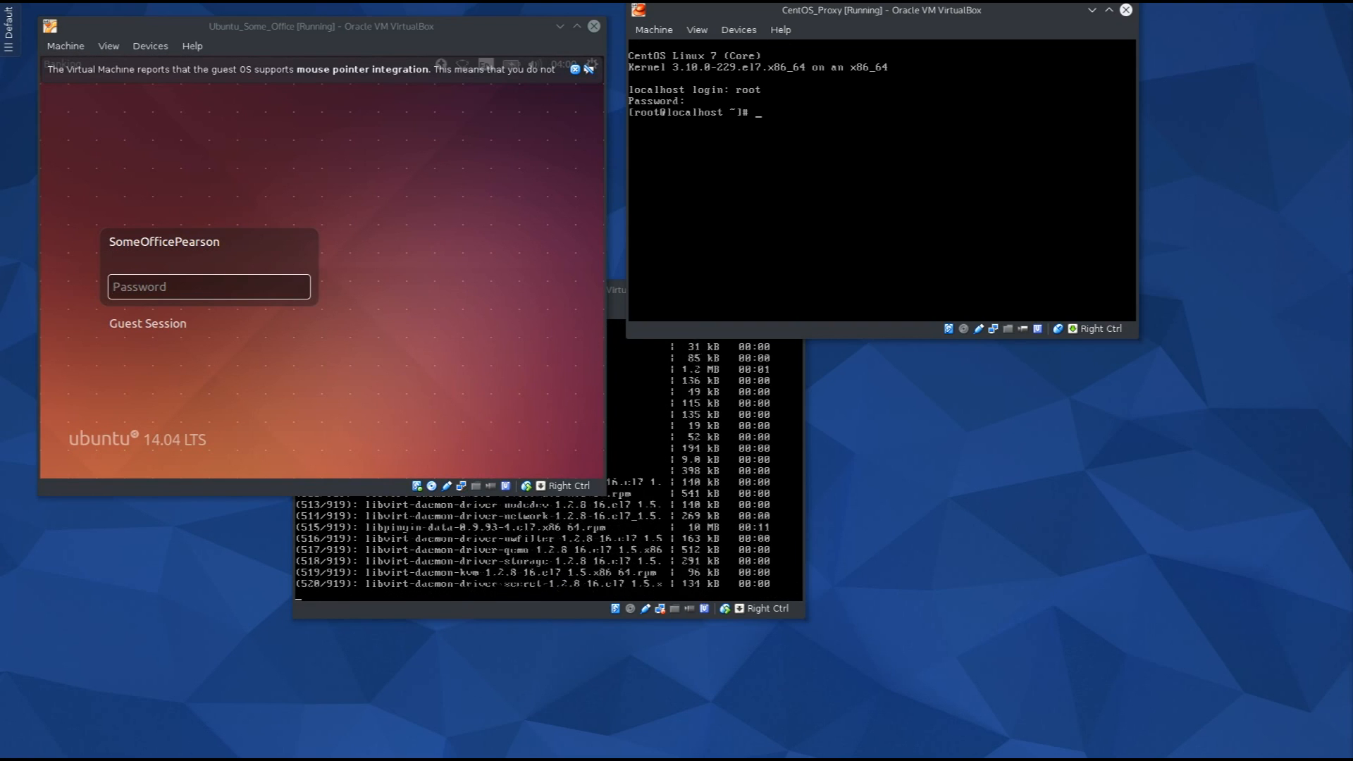
# Release CentOS_Proxy with Right Ctrl and log in to the Ubuntu VM with its password.
pyautogui.press('Return')
pyautogui.press('Return')
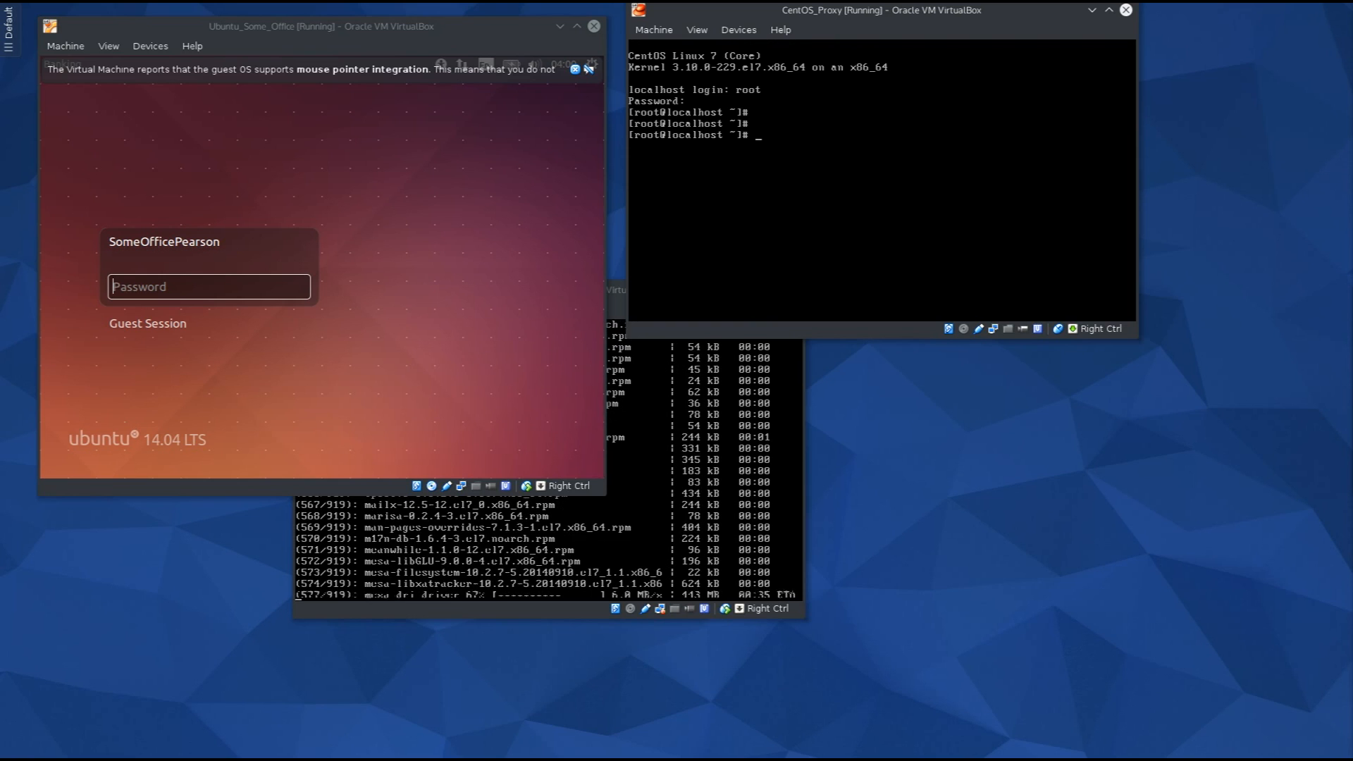
pyautogui.press('Control_R')
pyautogui.click(235, 274)
pyautogui.write('••••')
pyautogui.press('Return')
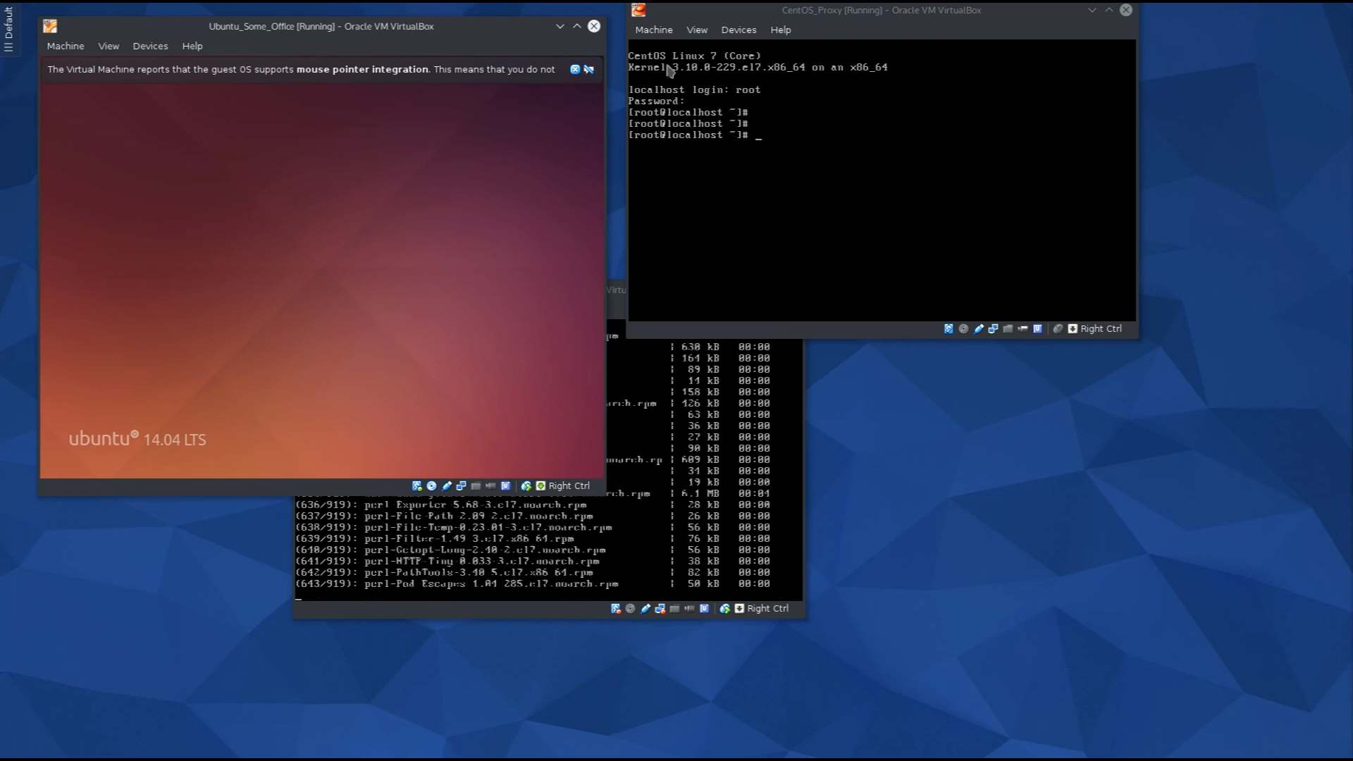
# Close the mouse integration notice and return the Ubuntu window to normal size after maximizing it.
pyautogui.click(576, 69)
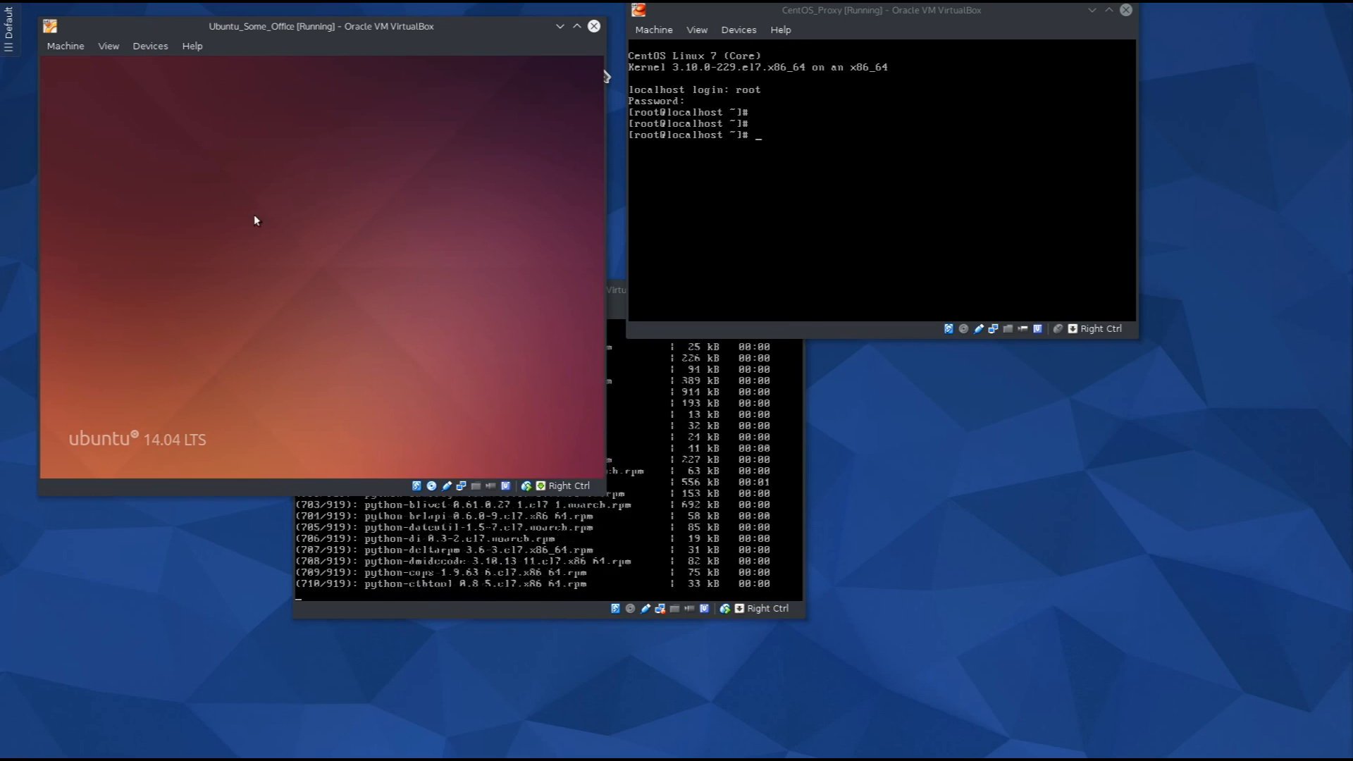
pyautogui.moveTo(368, 27); pyautogui.dragTo(337, 30)
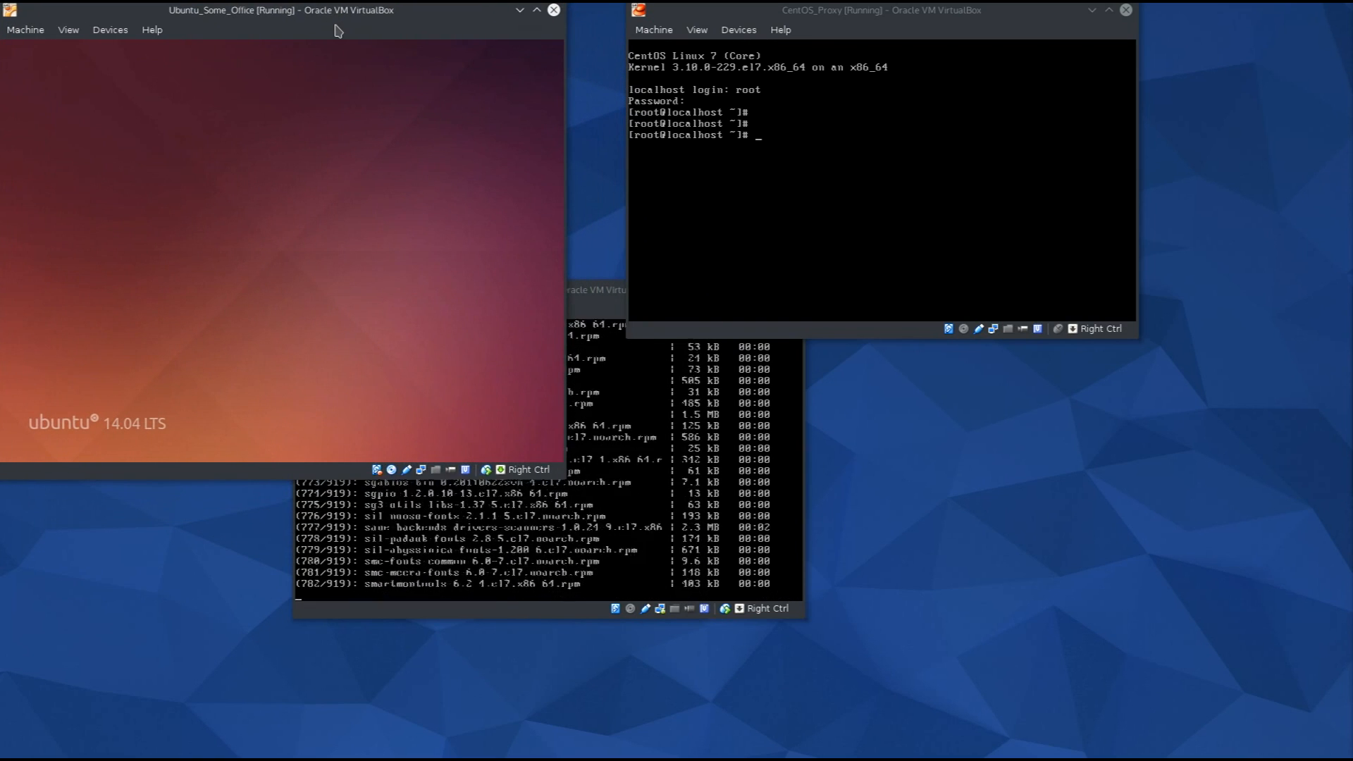
pyautogui.doubleClick(322, 17)
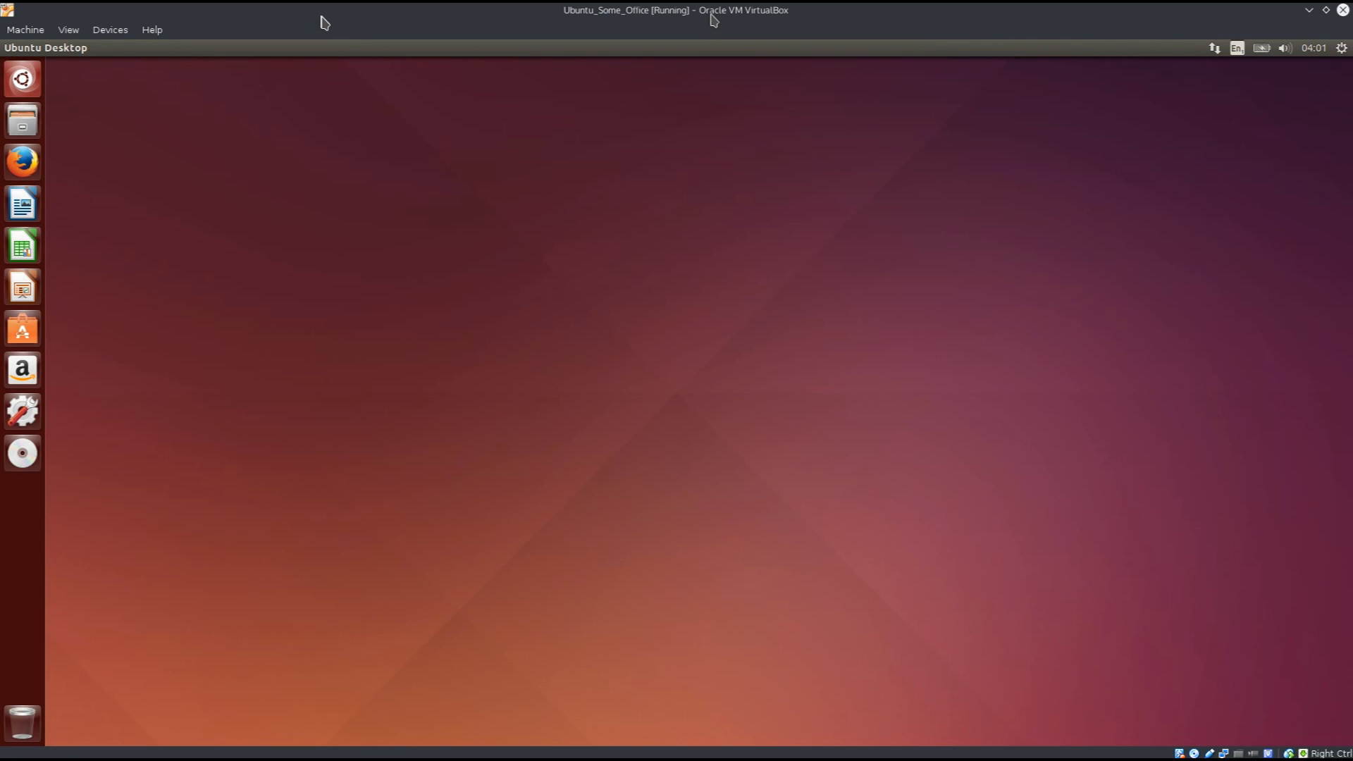
pyautogui.doubleClick(711, 15)
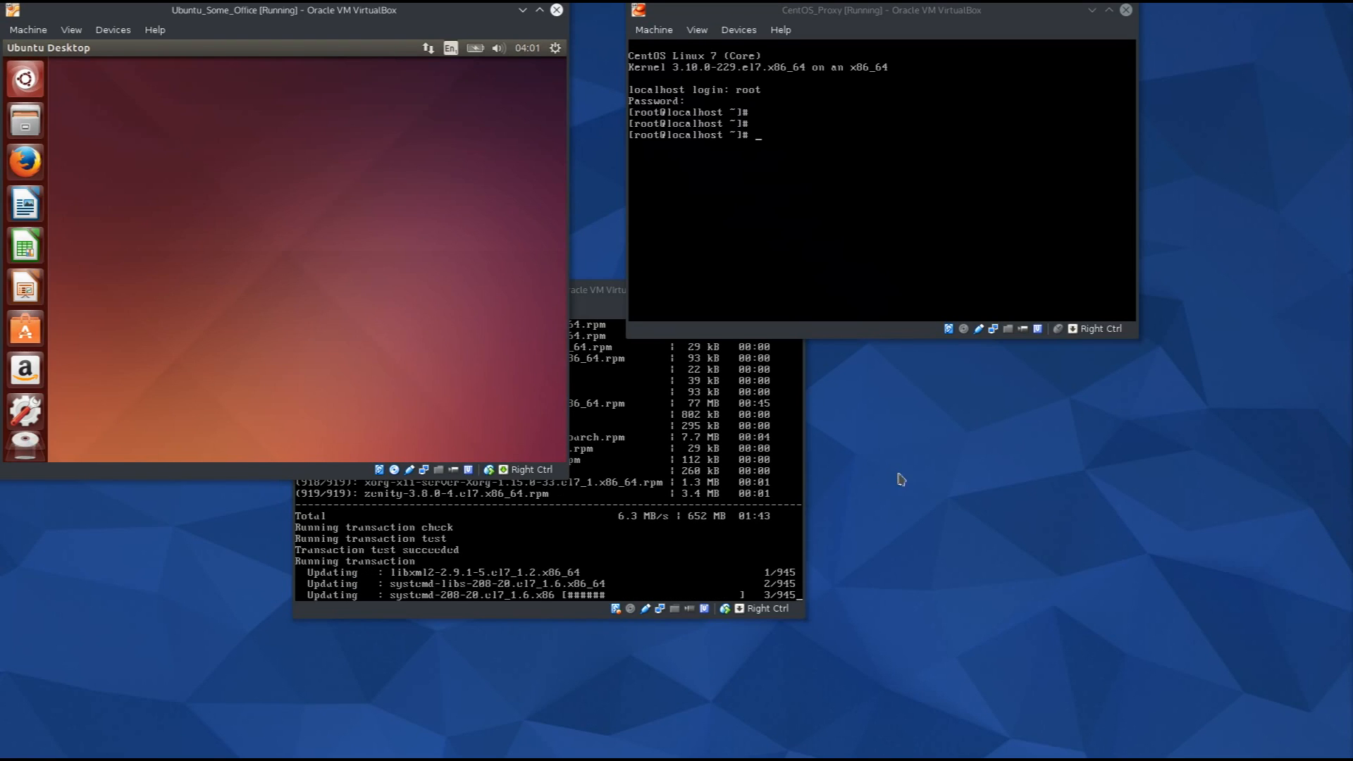
# Capture the CentOS_Proxy console, clear it, and begin typing the yum install openssh command.
pyautogui.click(785, 195)
pyautogui.click(853, 270)
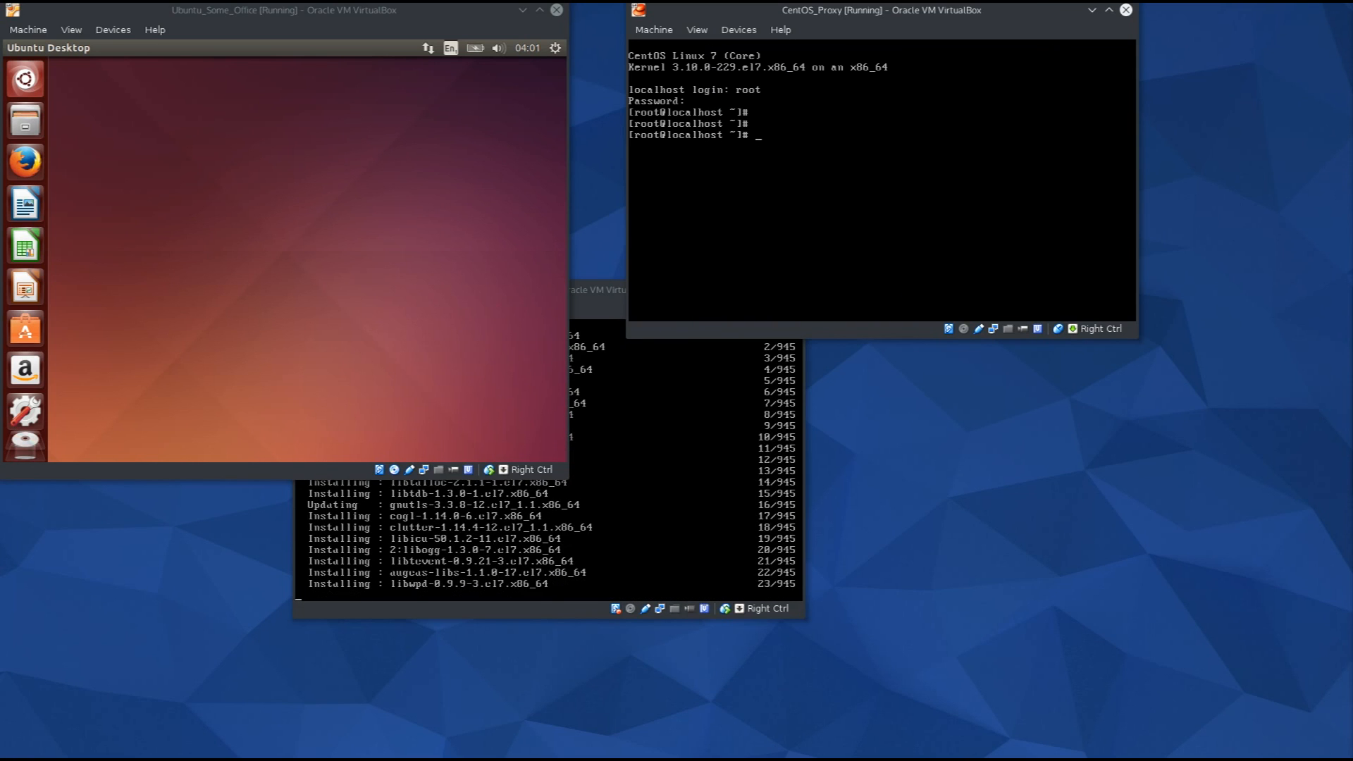
pyautogui.write('clear')
pyautogui.press('Return')
pyautogui.write('clear')
pyautogui.press('Return')
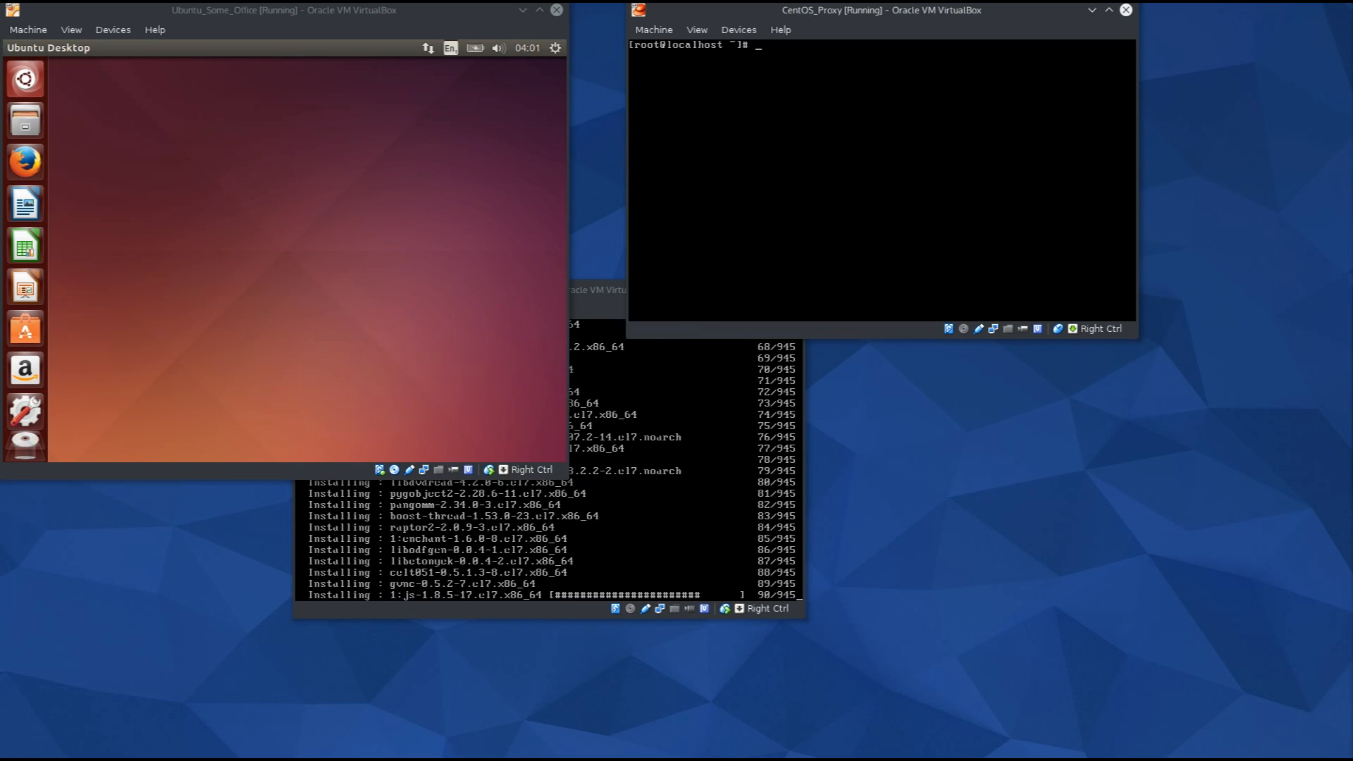
pyautogui.write('install ')
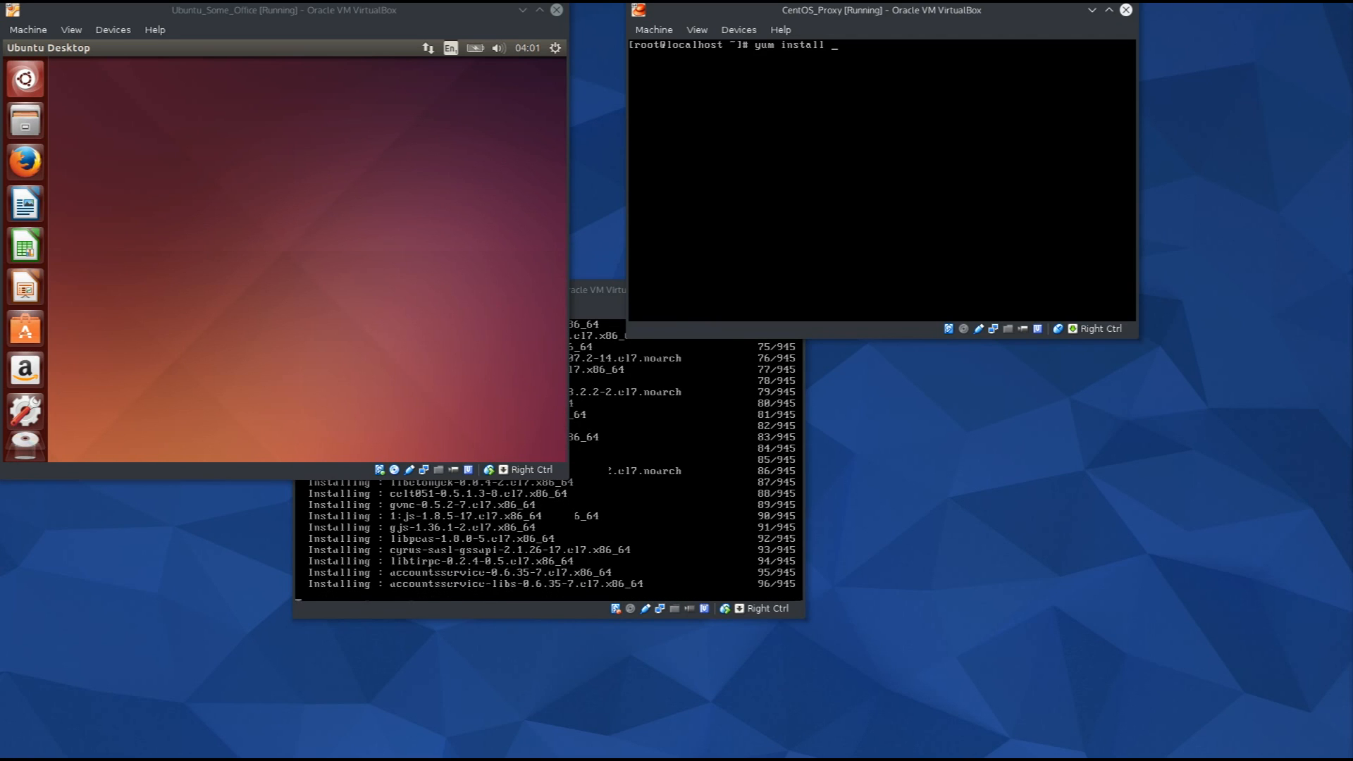
pyautogui.write('op')
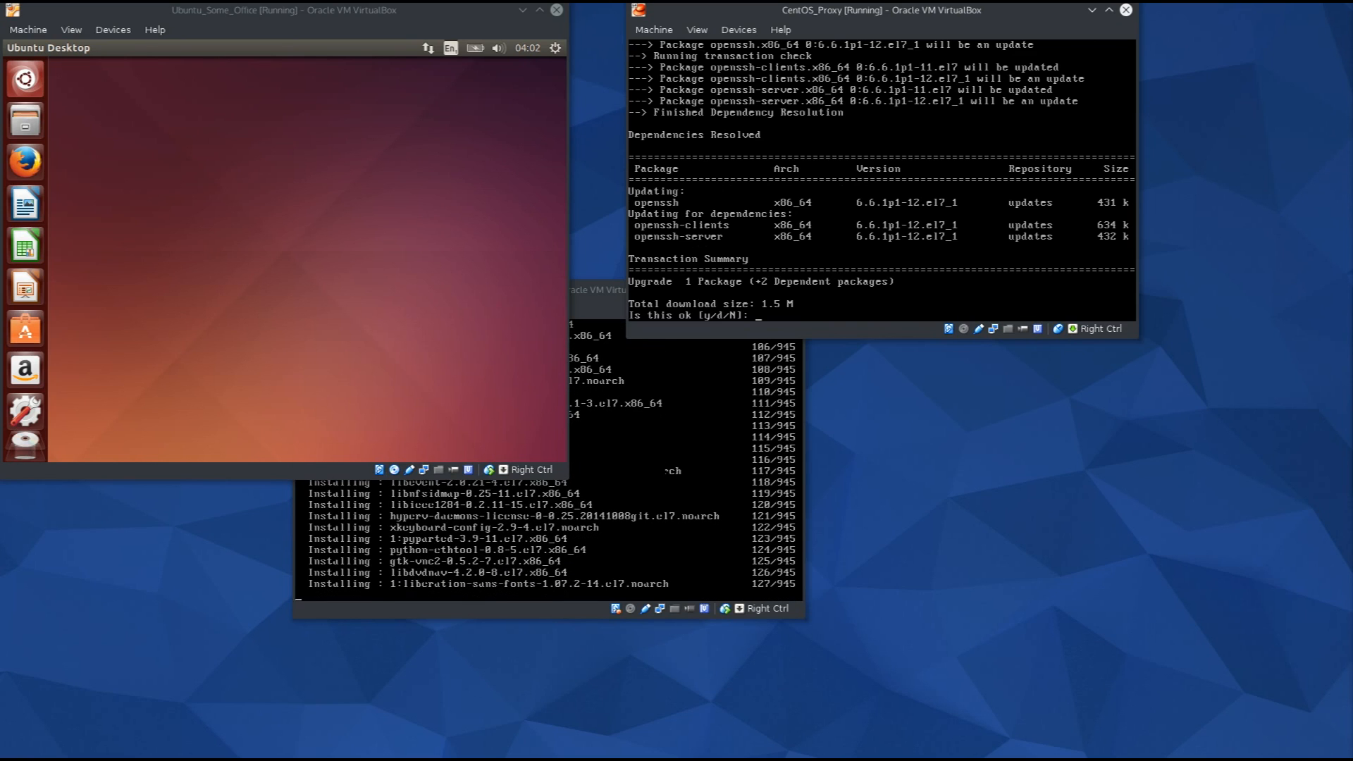
# Approve the openssh update download and the import of the CentOS 7 signing key.
pyautogui.write('y')
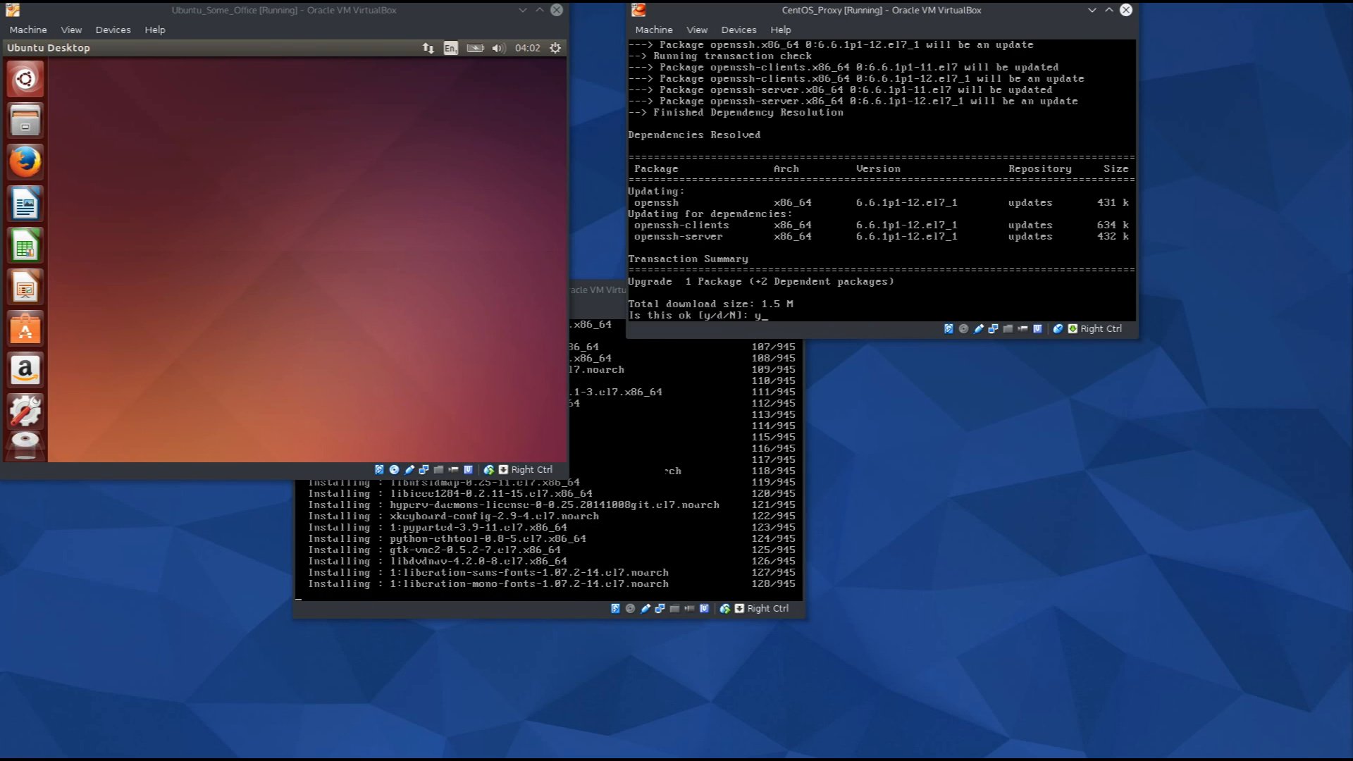
pyautogui.press('Return')
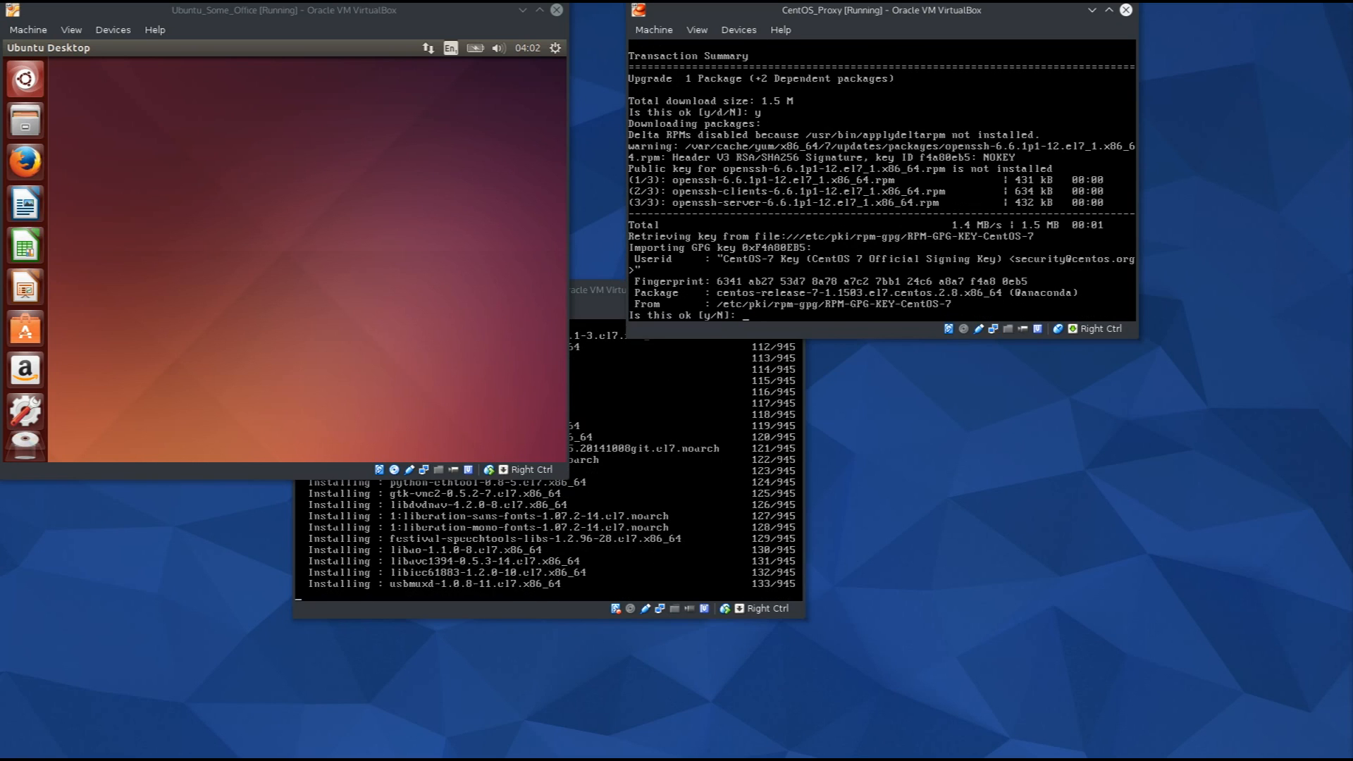
pyautogui.write('y')
pyautogui.press('Return')
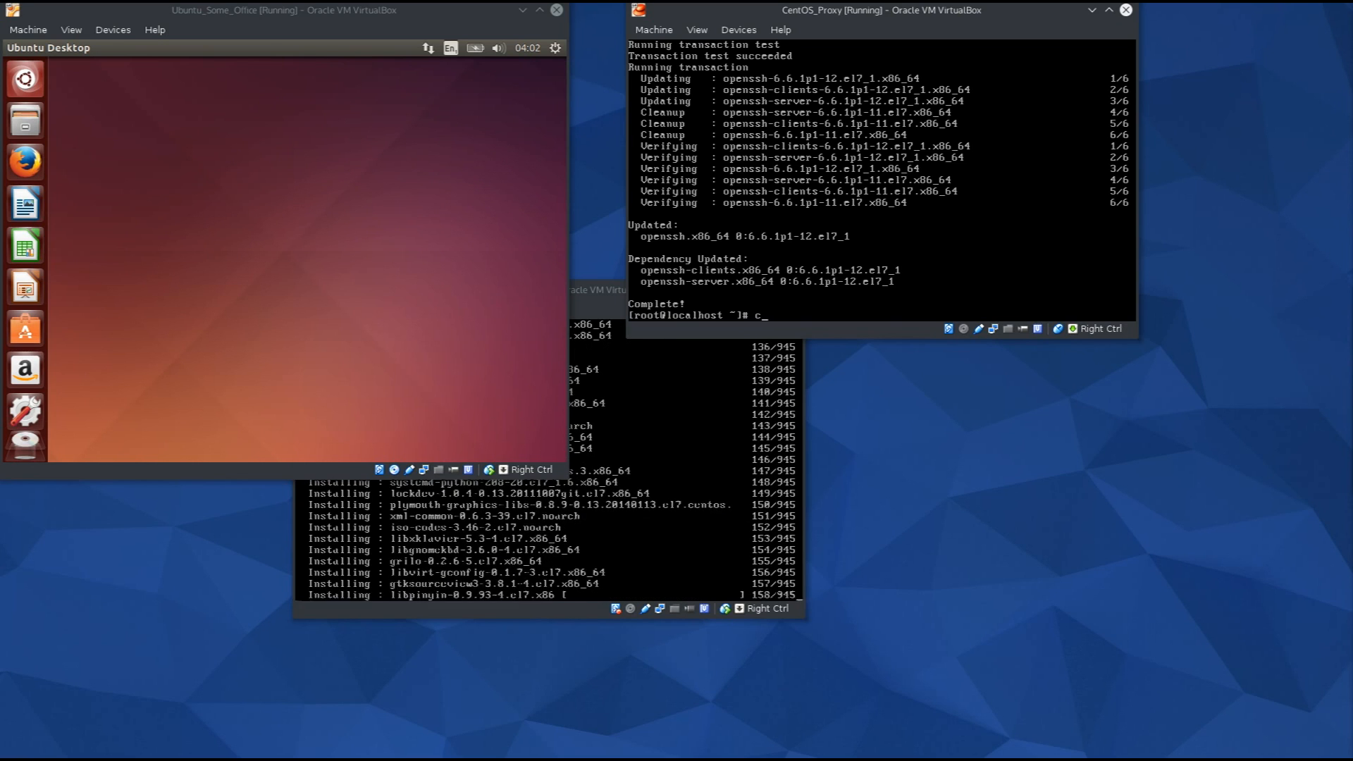
# Clear the CentOS_Proxy console, leaving an empty root prompt.
pyautogui.write('lear')
pyautogui.press('Return')
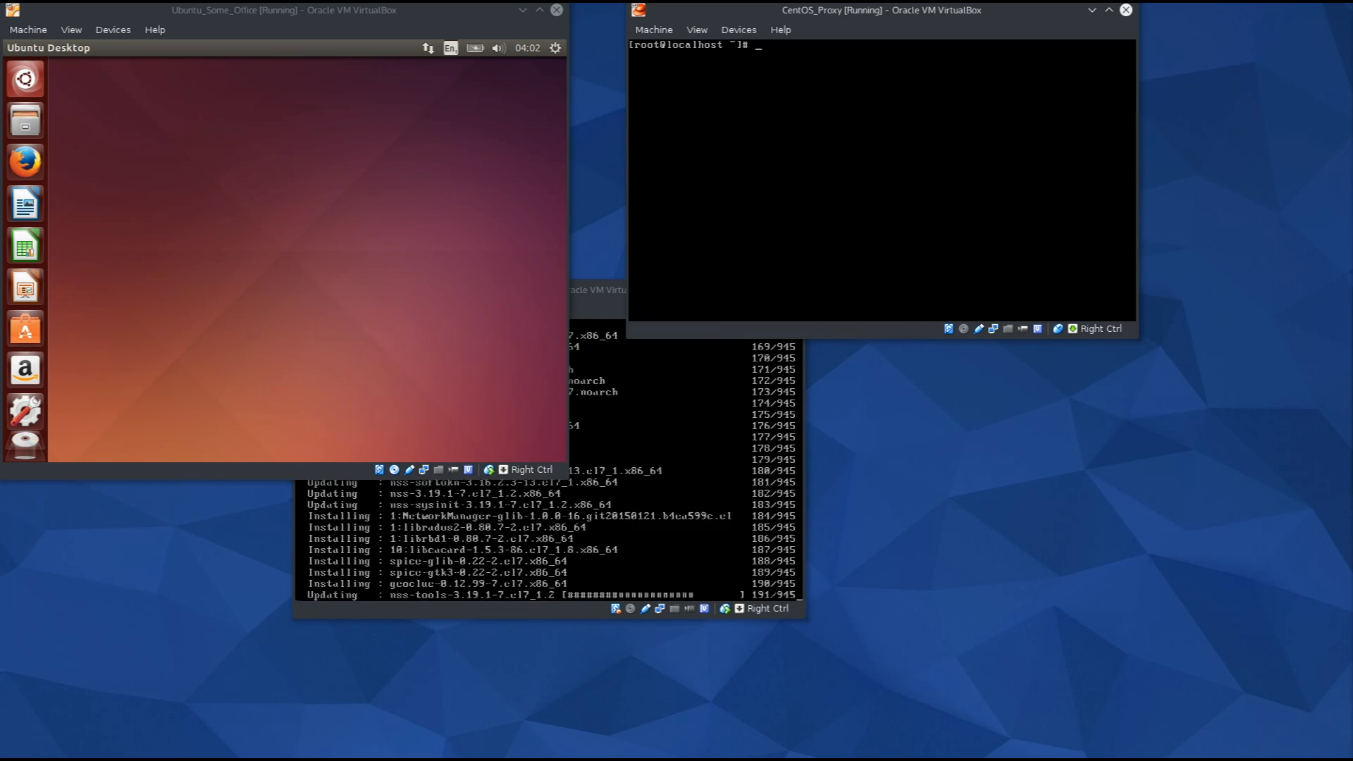
pyautogui.write('ip')
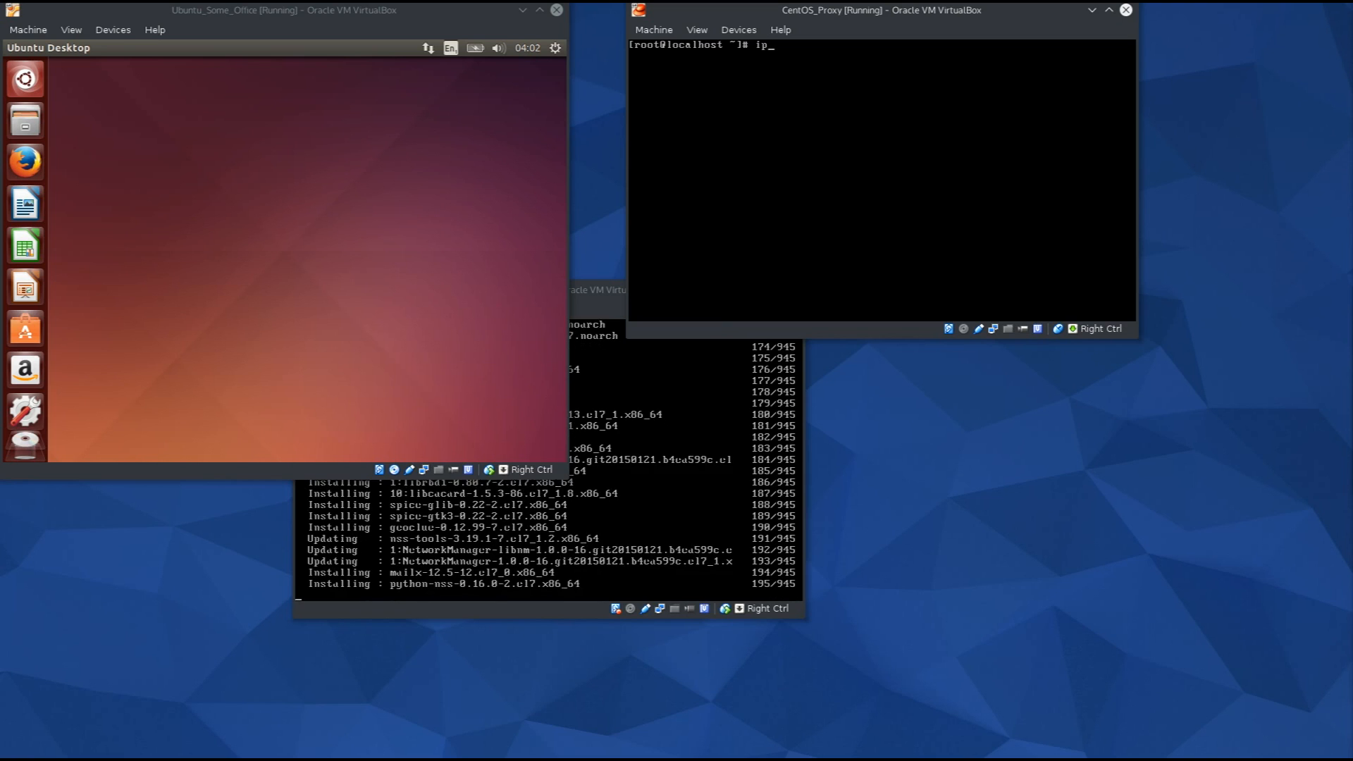
pyautogui.press('BackSpace')
pyautogui.press('BackSpace')
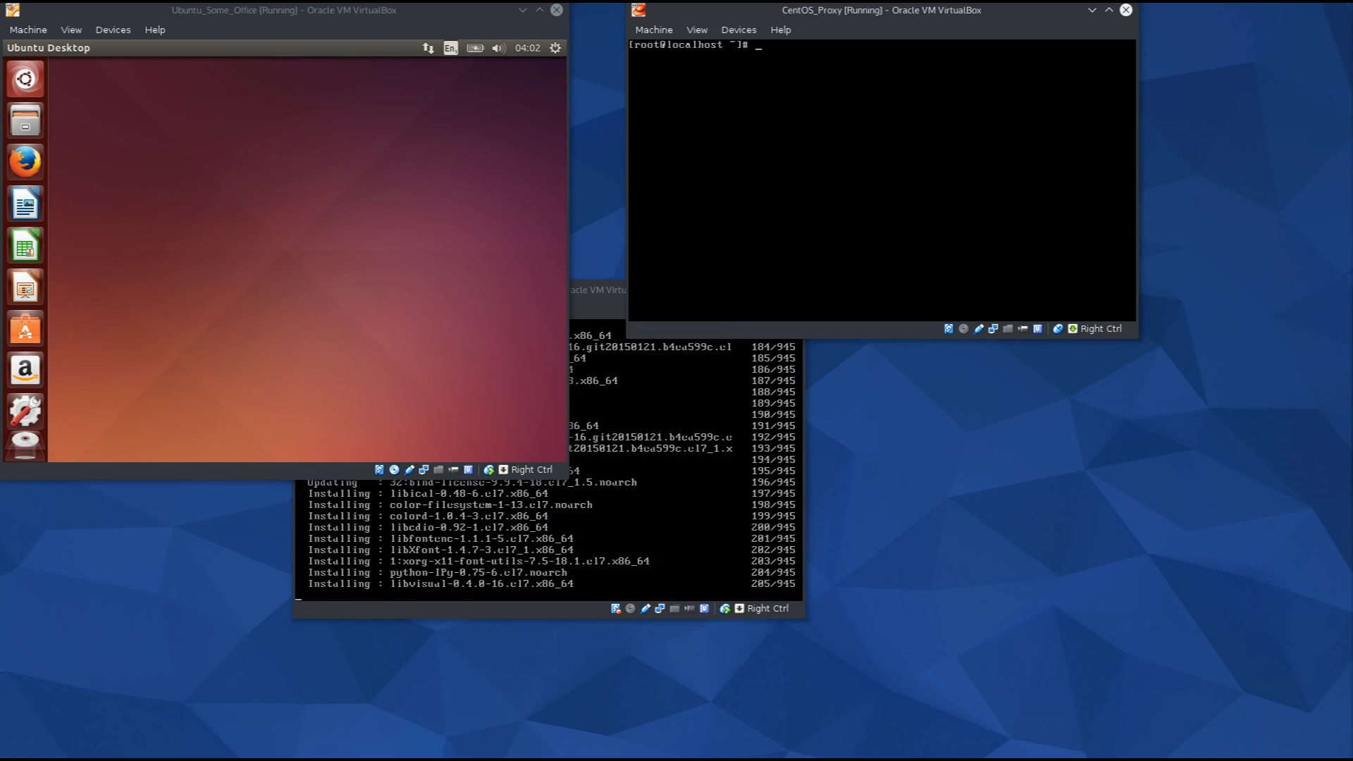
# Run systemctl status sshd on CentOS_Proxy to confirm sshd is active (running).
pyautogui.write('systemctl ')
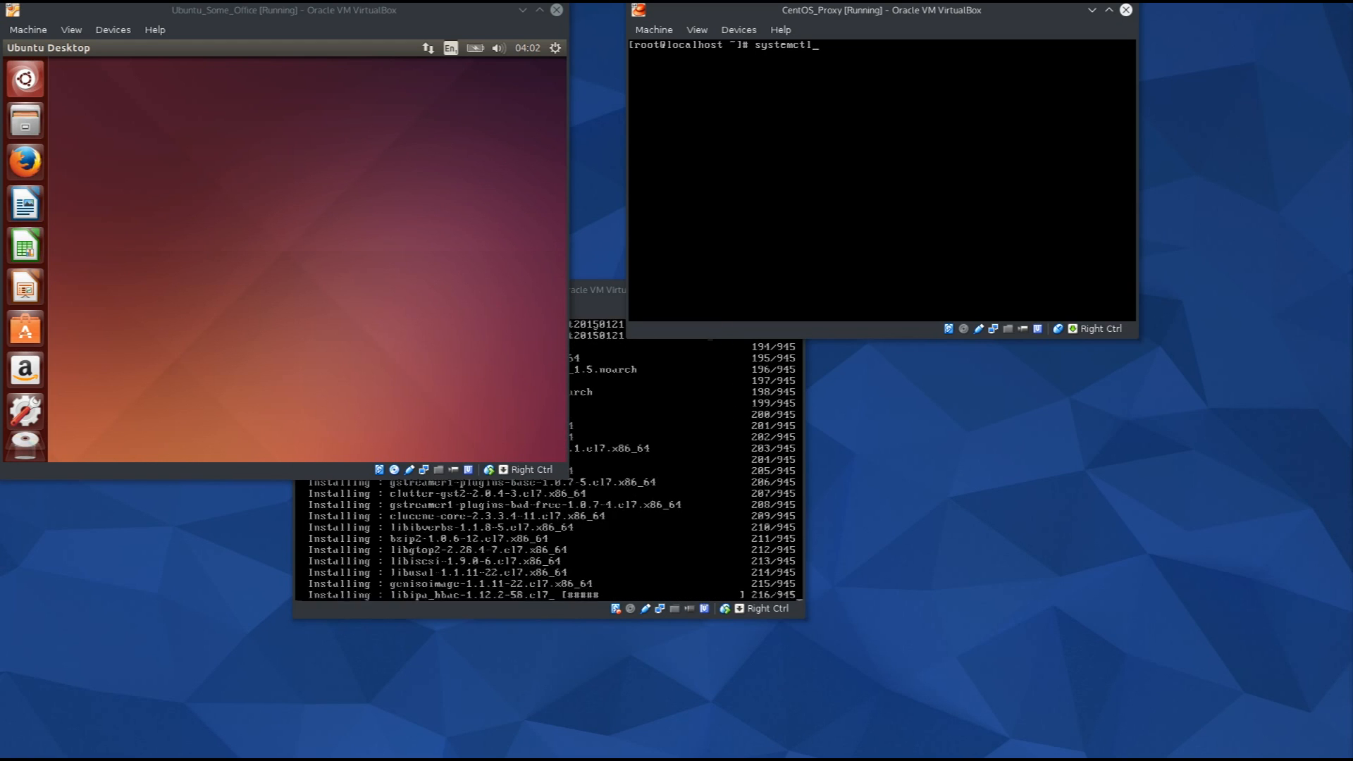
pyautogui.write('stat')
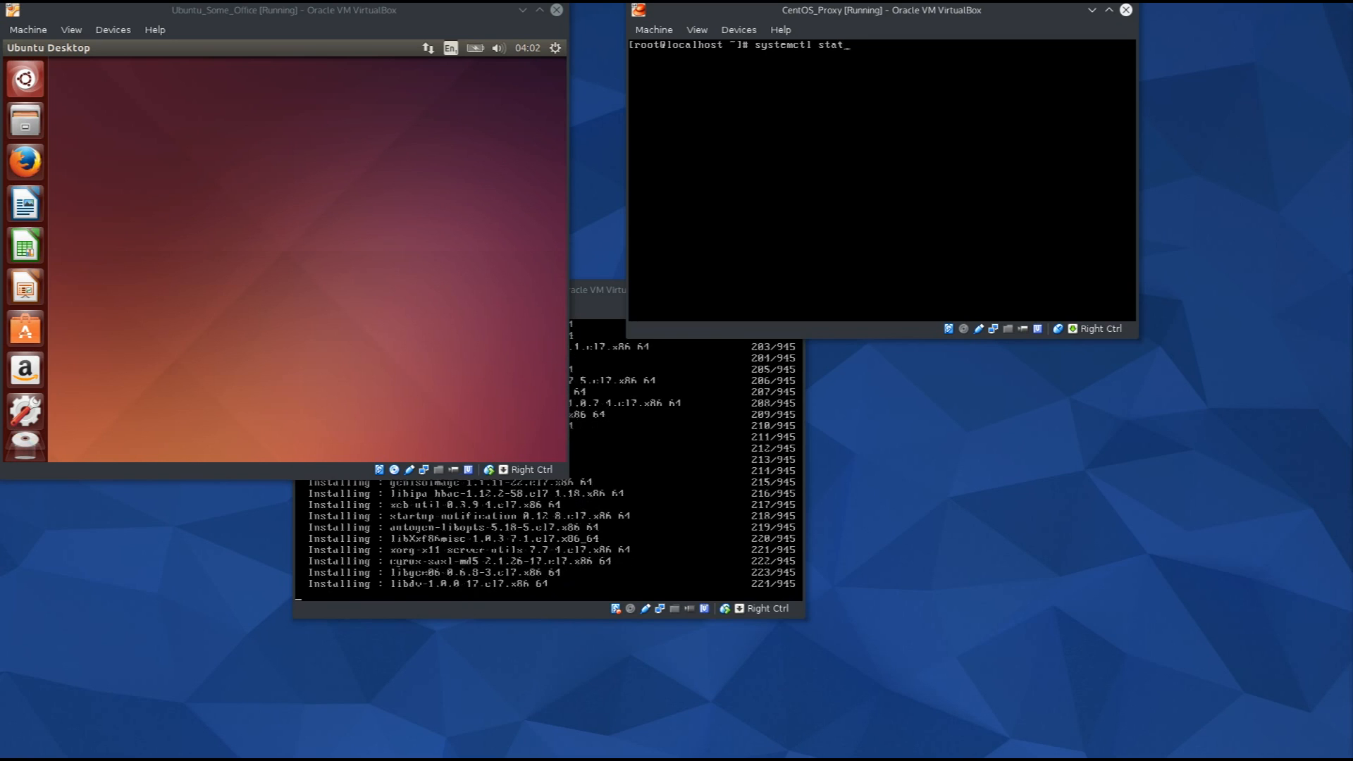
pyautogui.write('us sshd')
pyautogui.press('Return')
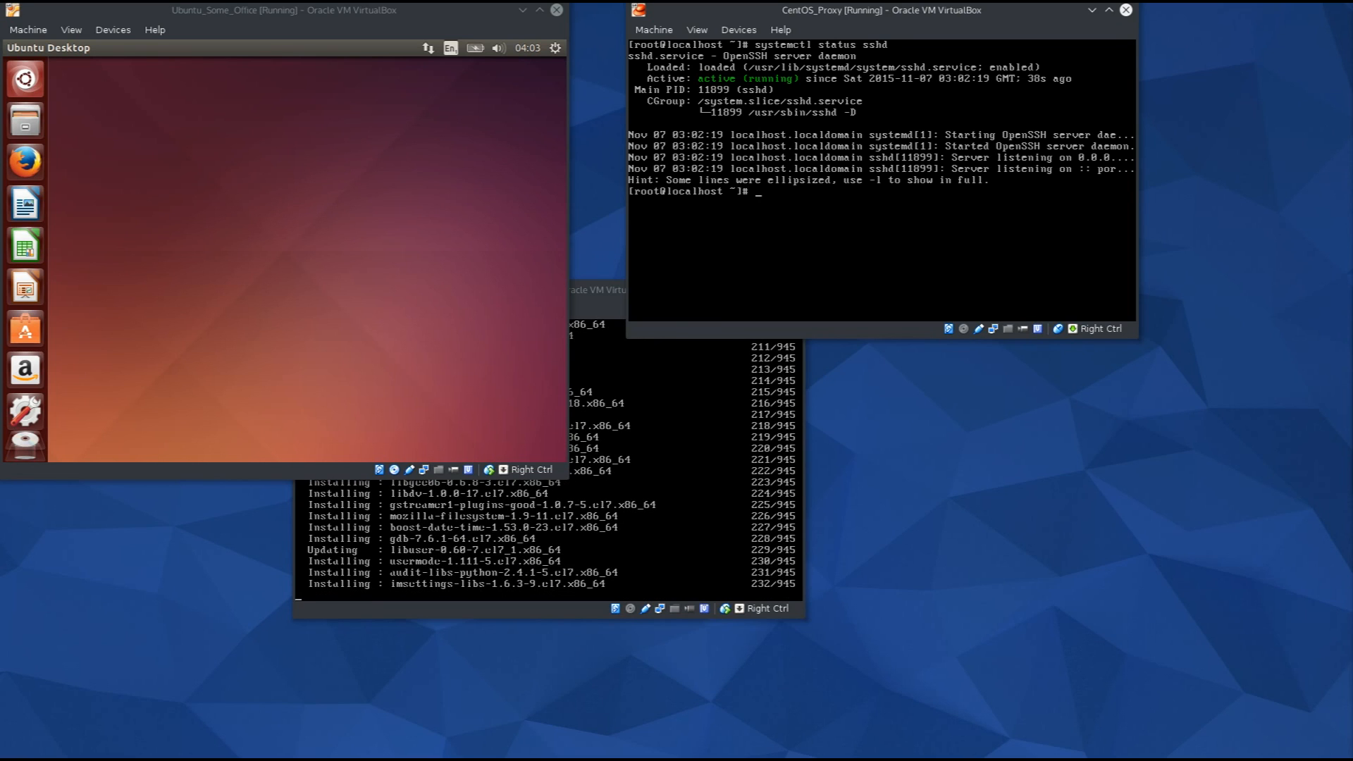
pyautogui.write('iptables')
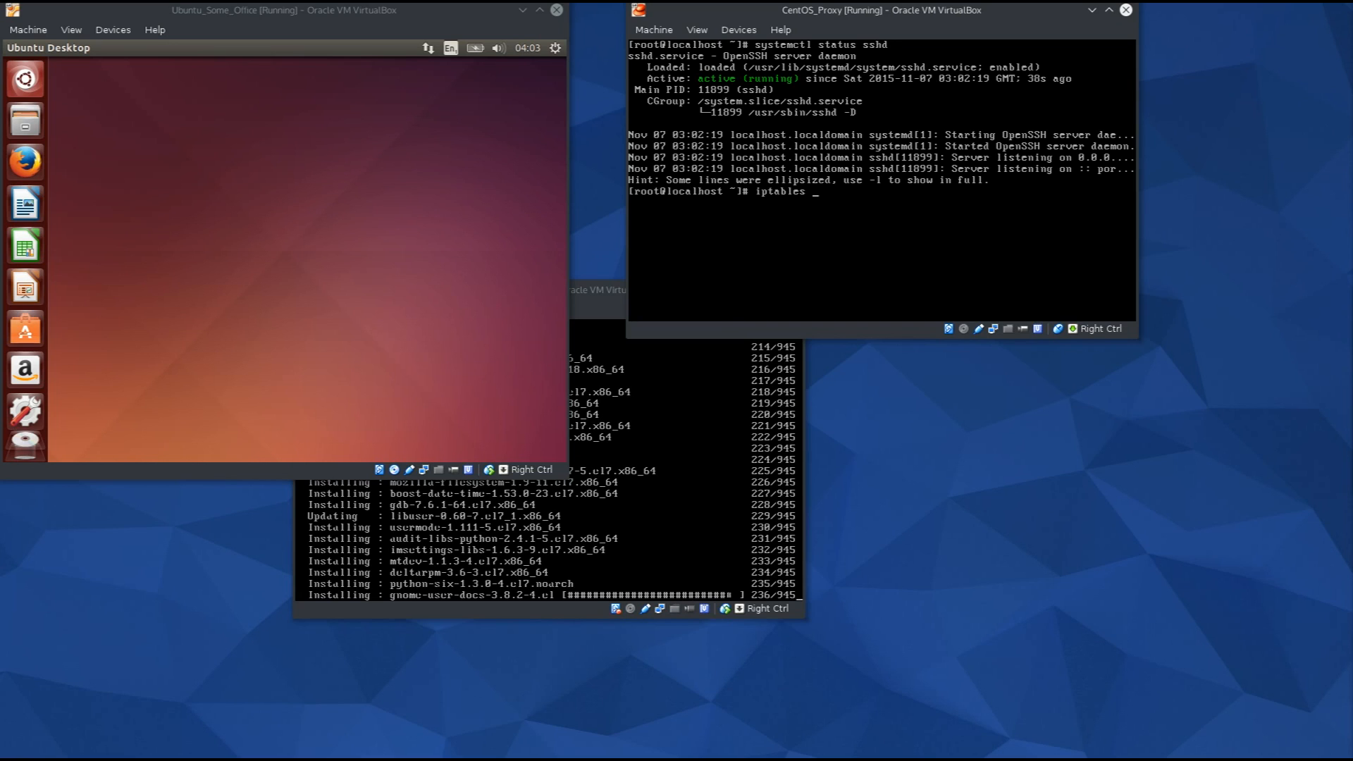
# Run iptables -I INPUT 1 -p tcp --dport 22 -j ACCEPT on CentOS_Proxy.
pyautogui.write('-')
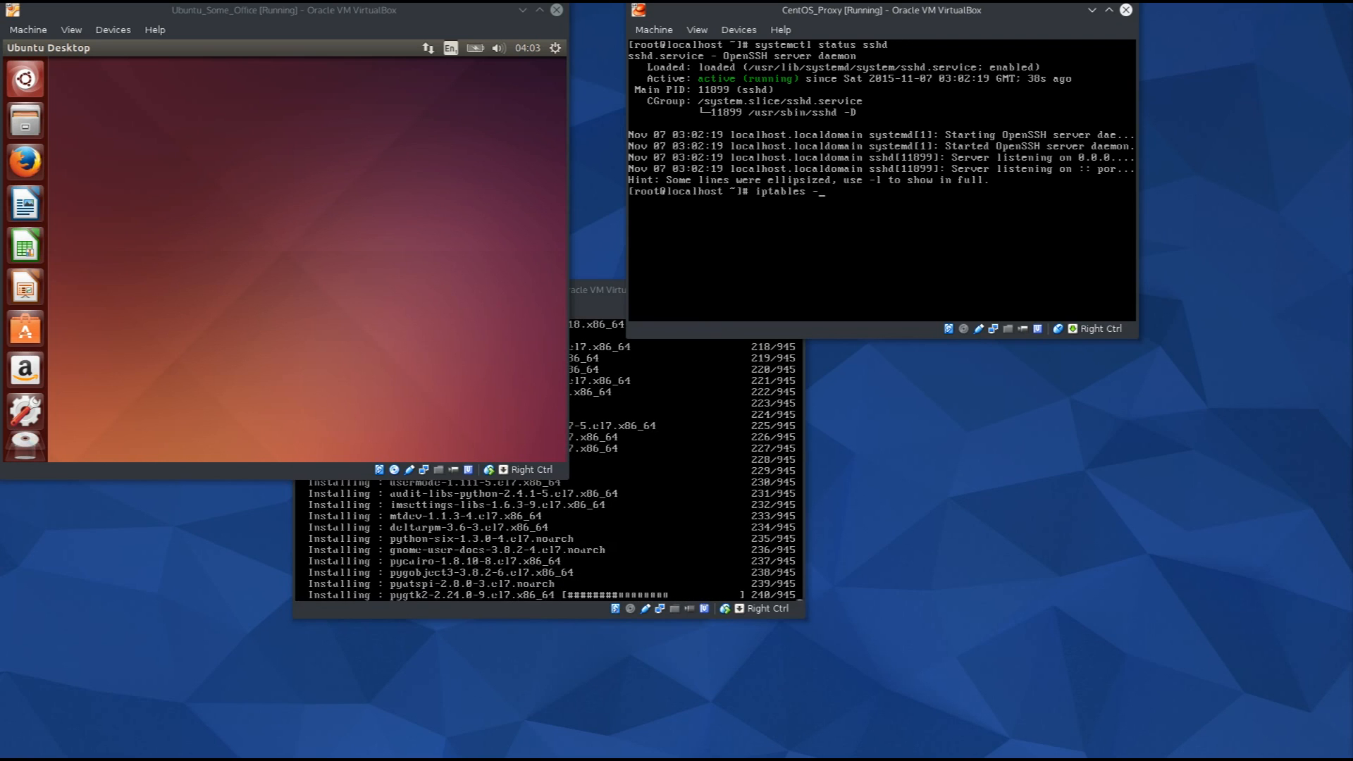
pyautogui.write('I INP')
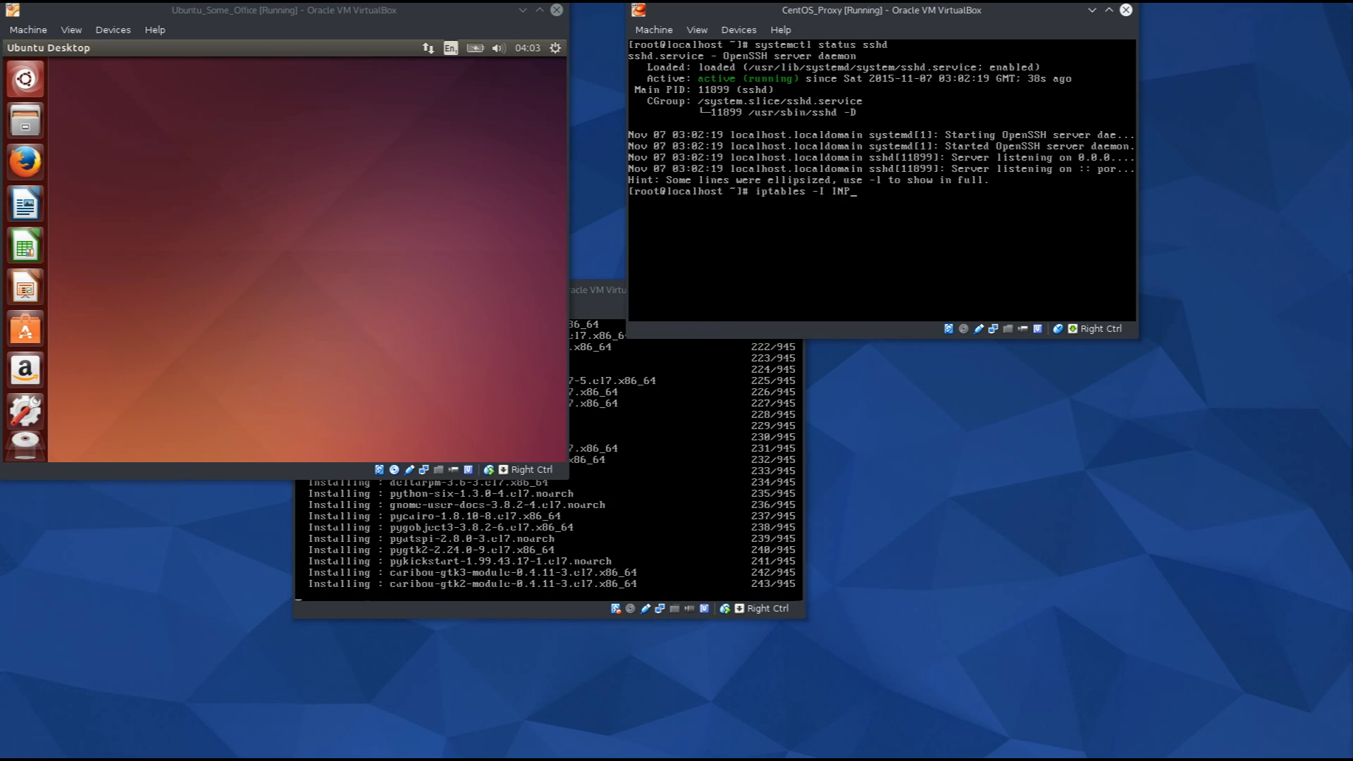
pyautogui.write('UT ')
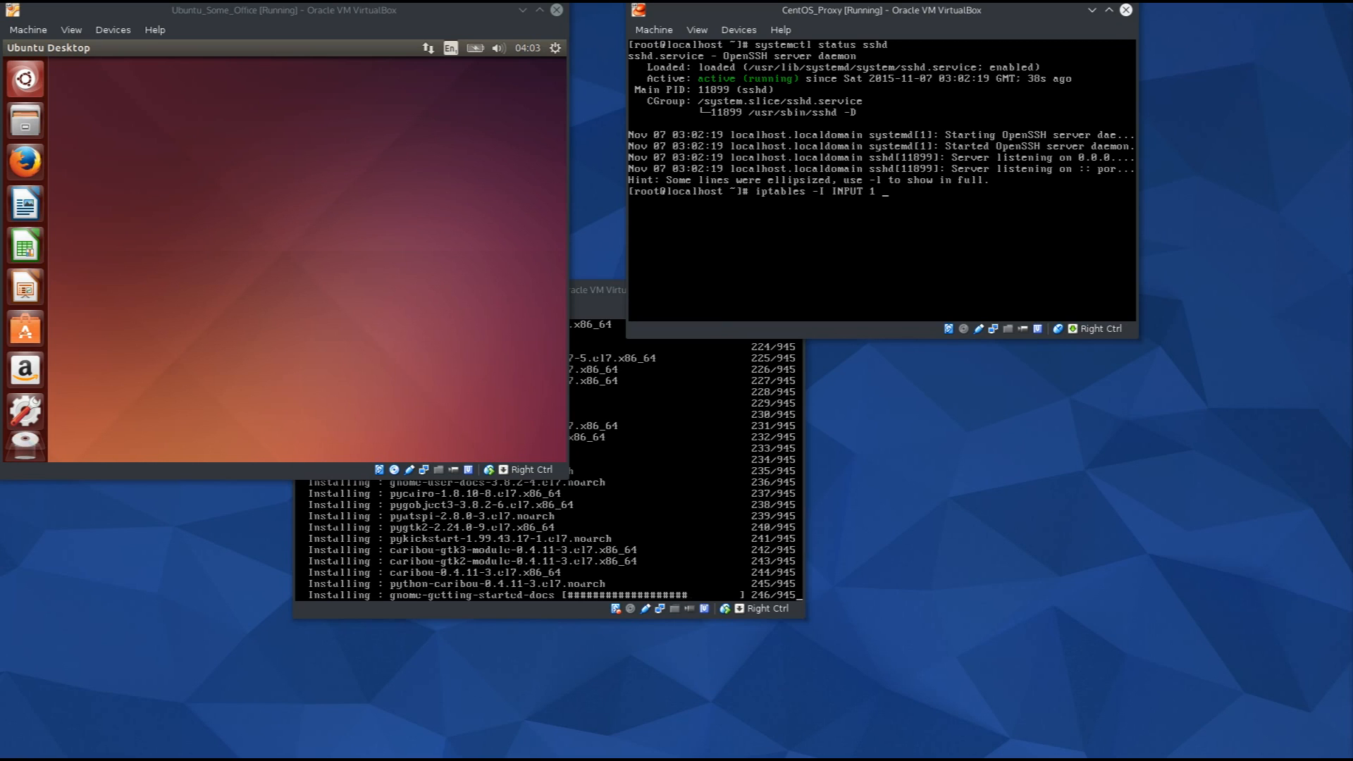
pyautogui.write('1 ')
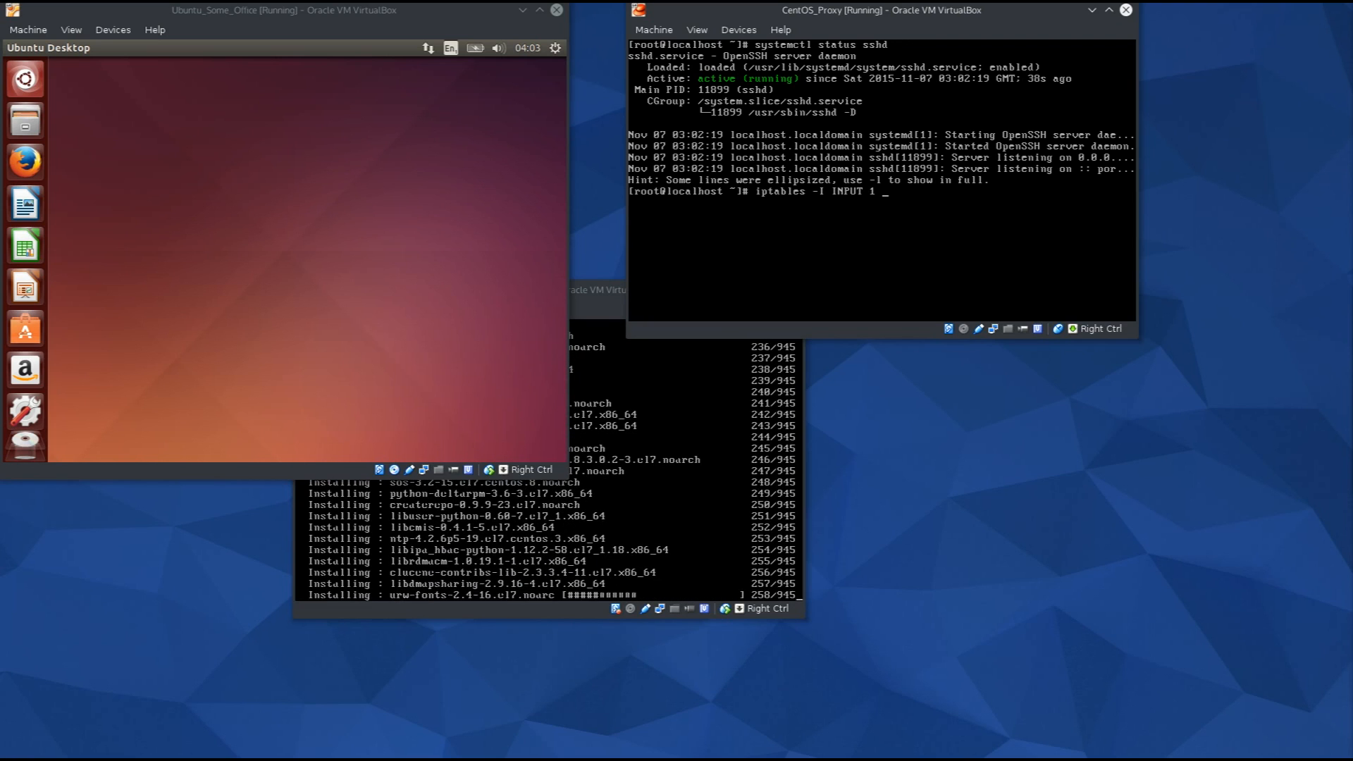
pyautogui.write('-p ')
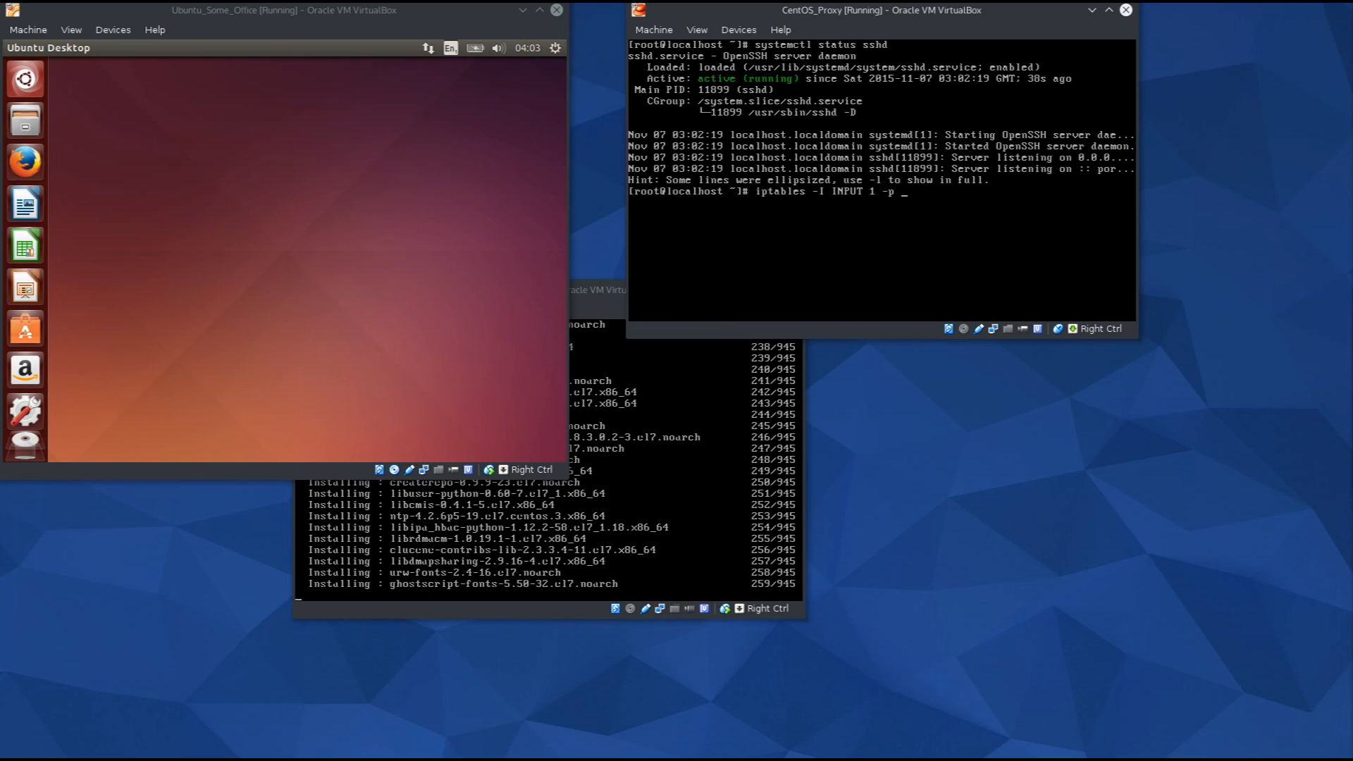
pyautogui.write('tcp ')
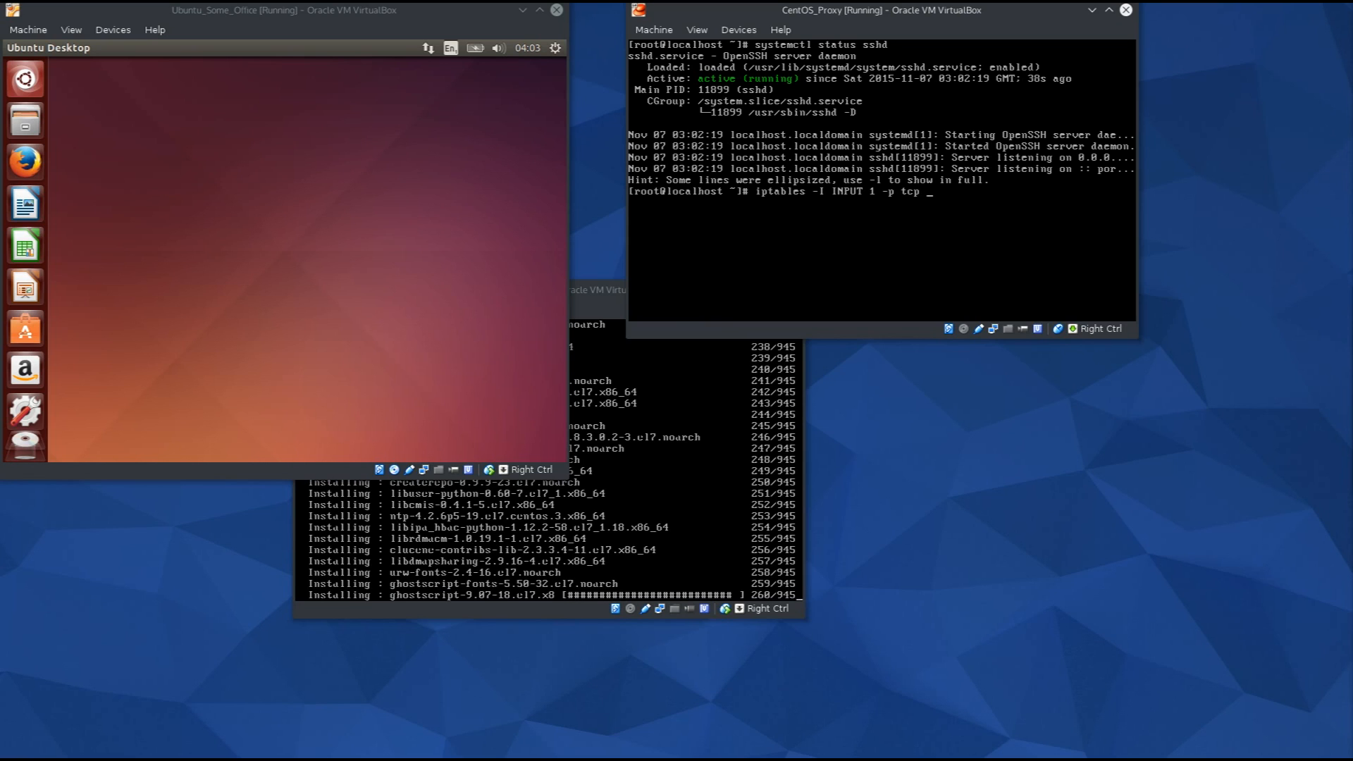
pyautogui.write('--dport')
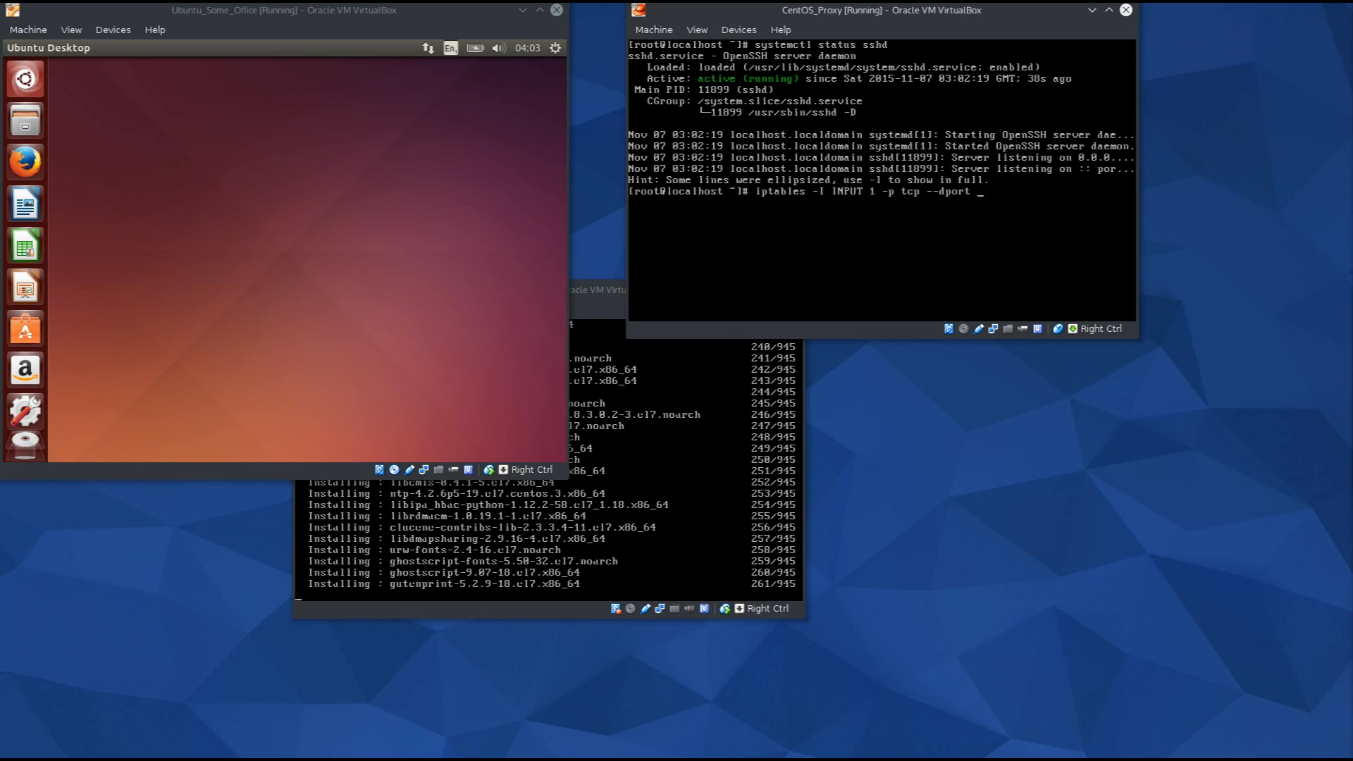
pyautogui.write(' 22')
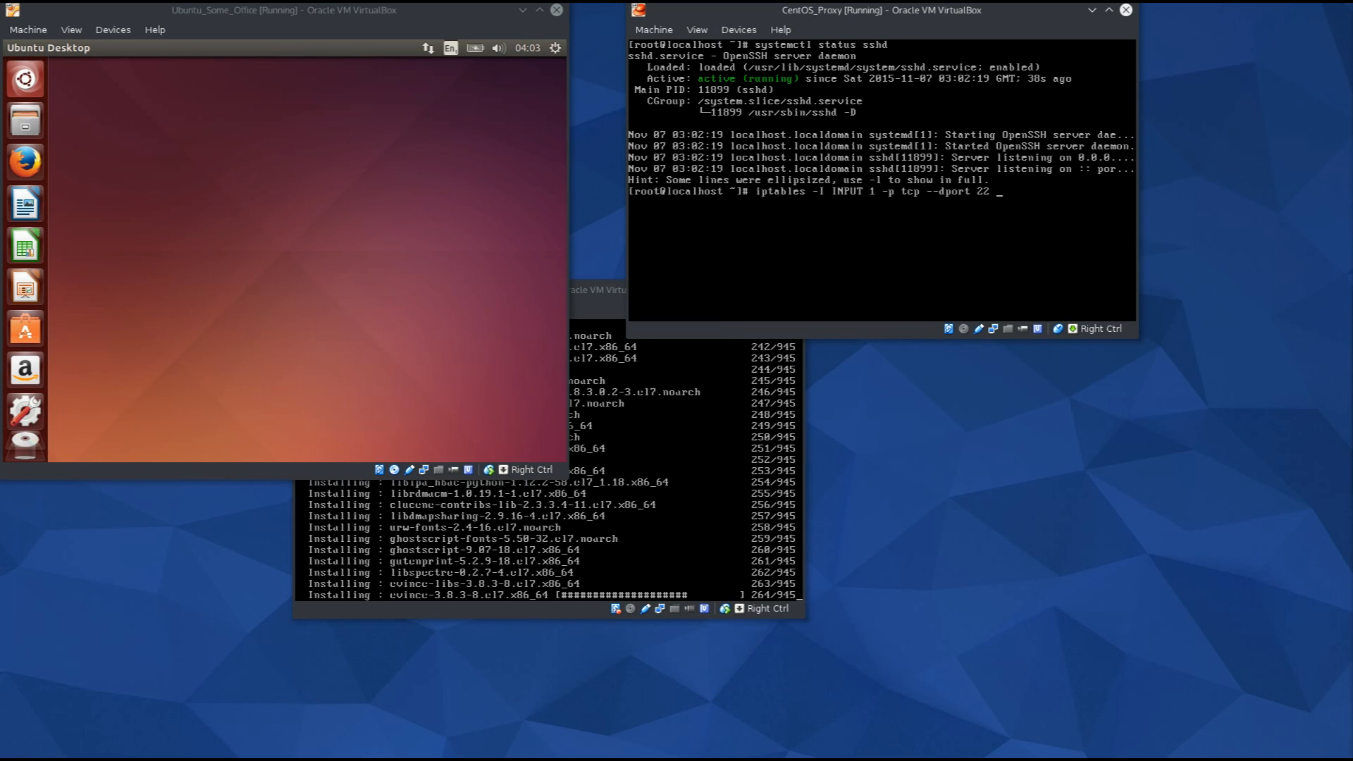
pyautogui.write('-j ACC')
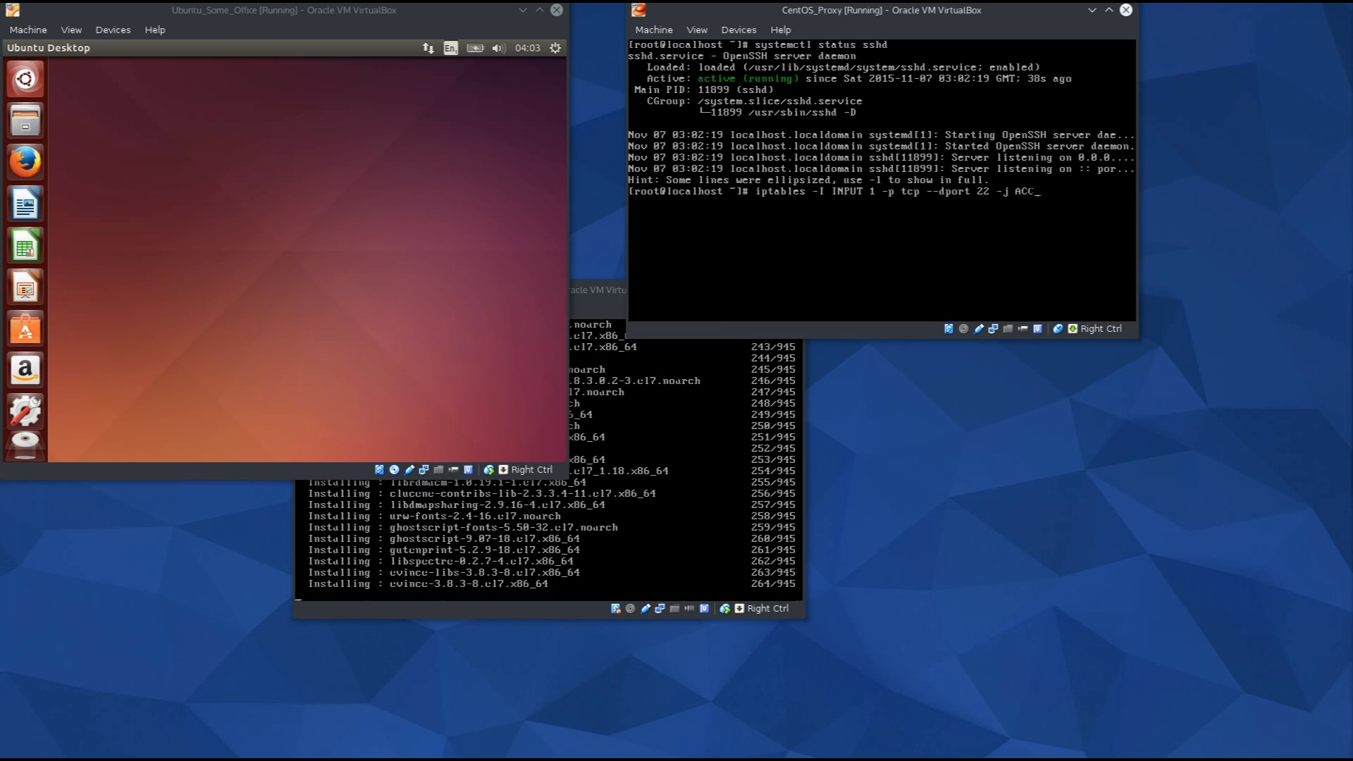
pyautogui.write('EPT')
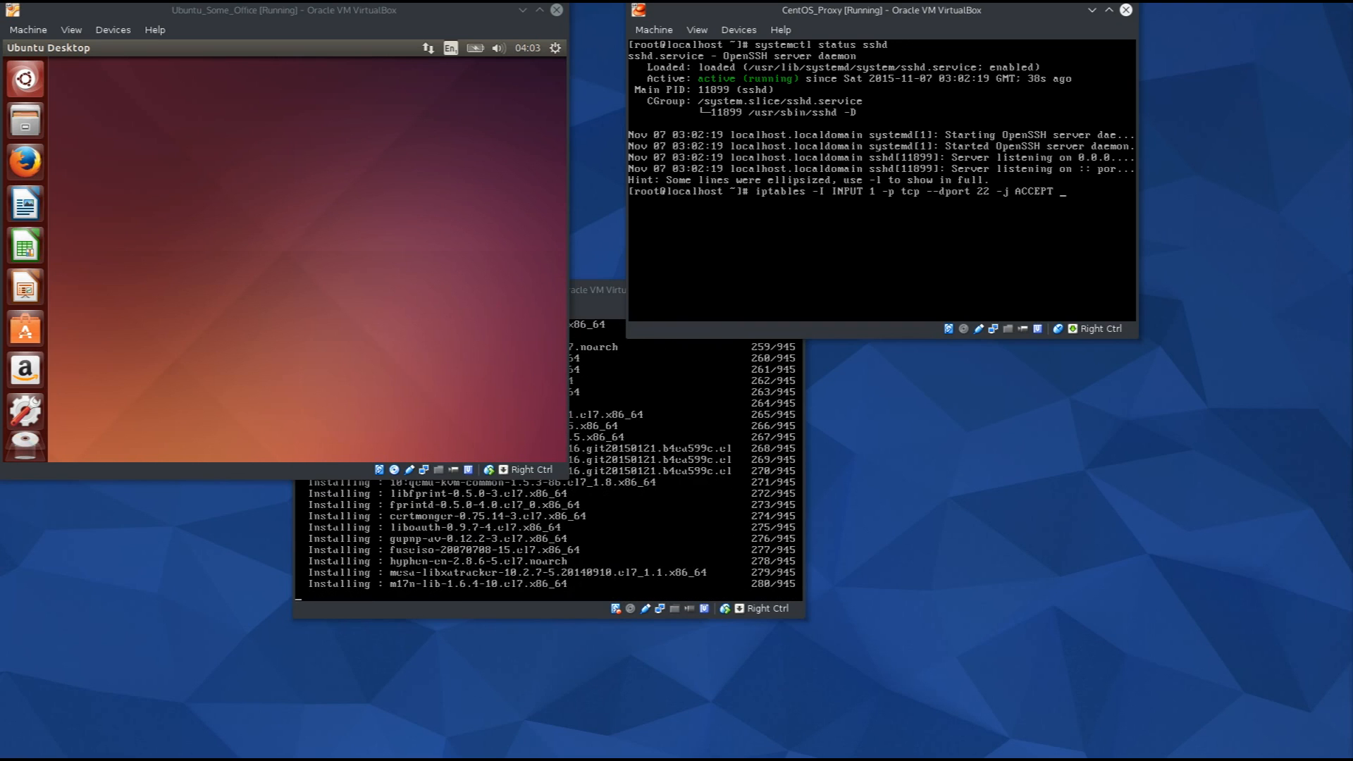
pyautogui.press('Return')
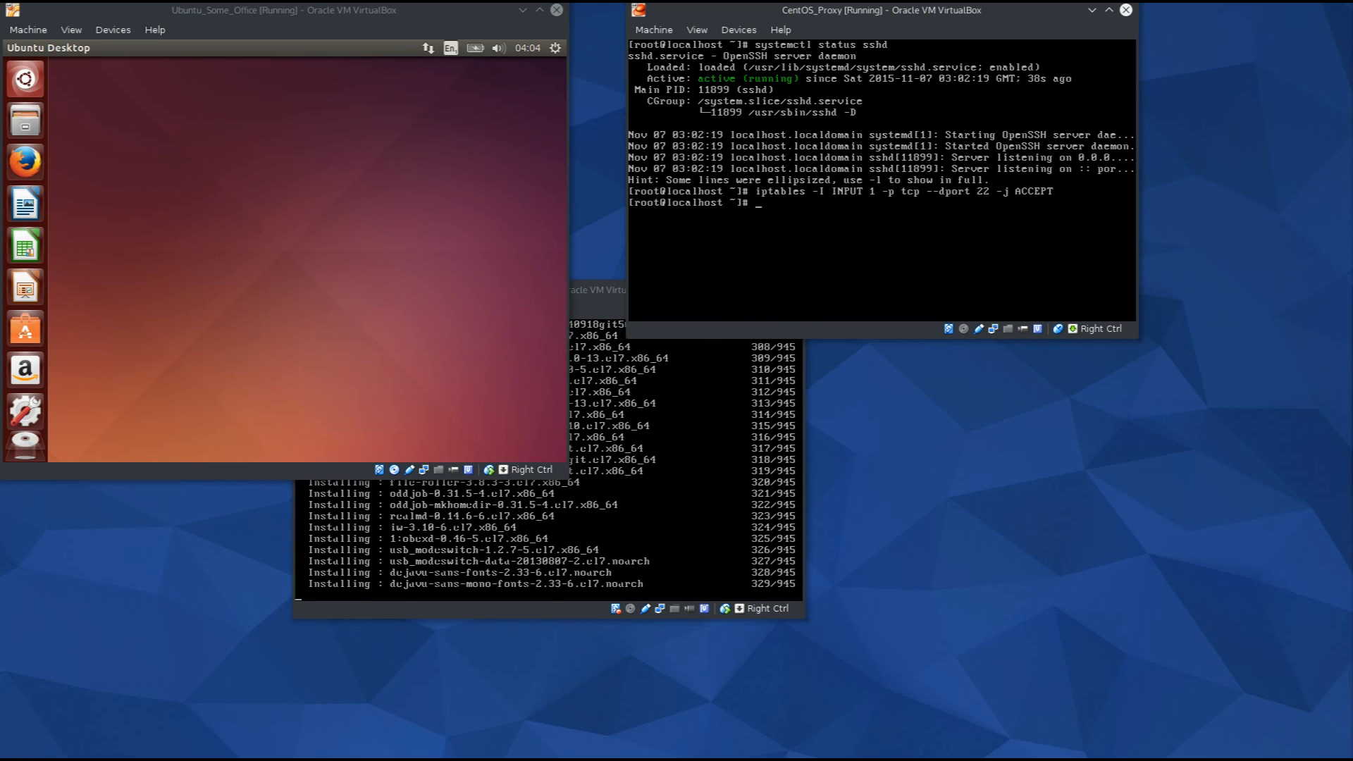
# Try ifconfig and 'ip list' on CentOS_Proxy, list ip's completions, then clear the screen.
pyautogui.write('ifconfig')
pyautogui.press('Return')
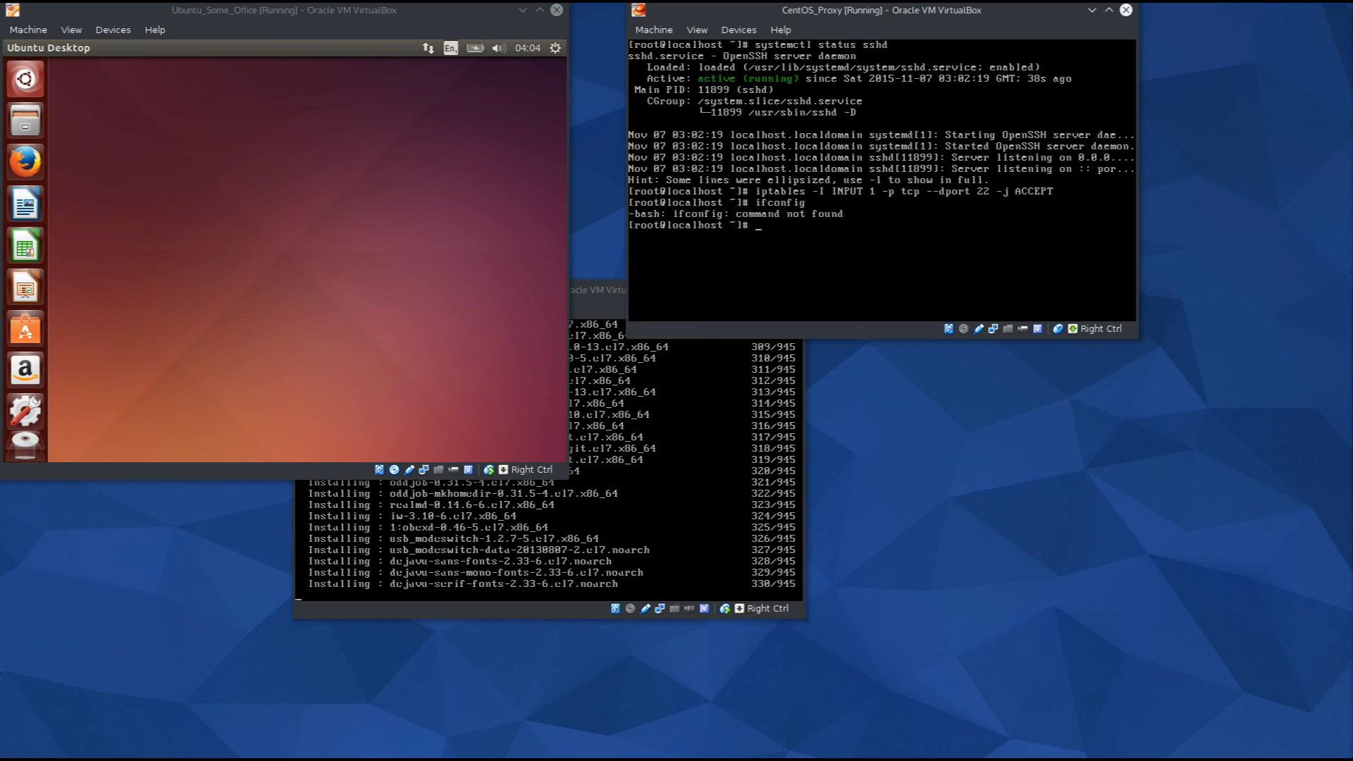
pyautogui.write('ifco')
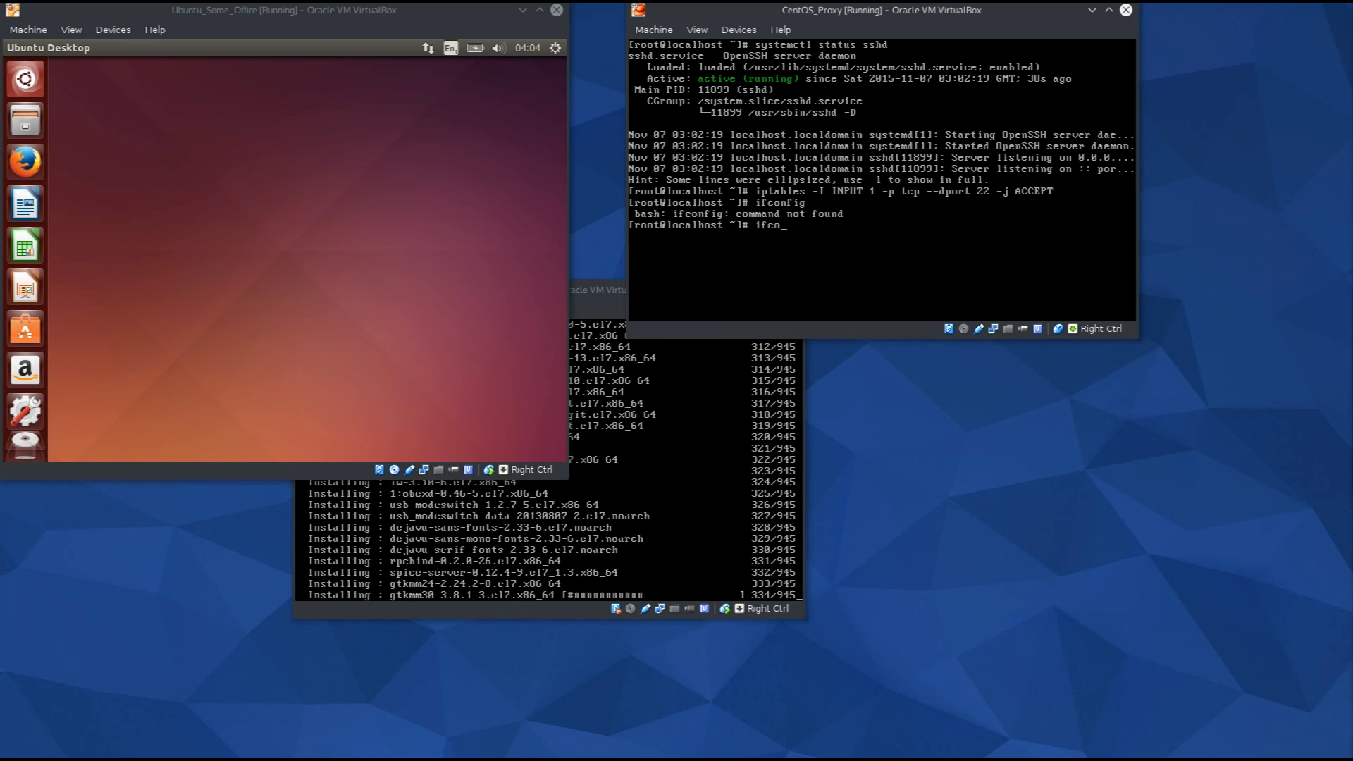
pyautogui.write('nfig')
pyautogui.press('Return')
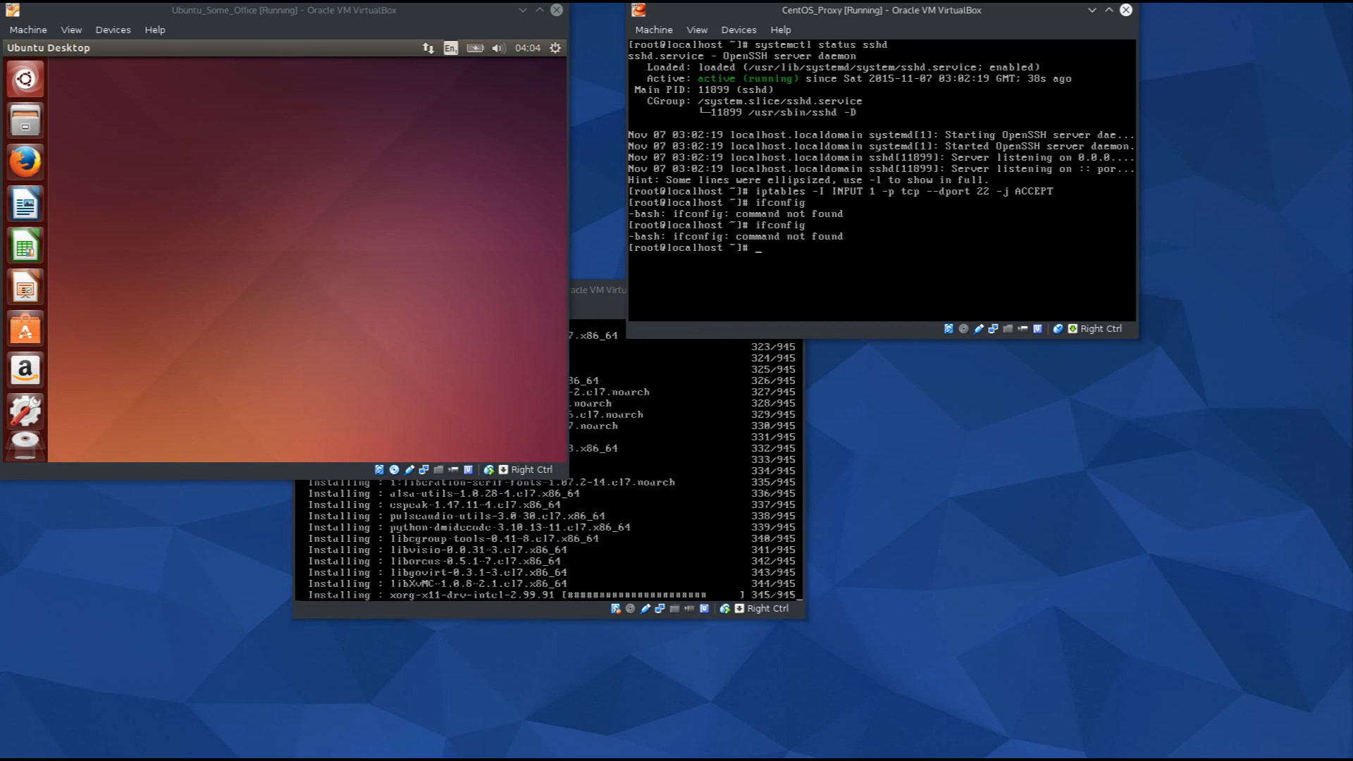
pyautogui.write('ip')
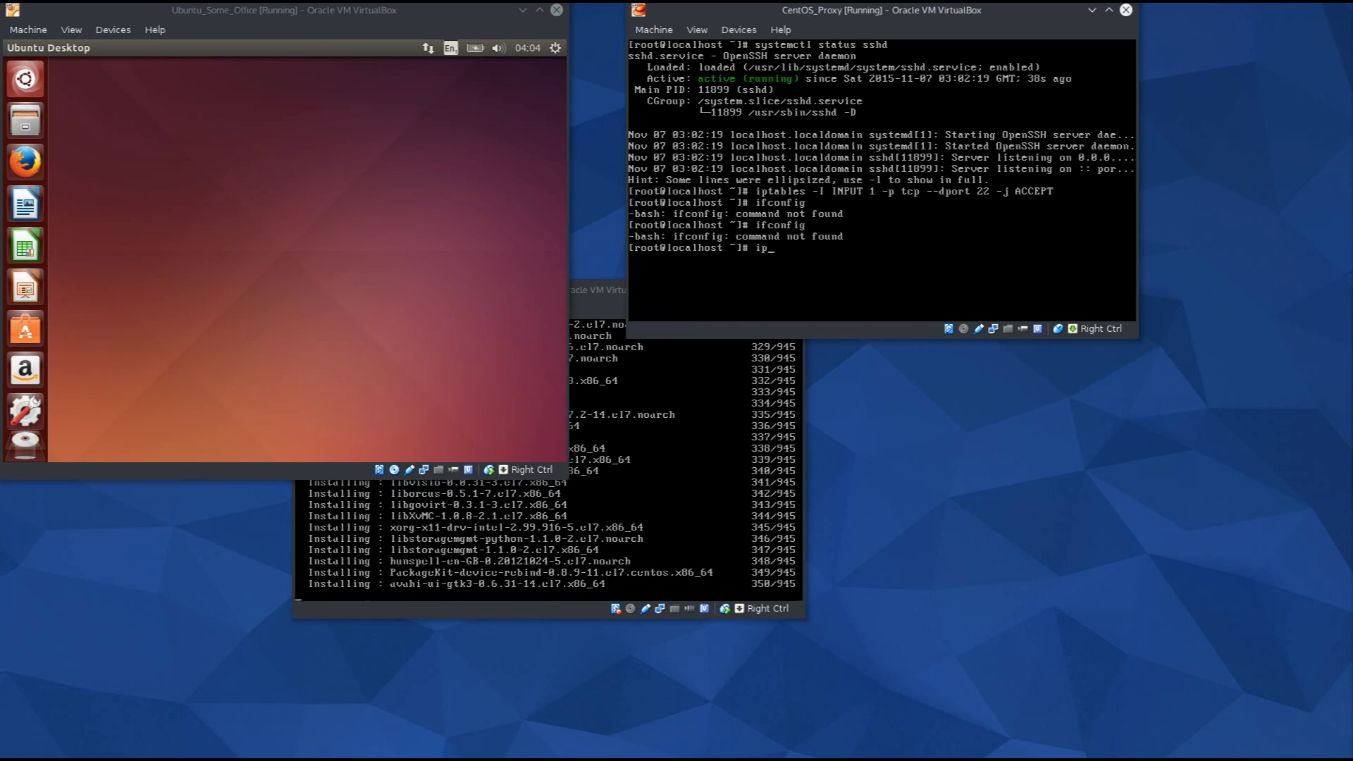
pyautogui.write(' list')
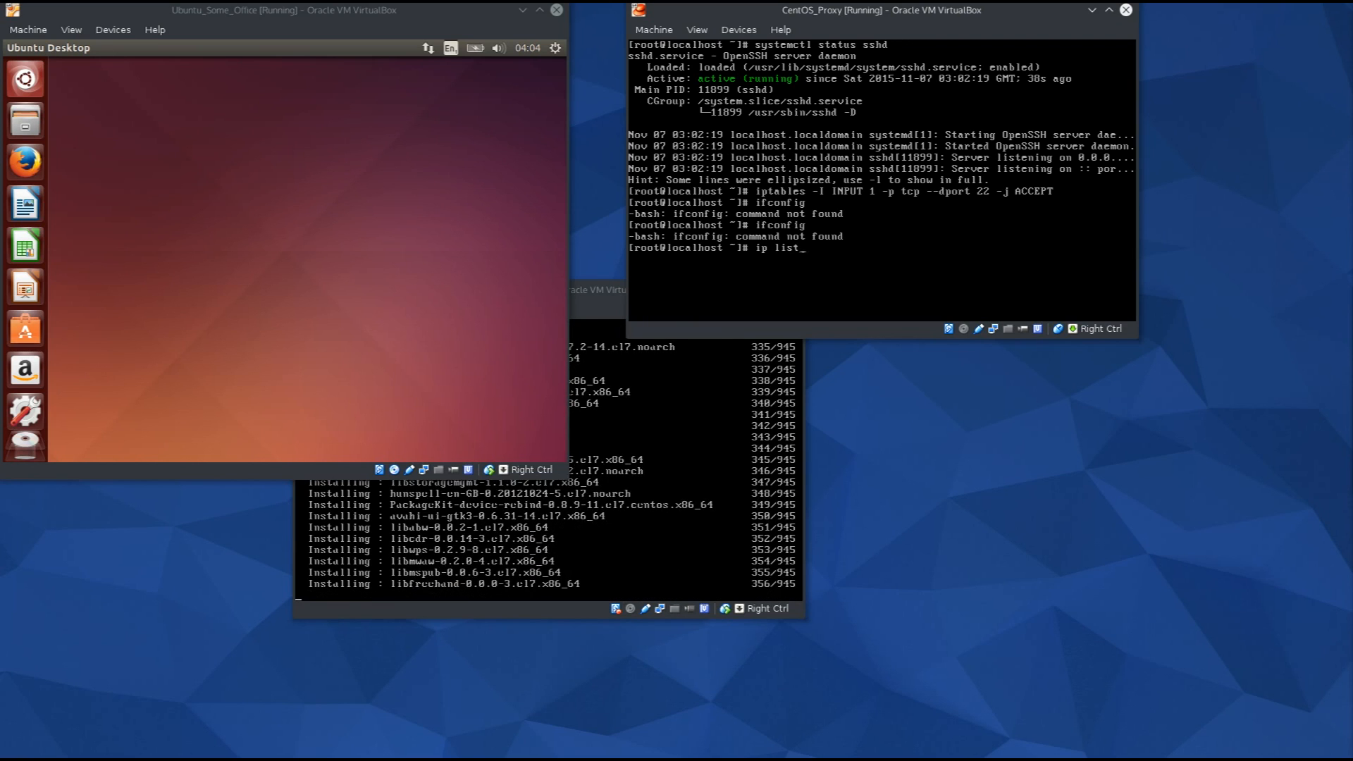
pyautogui.press('Return')
pyautogui.write('ip')
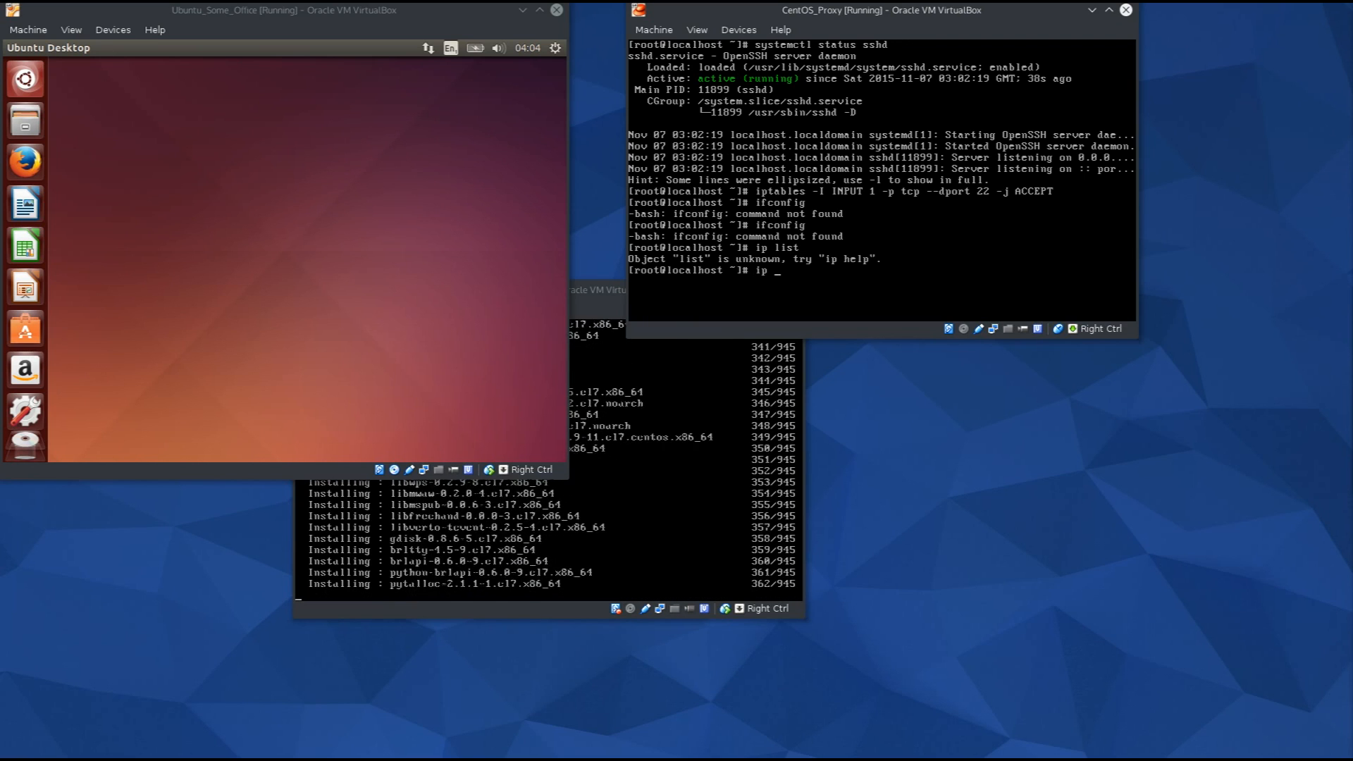
pyautogui.press('Tab')
pyautogui.press('Tab')
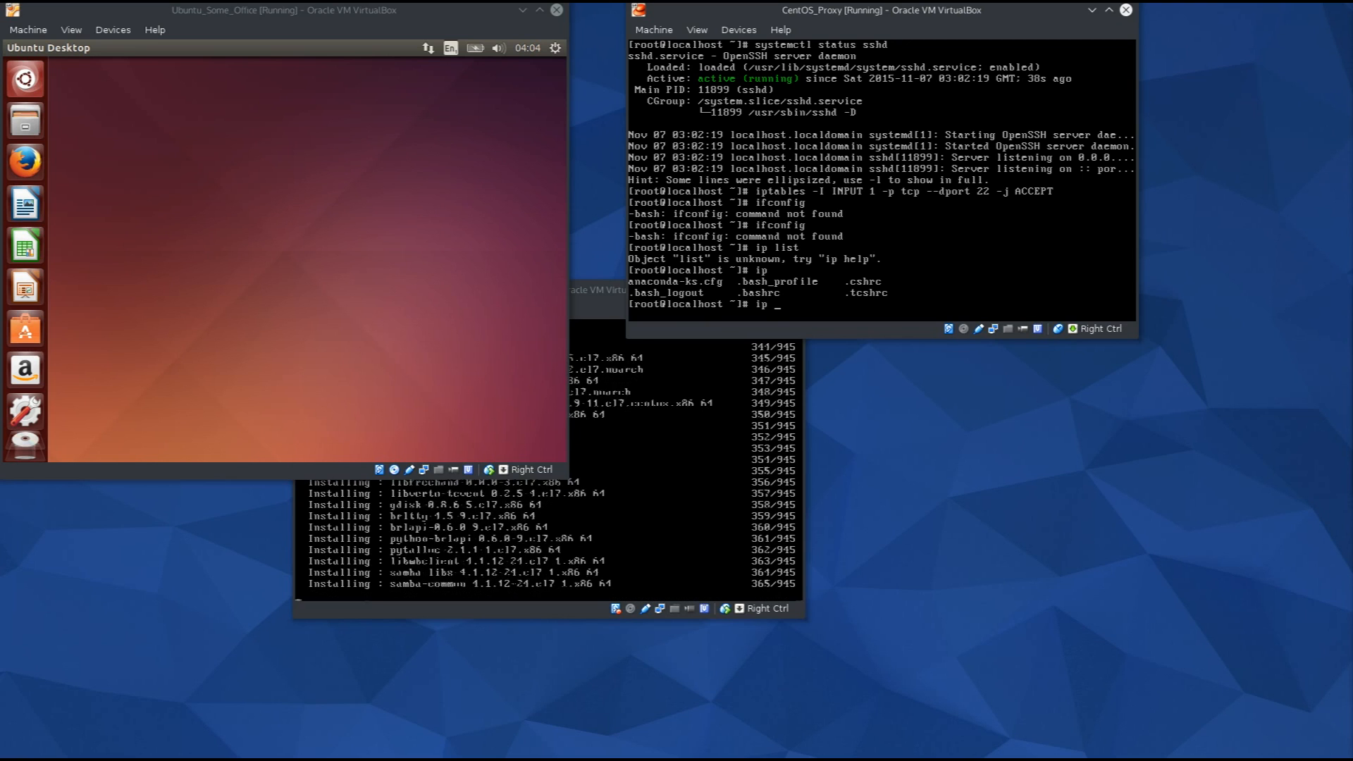
pyautogui.write('hel')
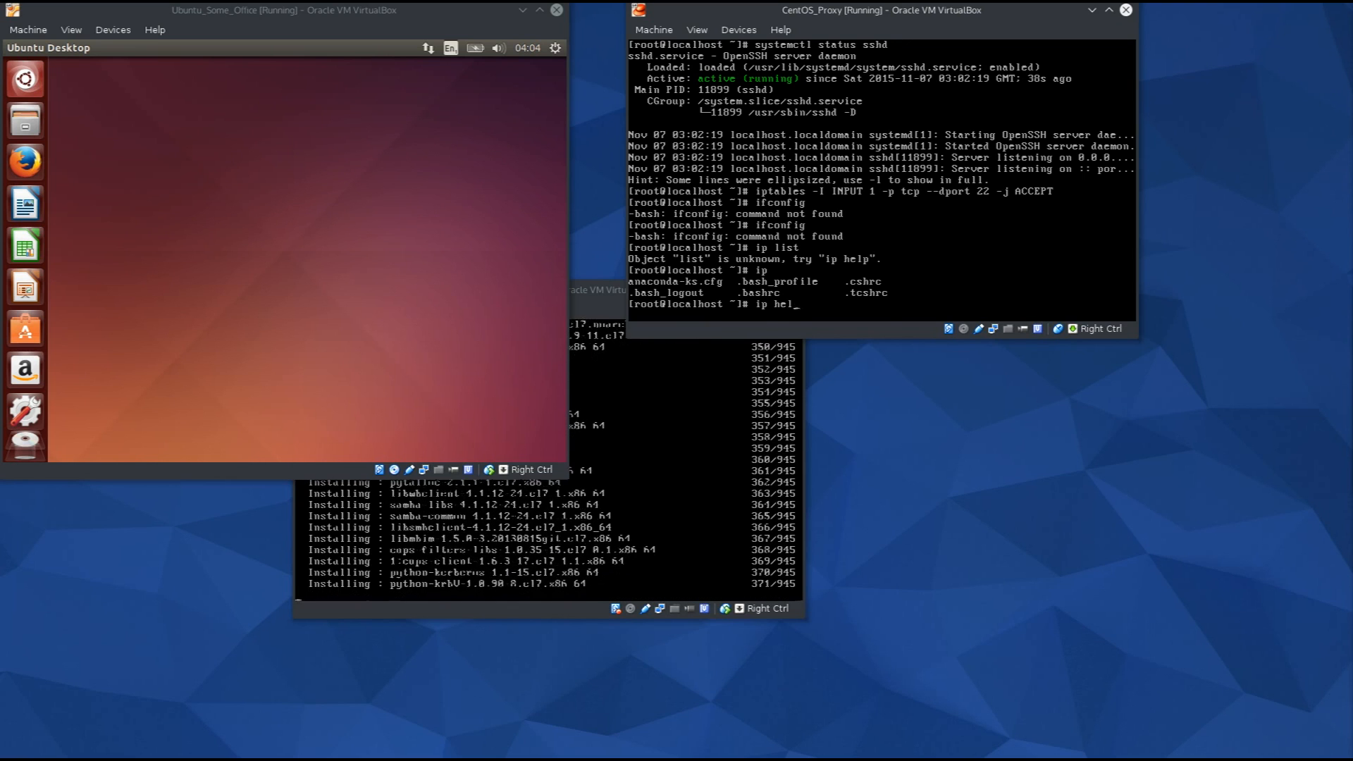
pyautogui.write('clea')
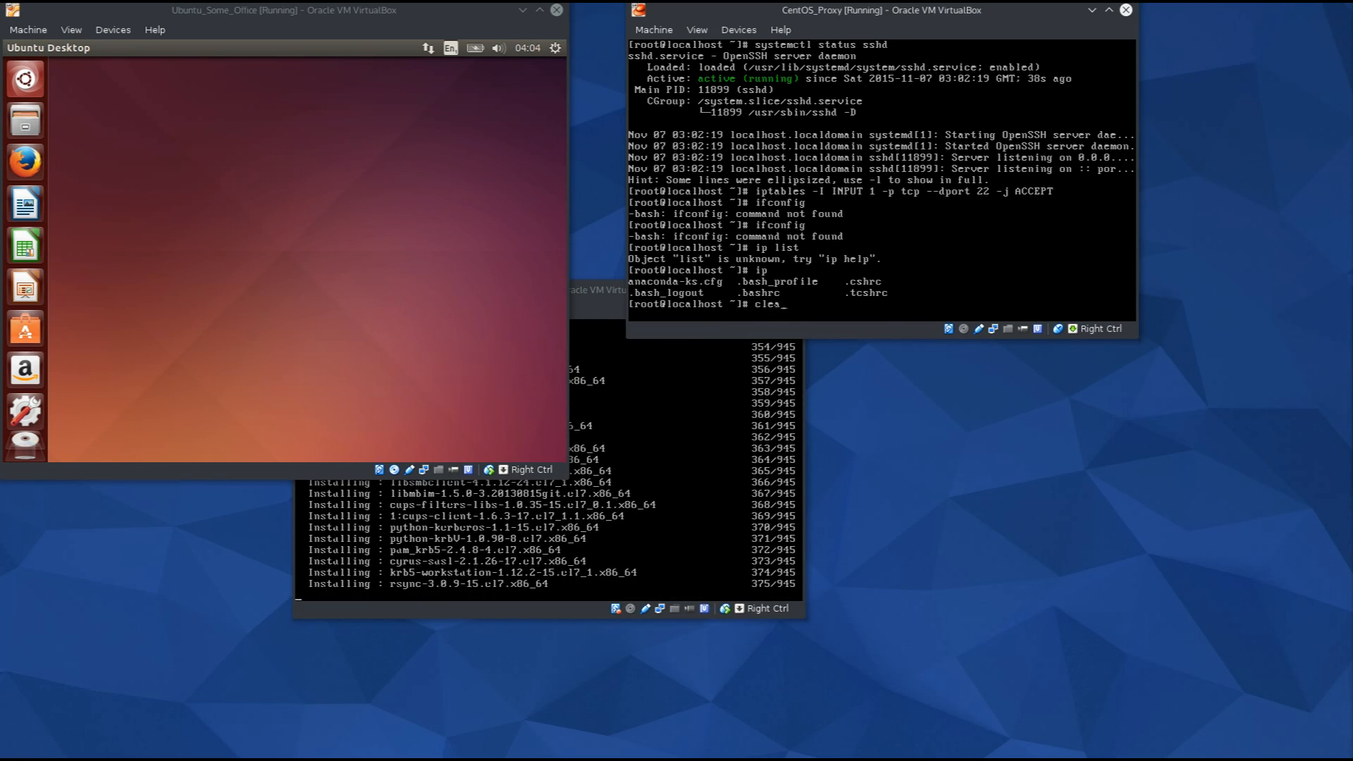
pyautogui.write('r')
pyautogui.press('Return')
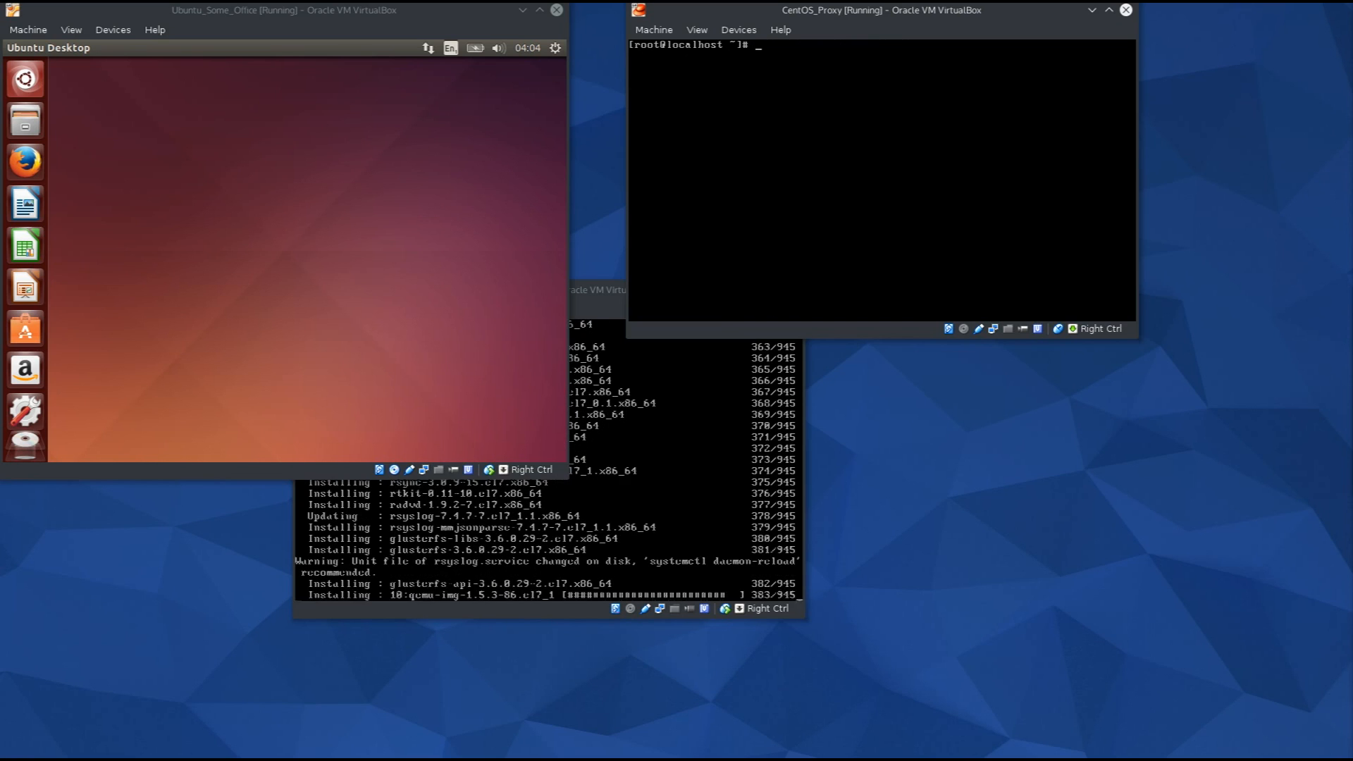
# Check 'ip --help', then run 'ip link' to list the lo and enp0s3 interfaces.
pyautogui.write('ifconfig')
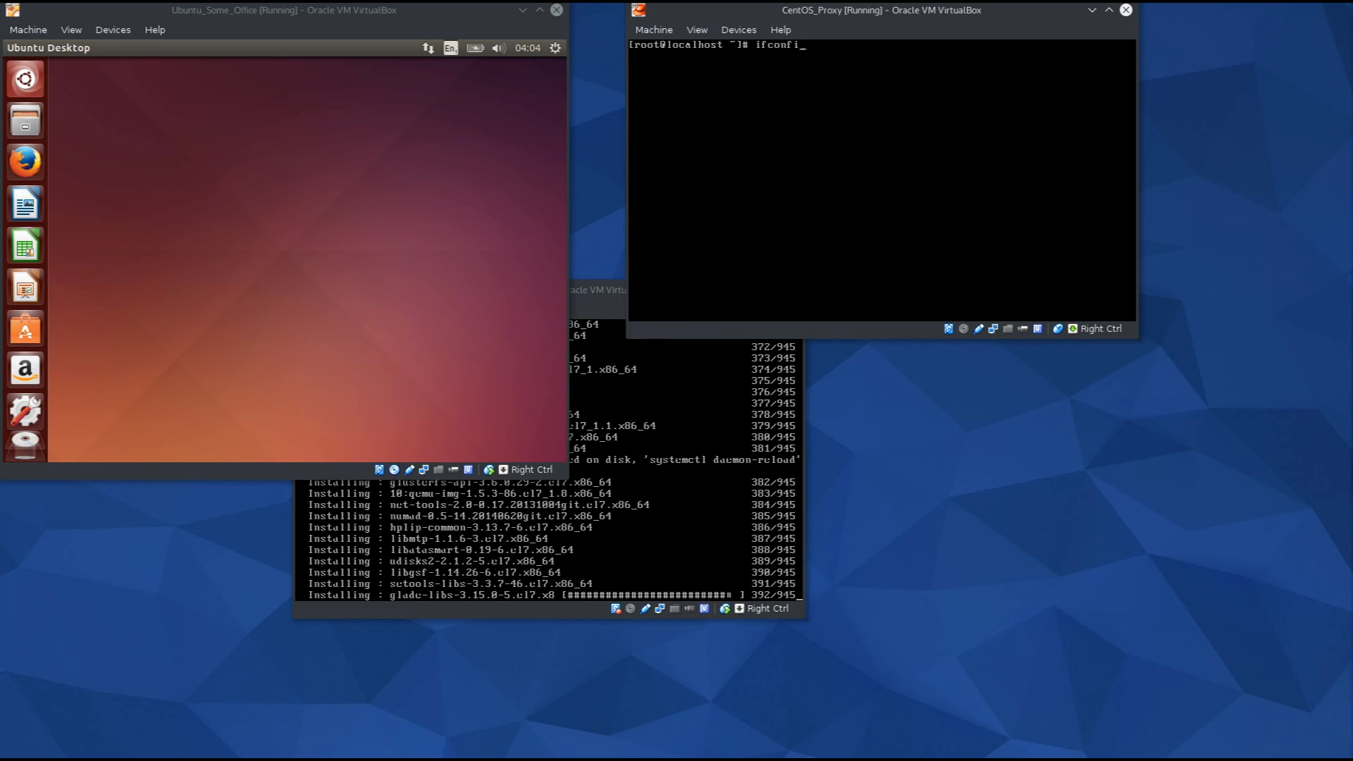
pyautogui.press('Return')
pyautogui.write('ip --help')
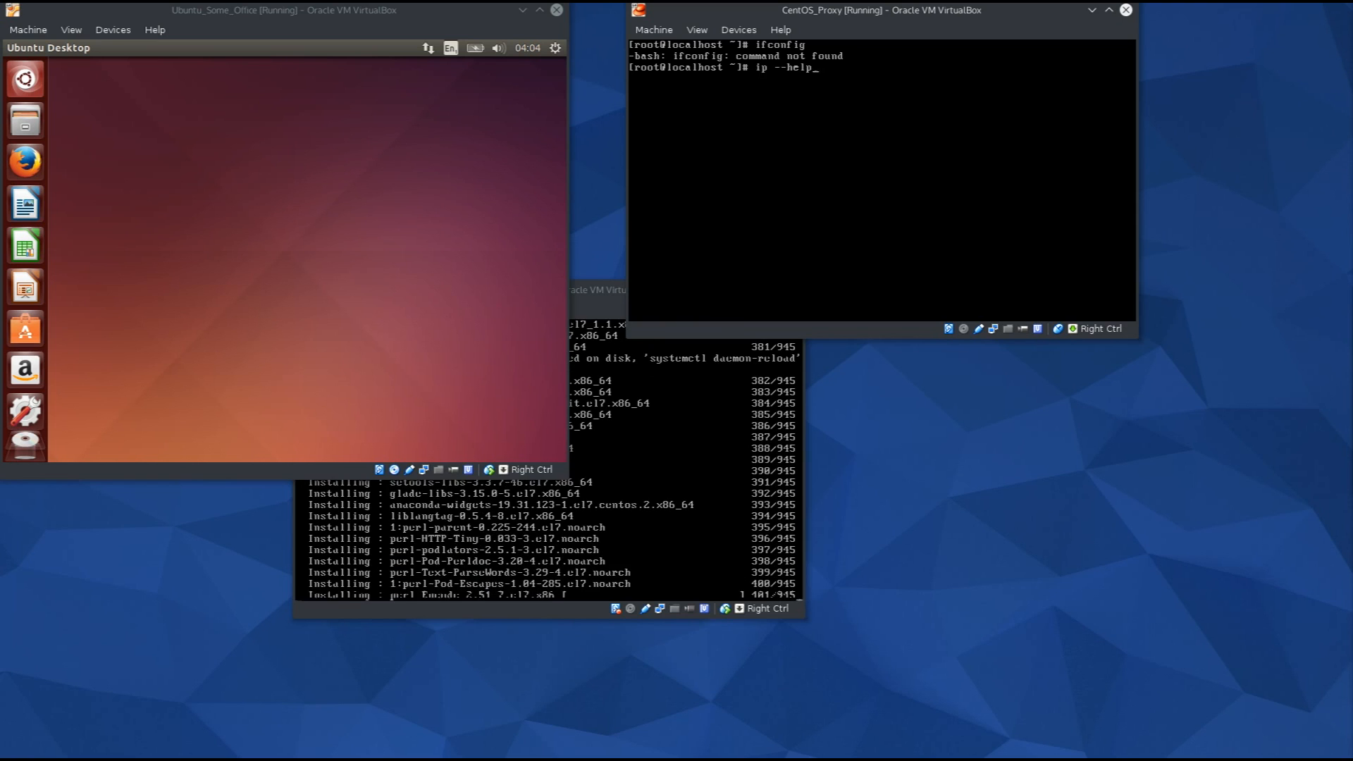
pyautogui.press('Return')
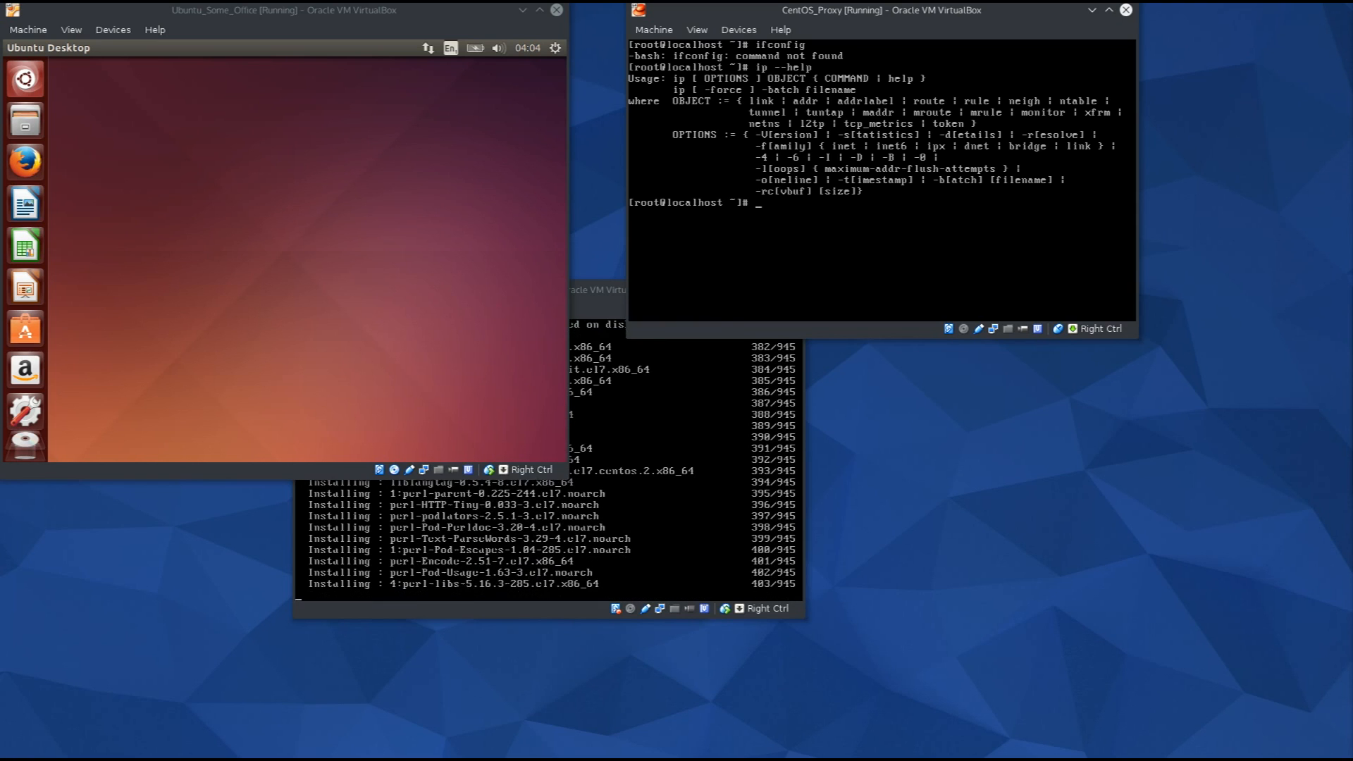
pyautogui.write('ip')
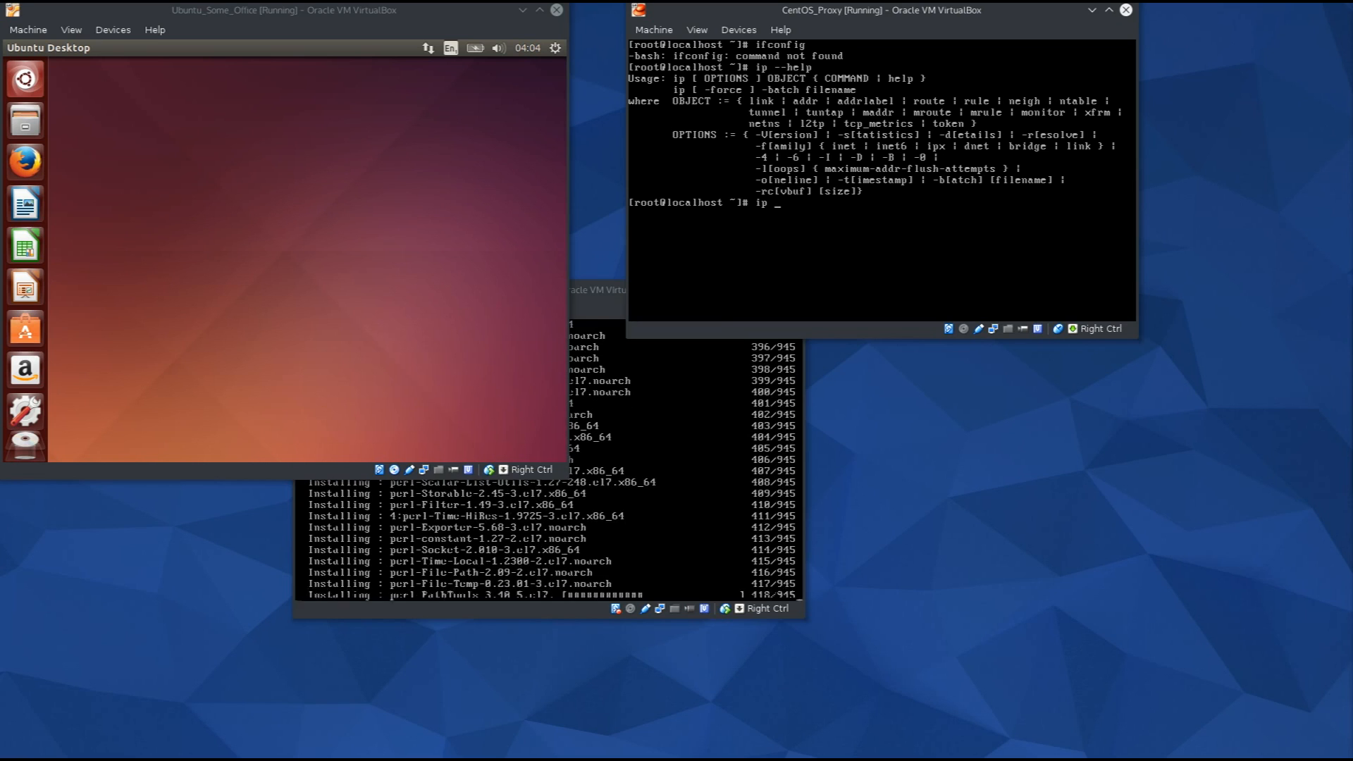
pyautogui.write(' link')
pyautogui.press('Return')
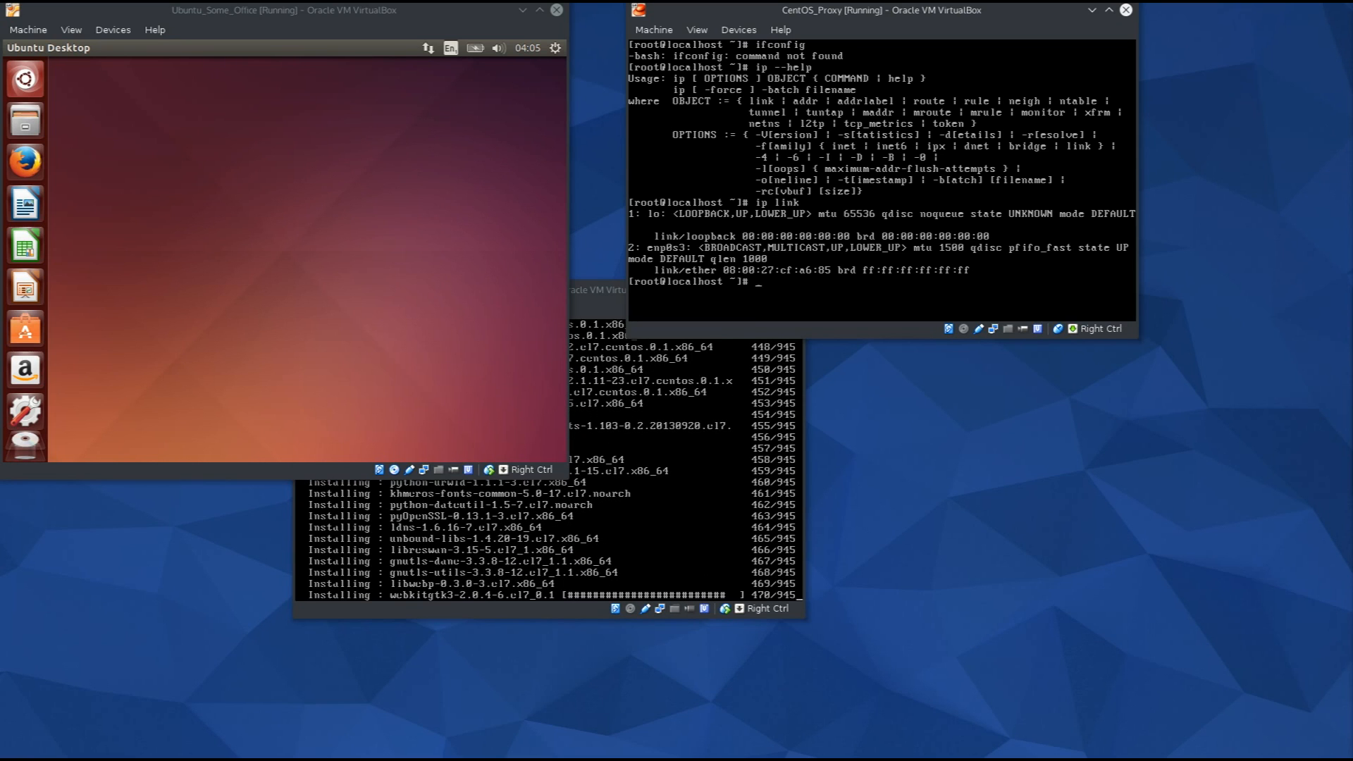
# Edit the recalled command into 'ip addr' to show CentOS_Proxy's address 192.168.1.4.
pyautogui.press('Up')
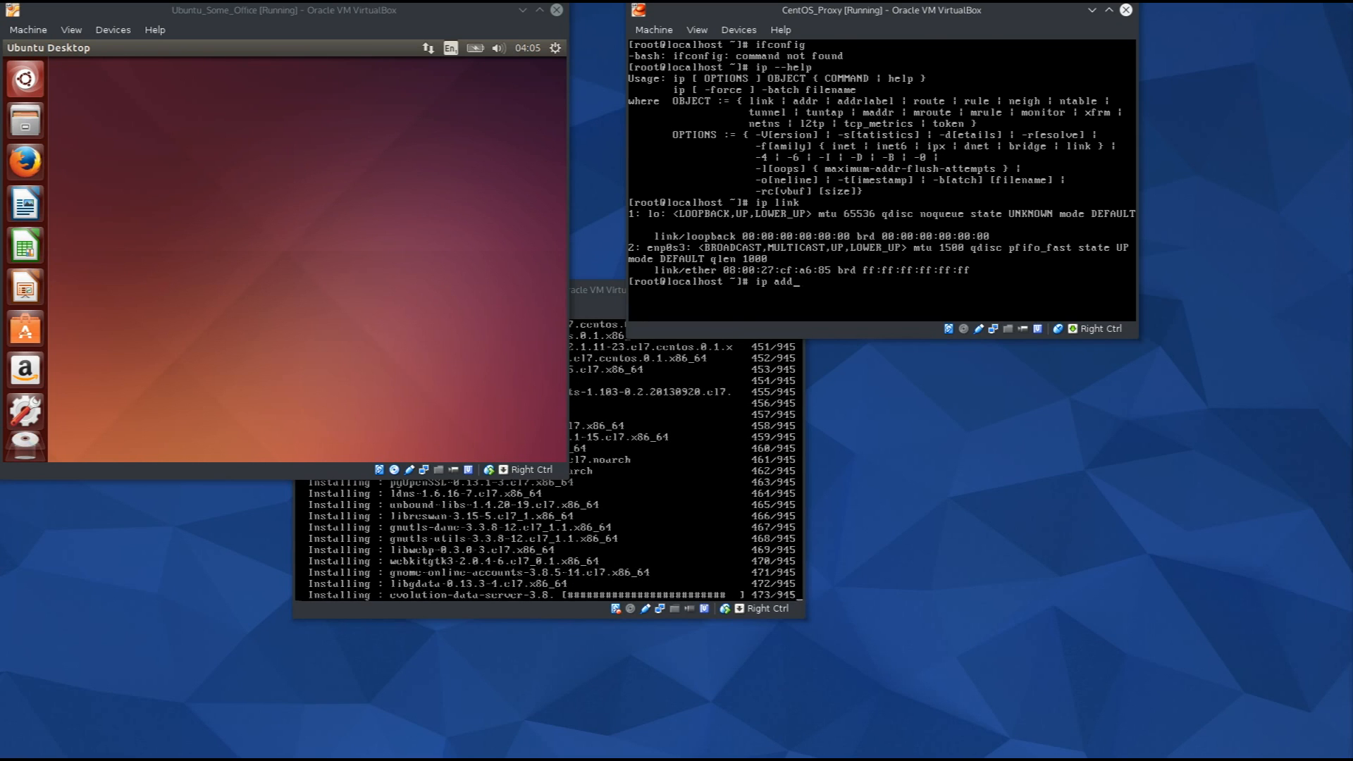
pyautogui.write('r')
pyautogui.press('Return')
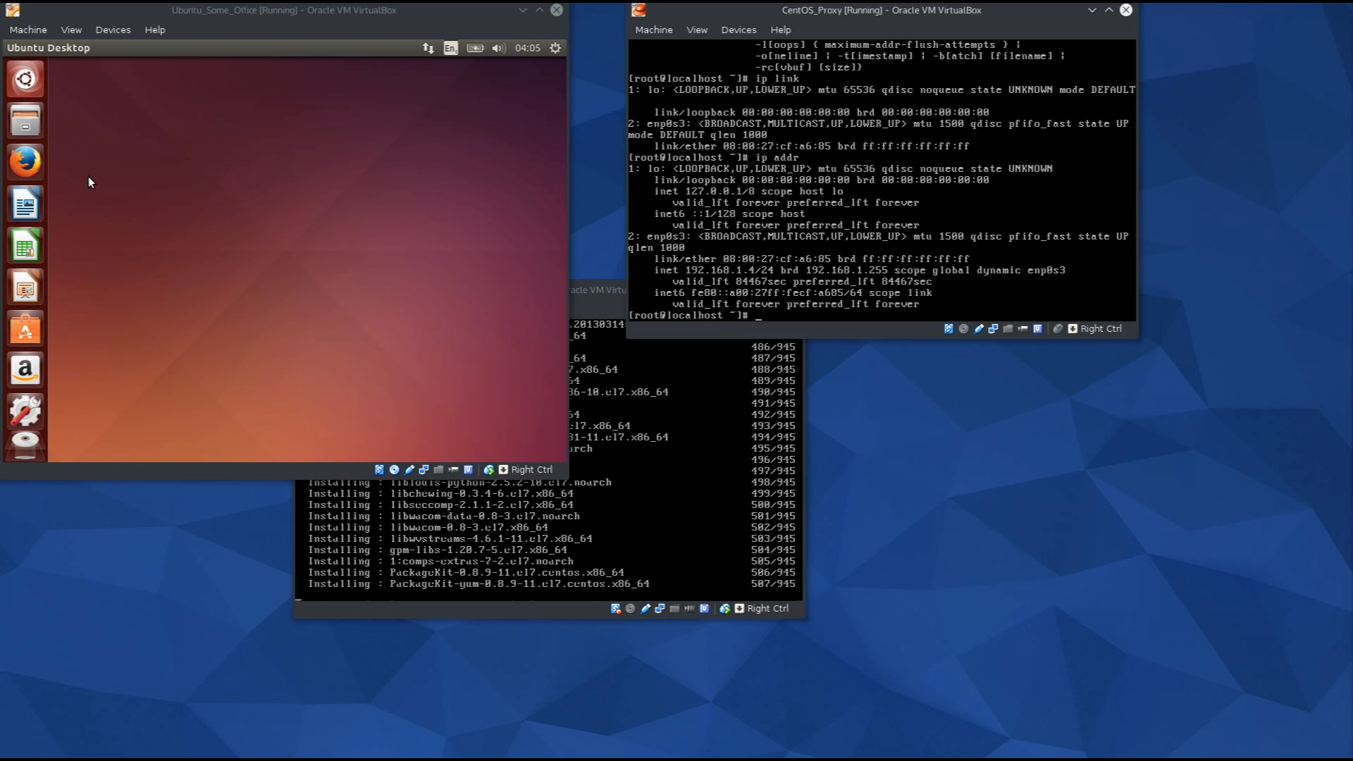
# Launch Terminal in the Ubuntu VM via a 'ter' Dash search and move CentOS_Admin lower right.
pyautogui.click(564, 529)
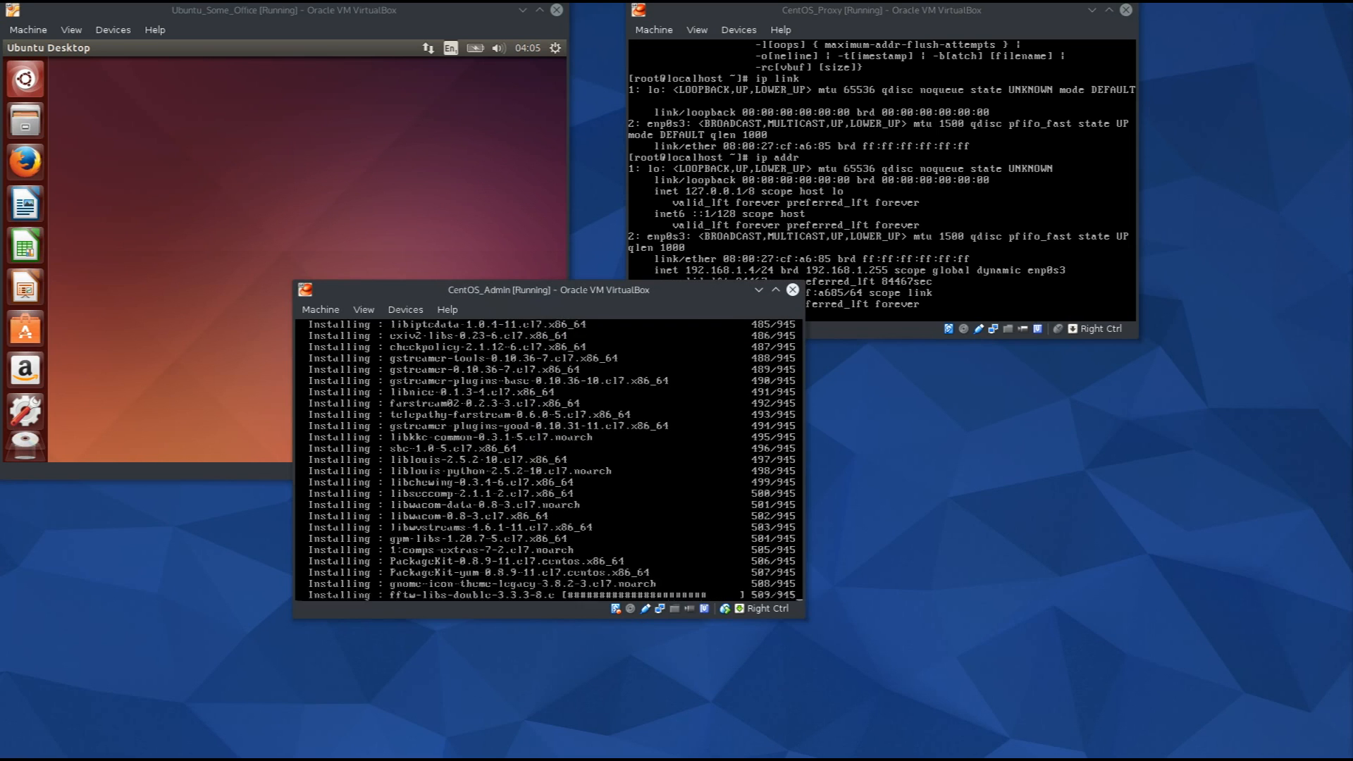
pyautogui.click(367, 170)
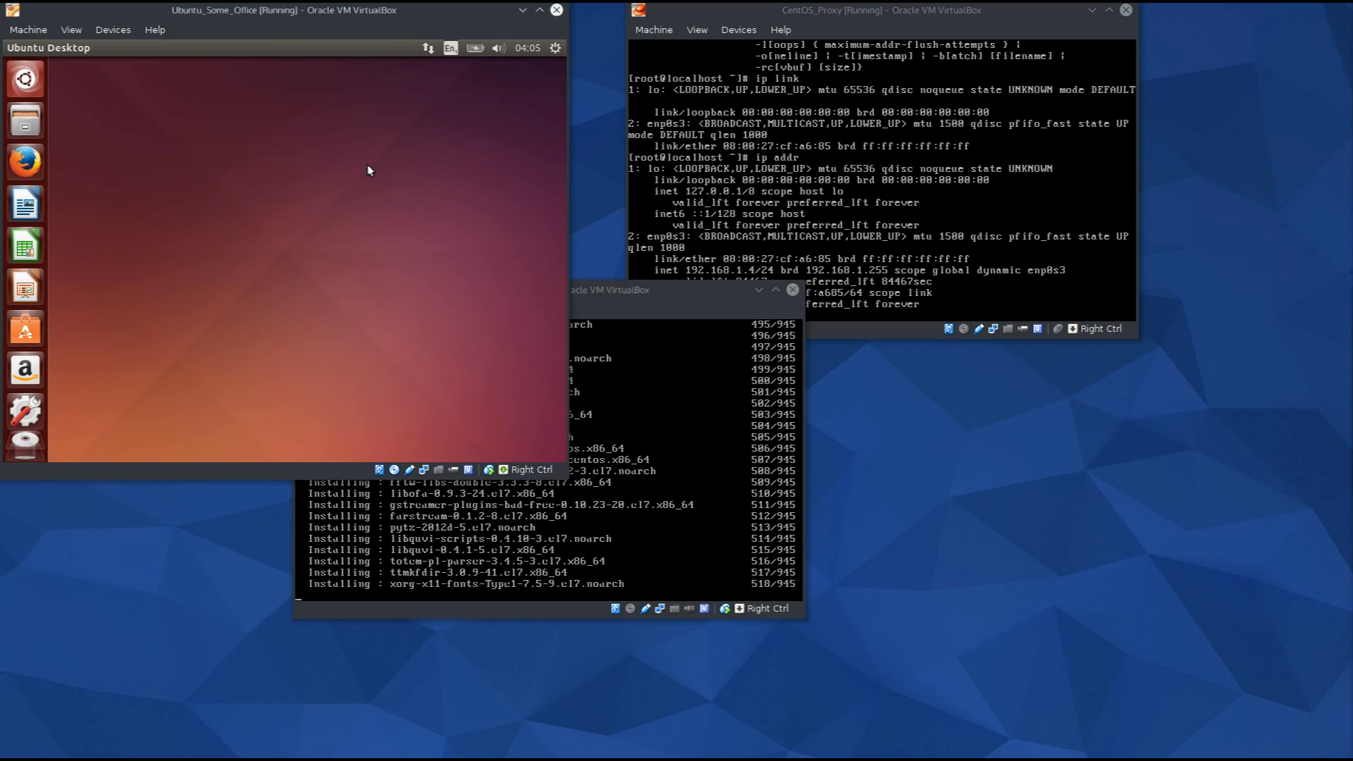
pyautogui.click(27, 80)
pyautogui.write('tesr')
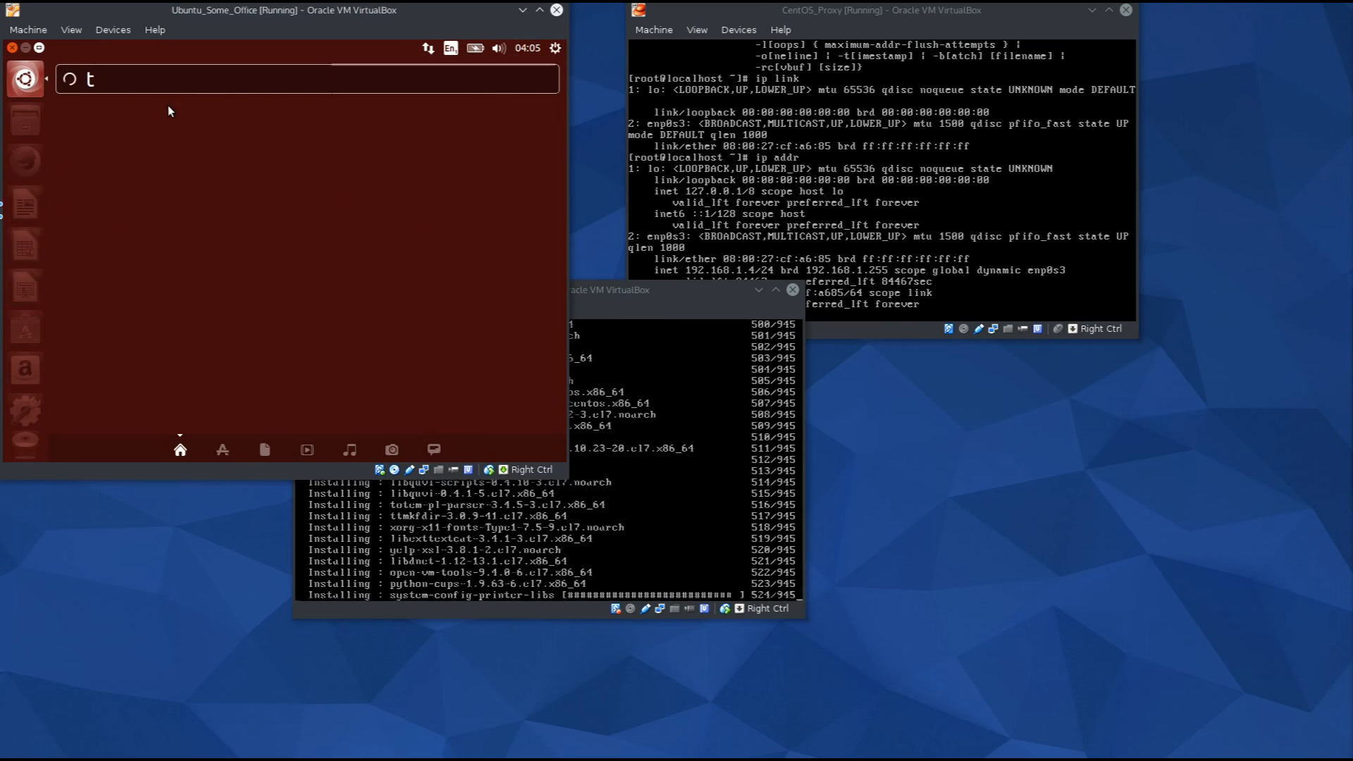
pyautogui.press('BackSpace')
pyautogui.press('BackSpace')
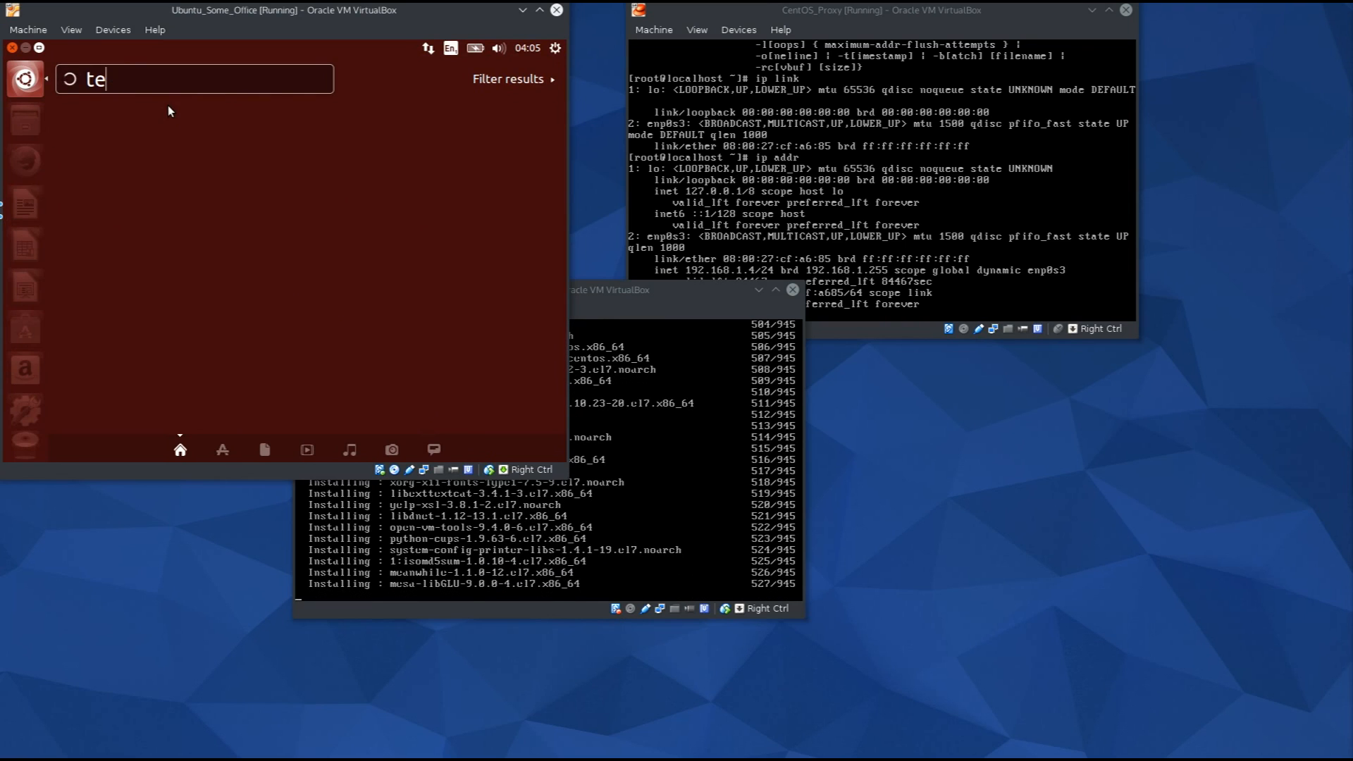
pyautogui.write('rni')
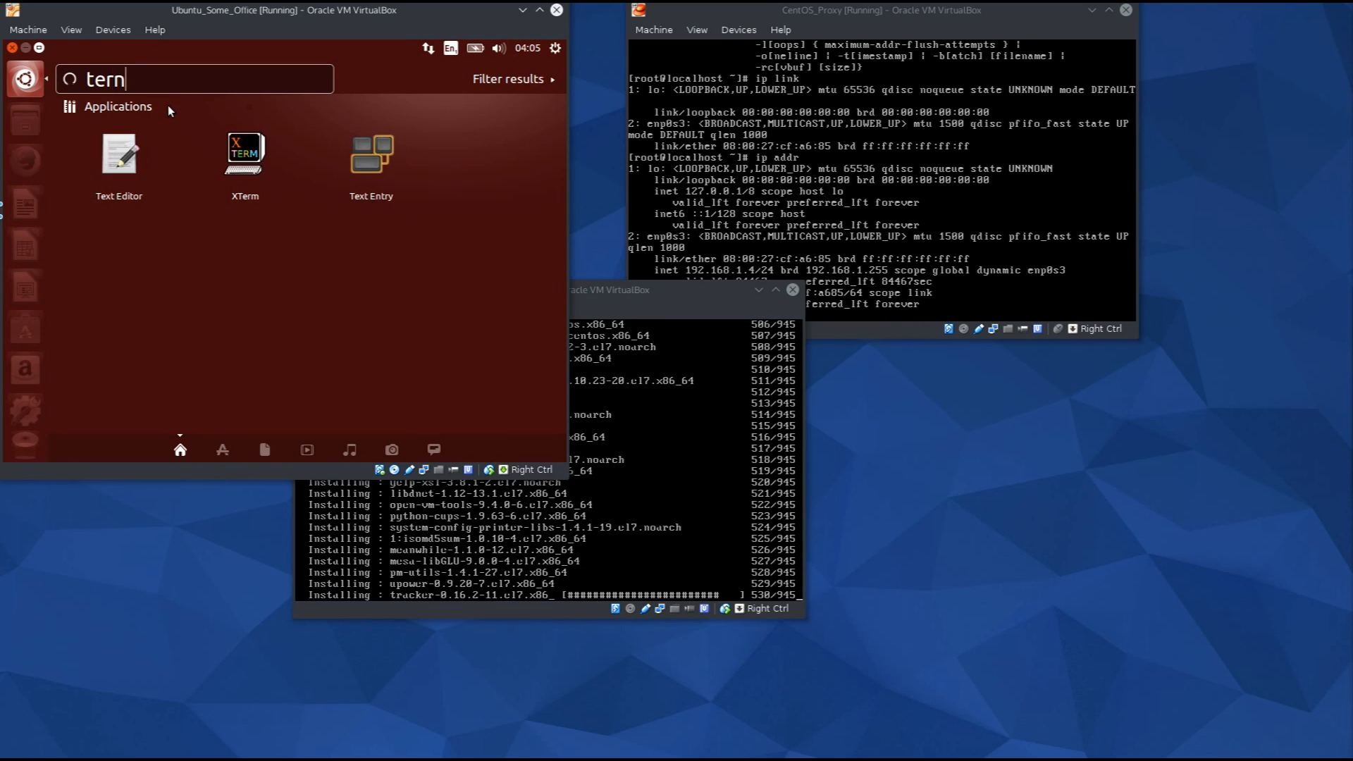
pyautogui.press('BackSpace')
pyautogui.press('BackSpace')
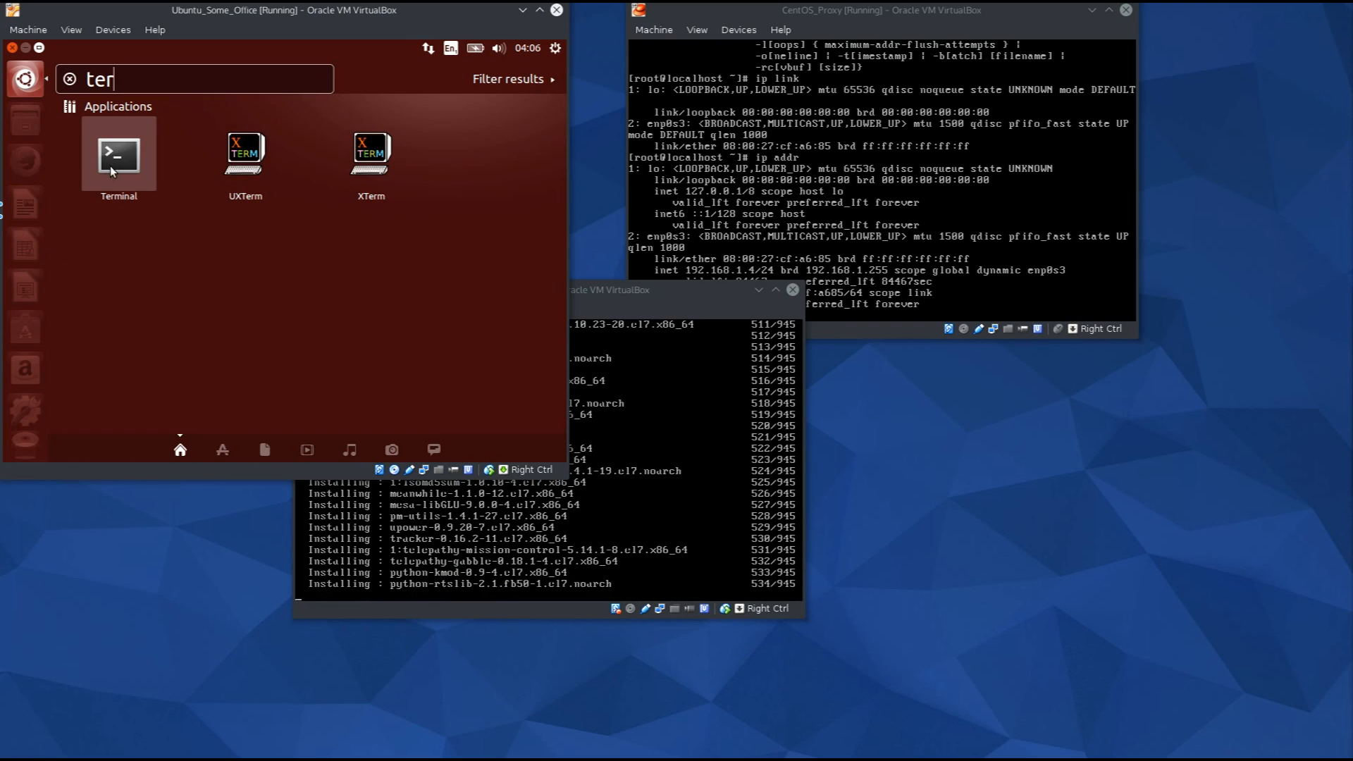
pyautogui.click(111, 167)
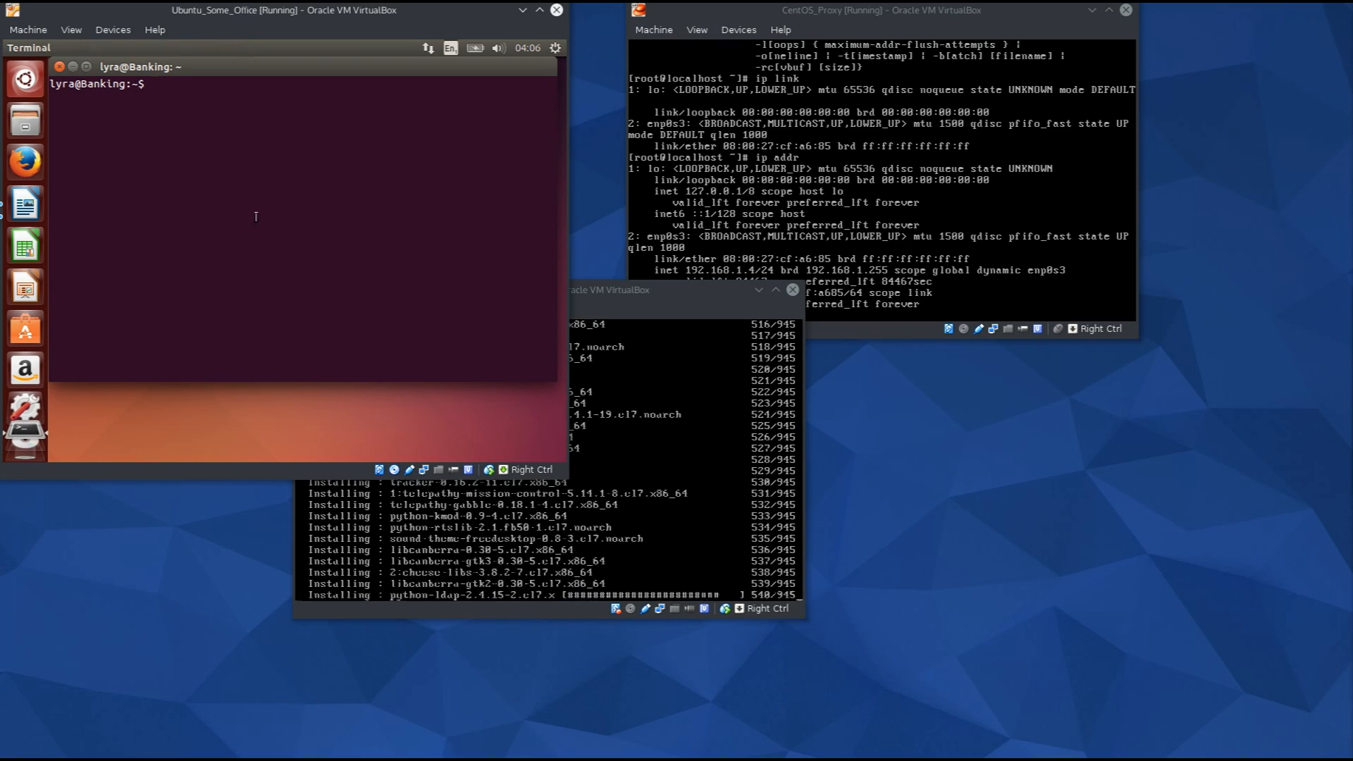
pyautogui.click(663, 302)
pyautogui.moveTo(662, 302); pyautogui.dragTo(1018, 406)
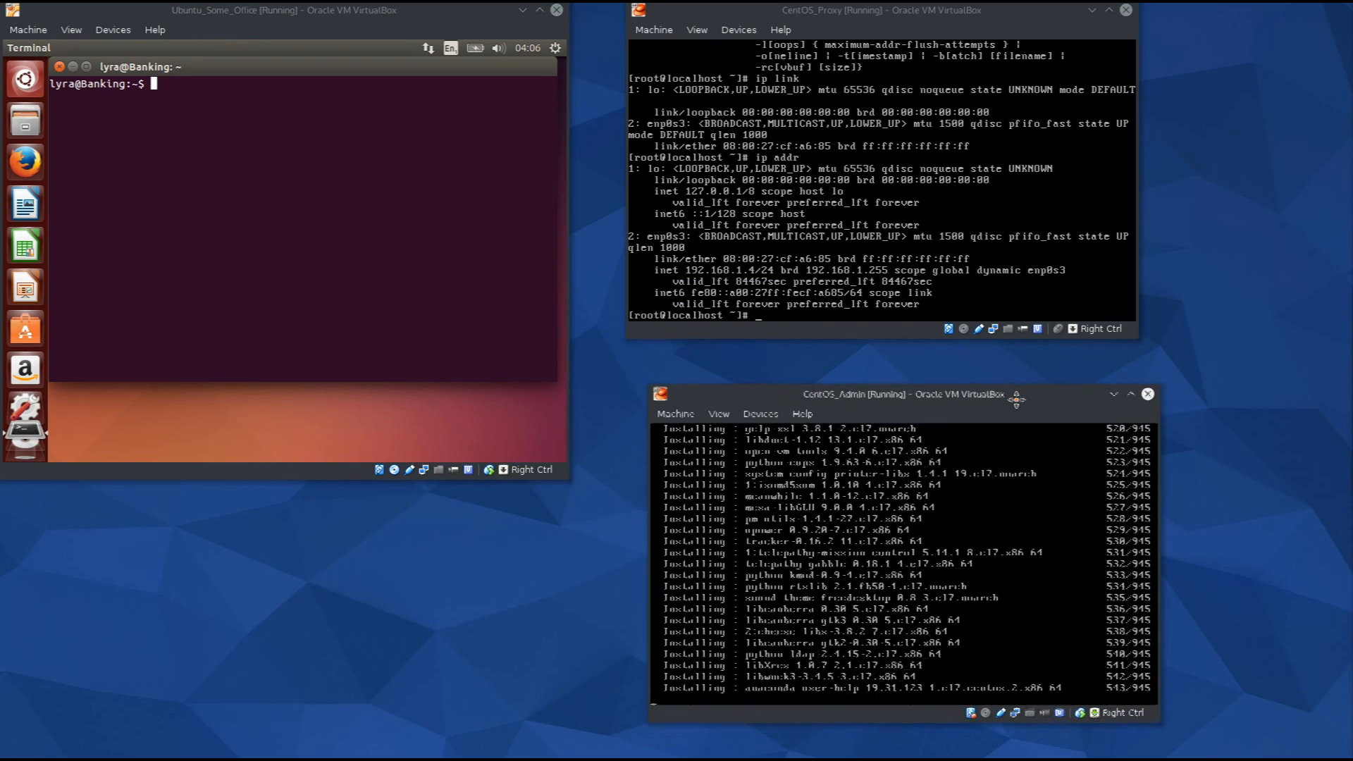
# Attempt 'sudo apt-get install openssh' in the Ubuntu terminal, entering the sudo password.
pyautogui.click(291, 184)
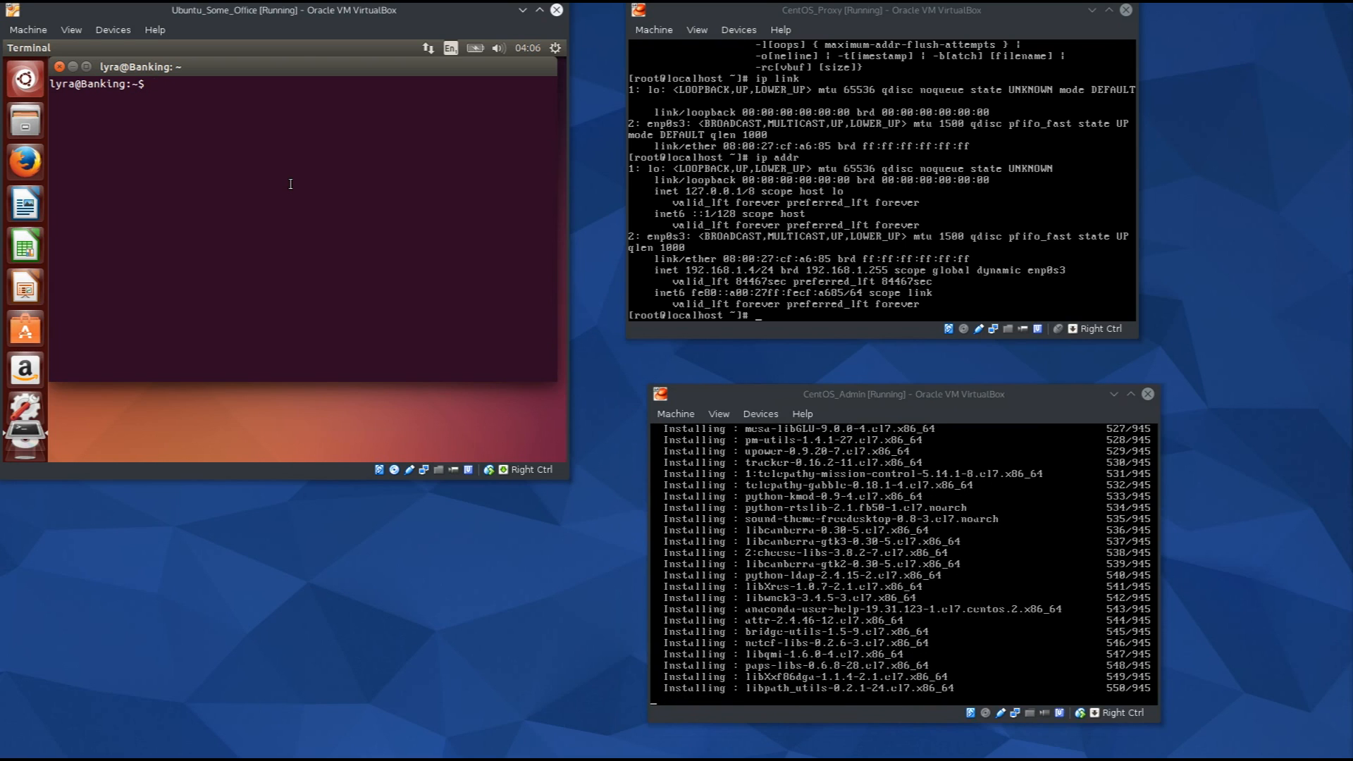
pyautogui.write('sudo apt-get ')
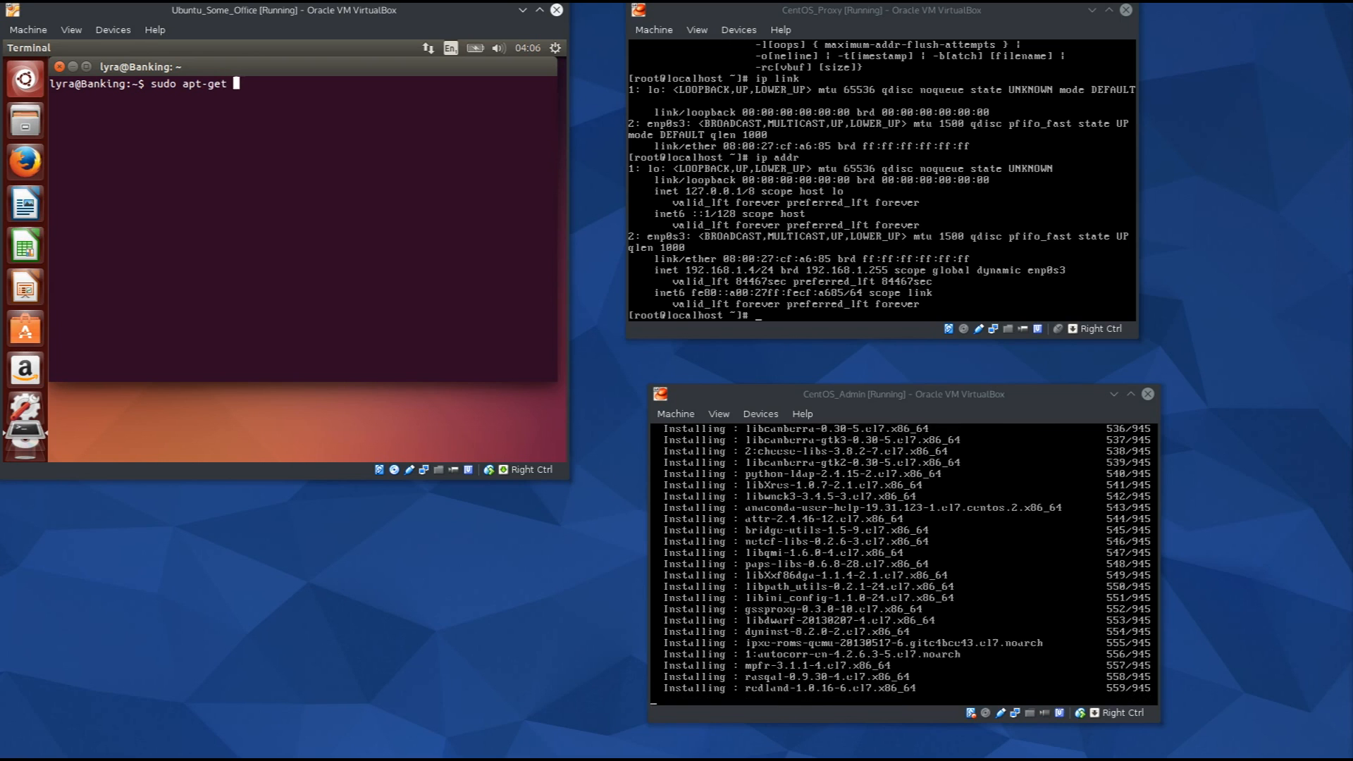
pyautogui.write('install openssh')
pyautogui.press('Return')
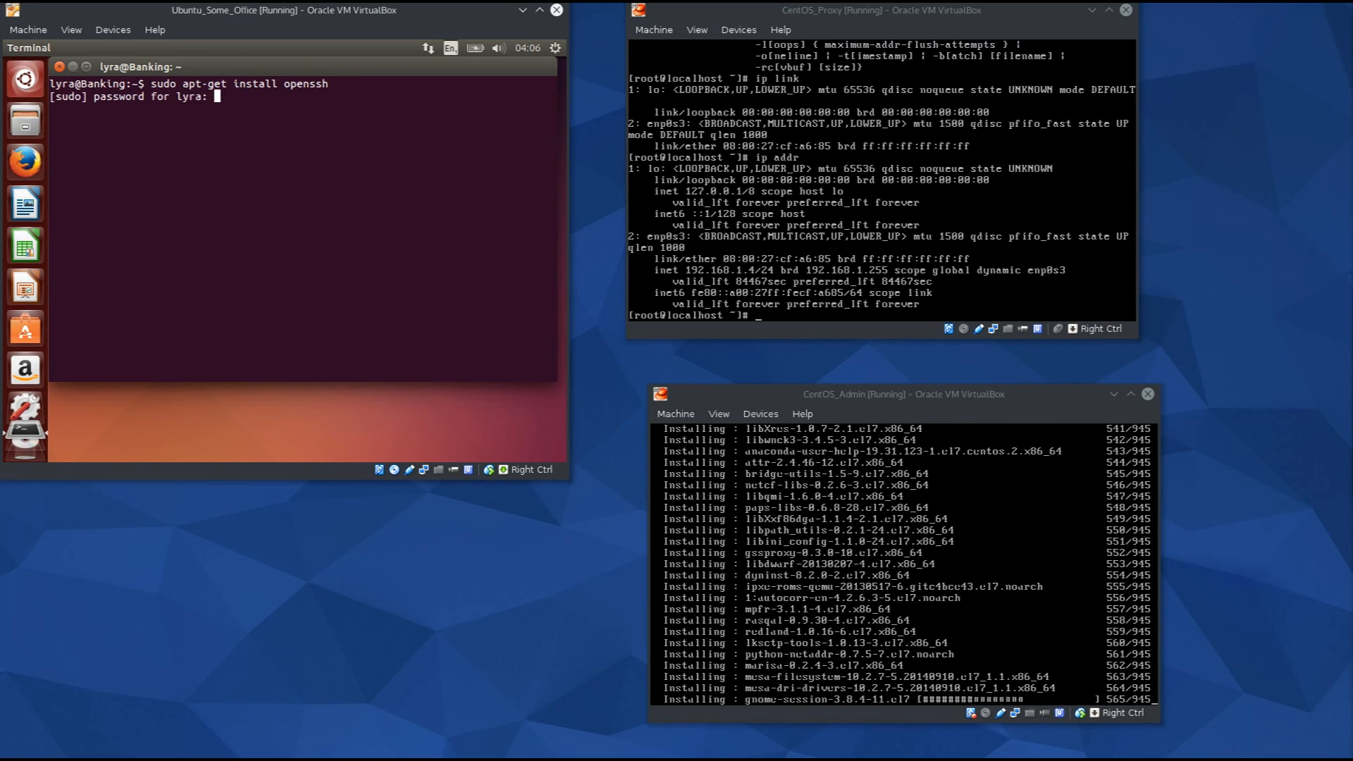
pyautogui.press('Return')
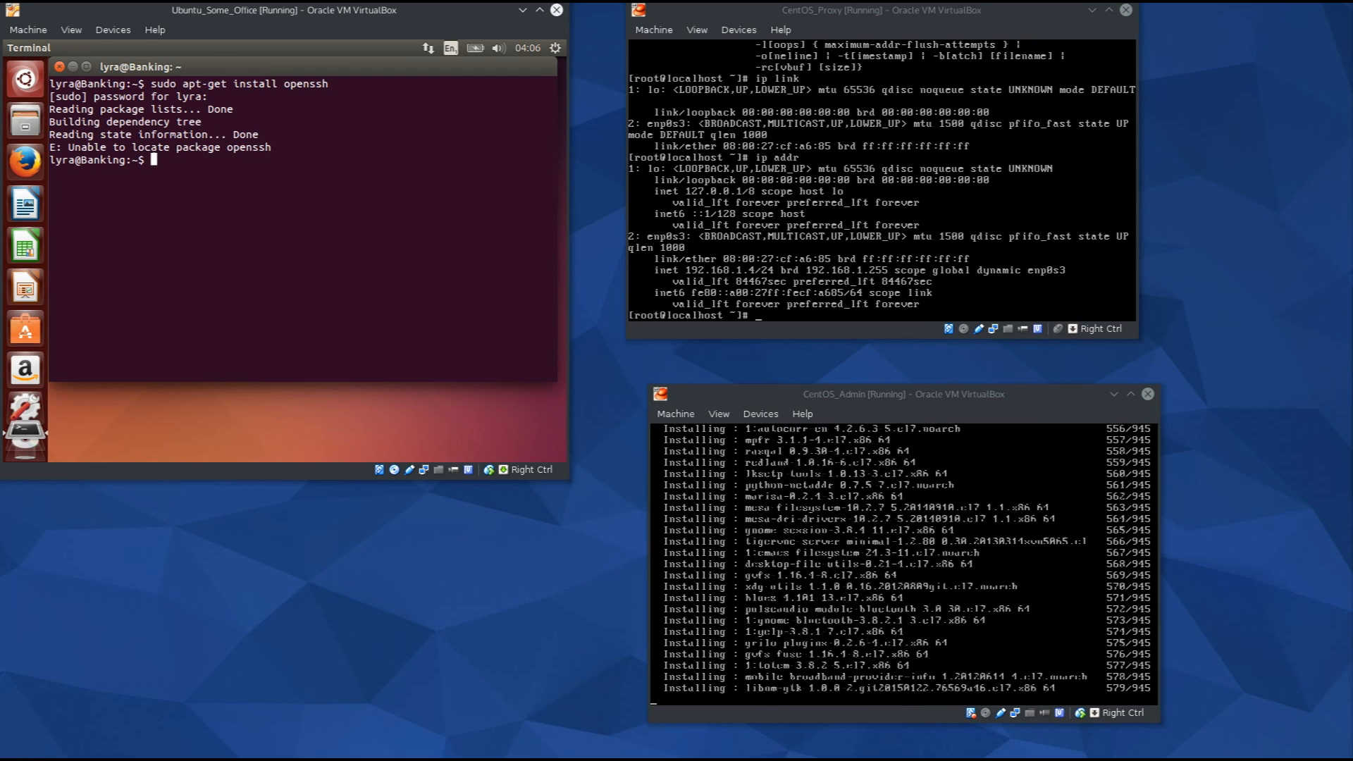
# Run ssh to confirm the client exists, then clear the terminal and start an ssh command.
pyautogui.write('ssh')
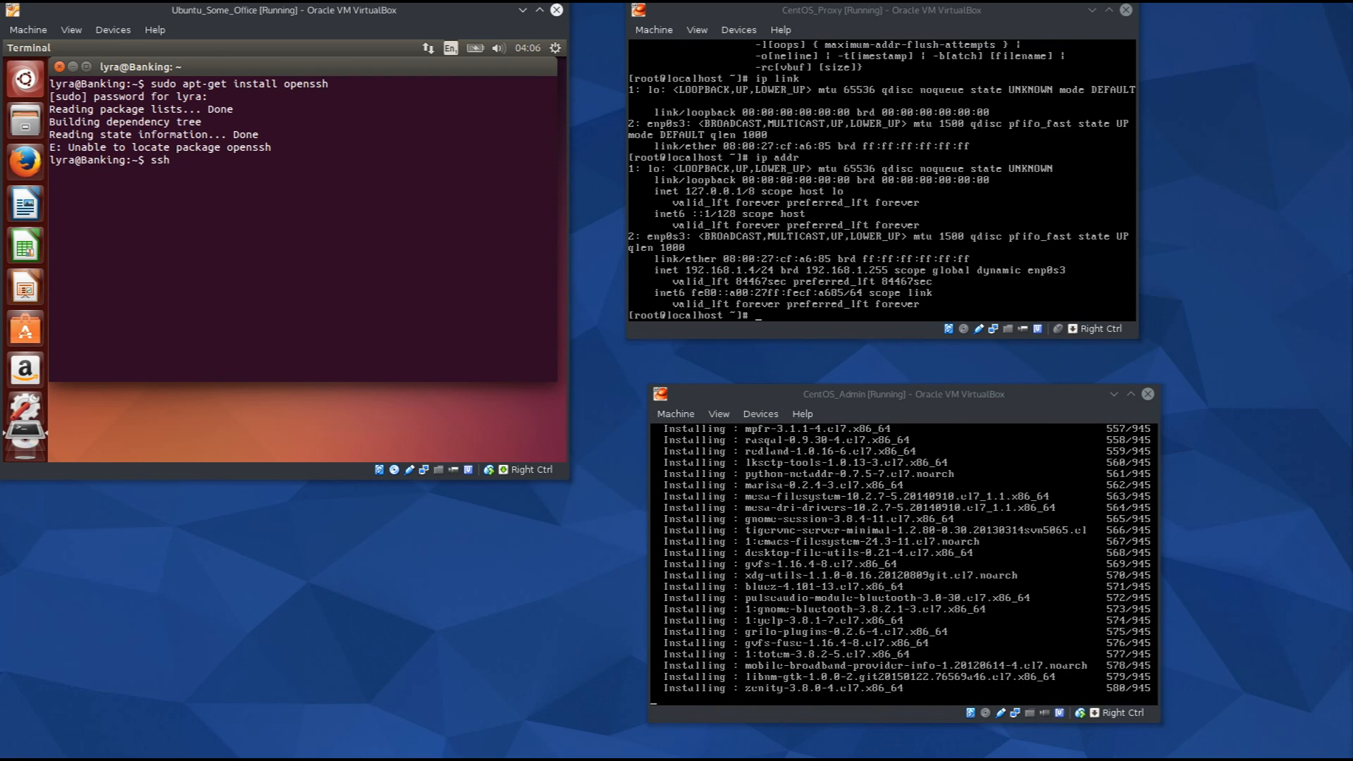
pyautogui.press('Return')
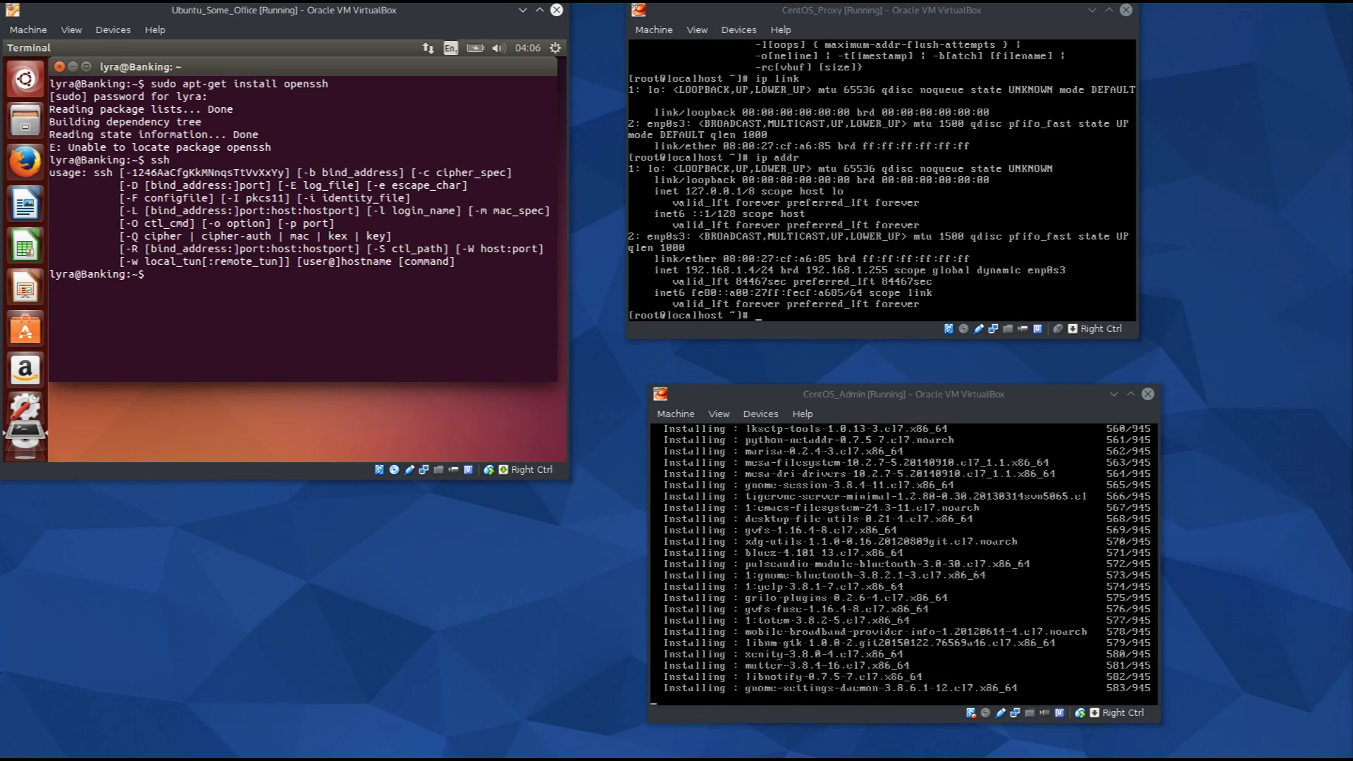
pyautogui.write('clear')
pyautogui.press('Return')
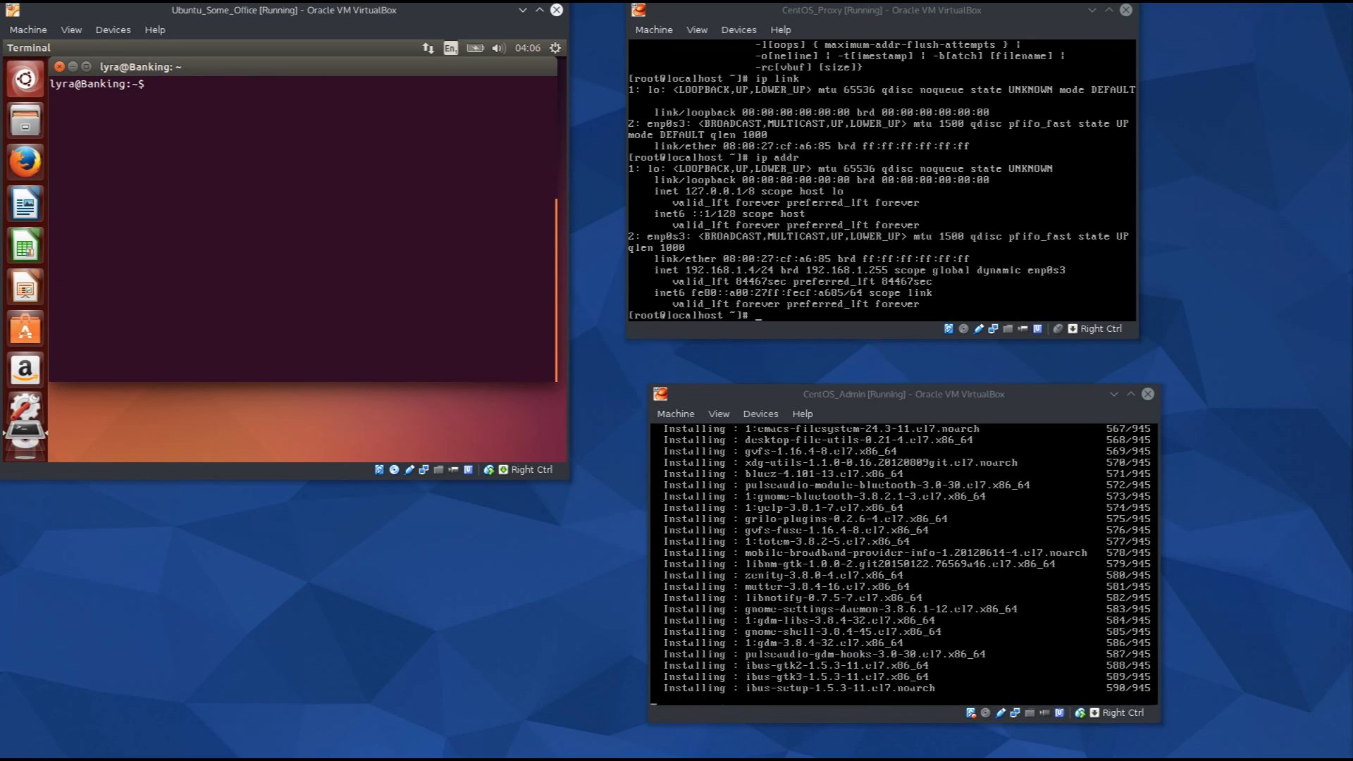
pyautogui.write('ssh')
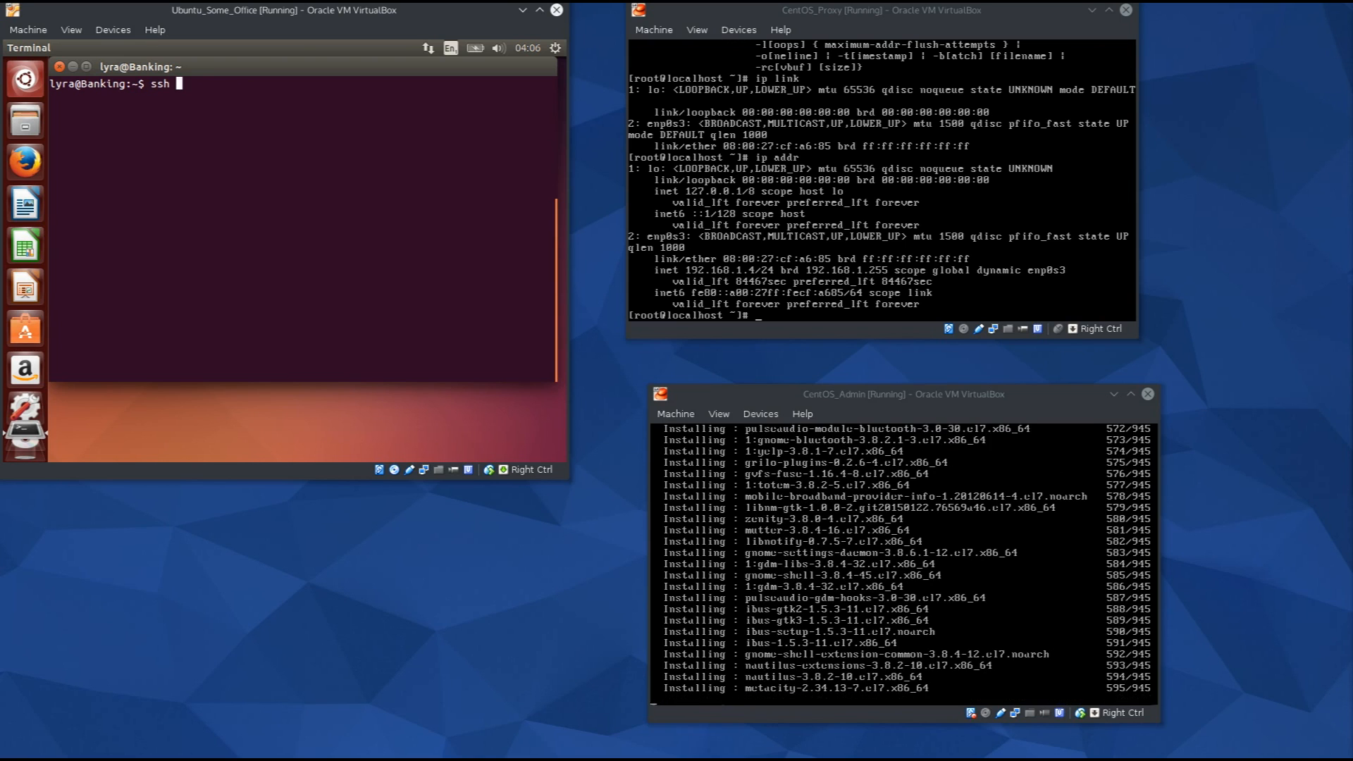
pyautogui.click(948, 237)
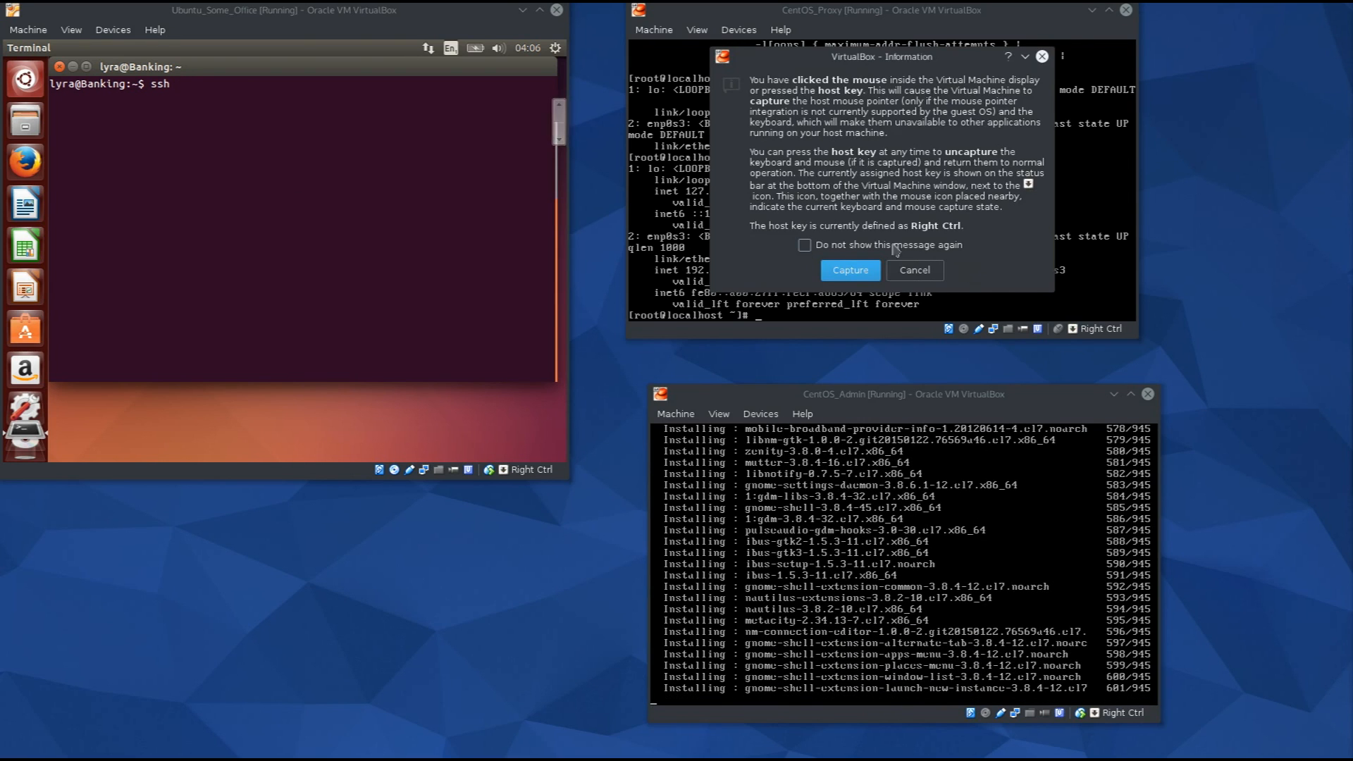
pyautogui.click(860, 276)
pyautogui.write('cat /etc/')
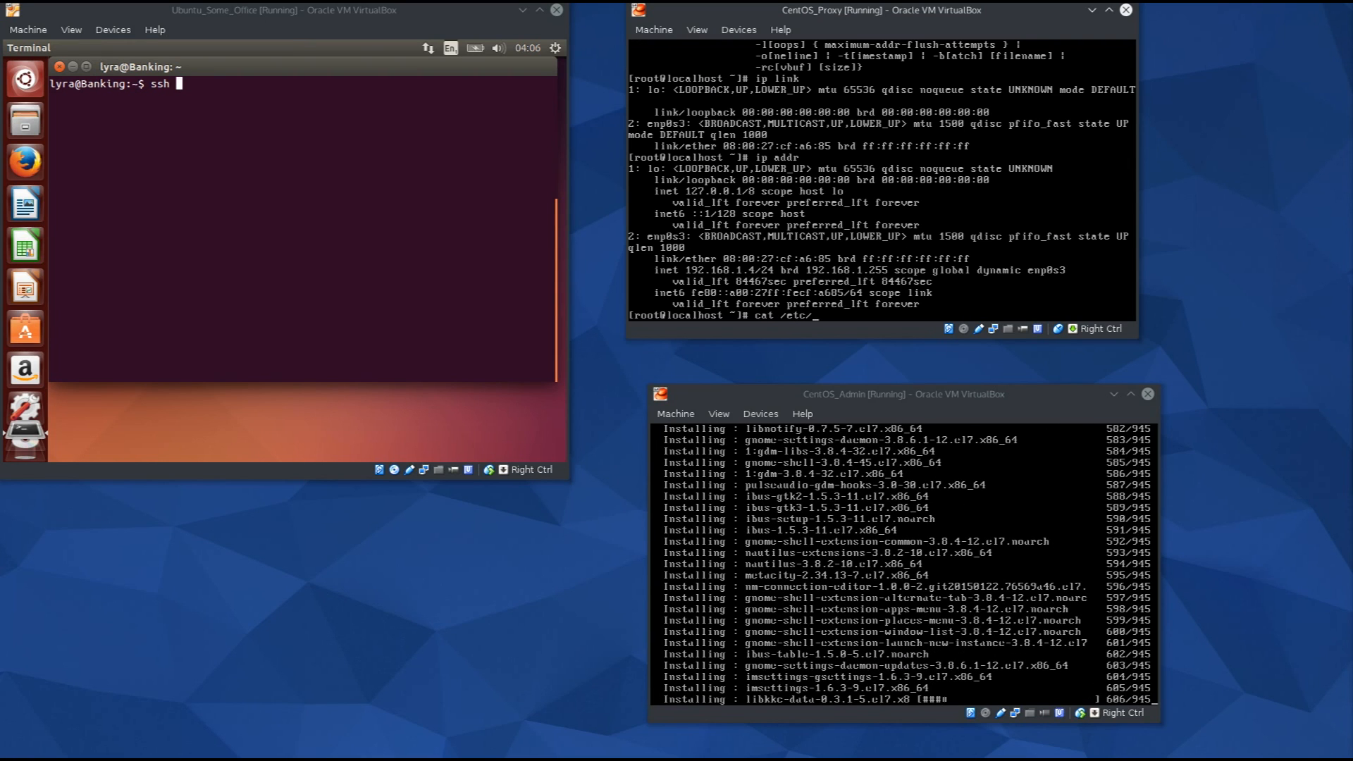
pyautogui.write('passwd')
pyautogui.press('Return')
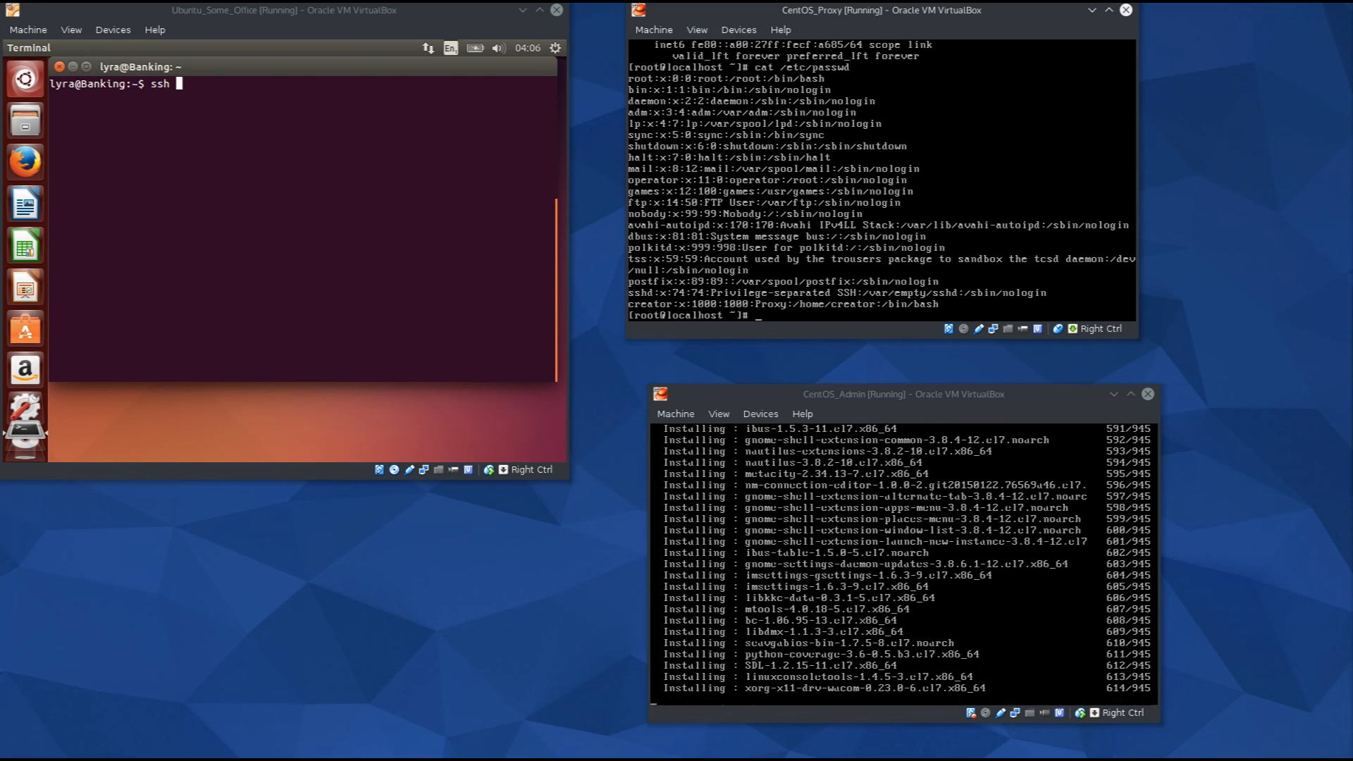
pyautogui.write('ip addr')
pyautogui.press('Return')
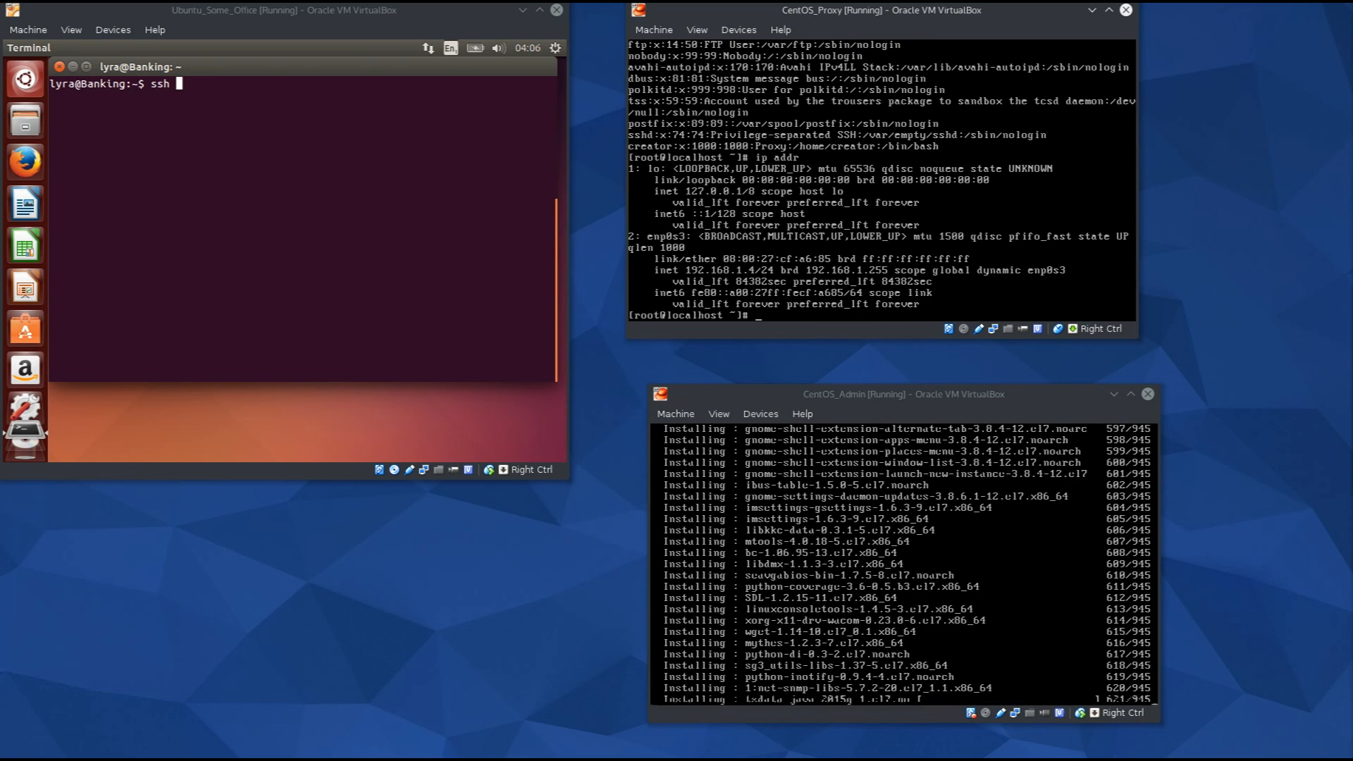
pyautogui.click(466, 185)
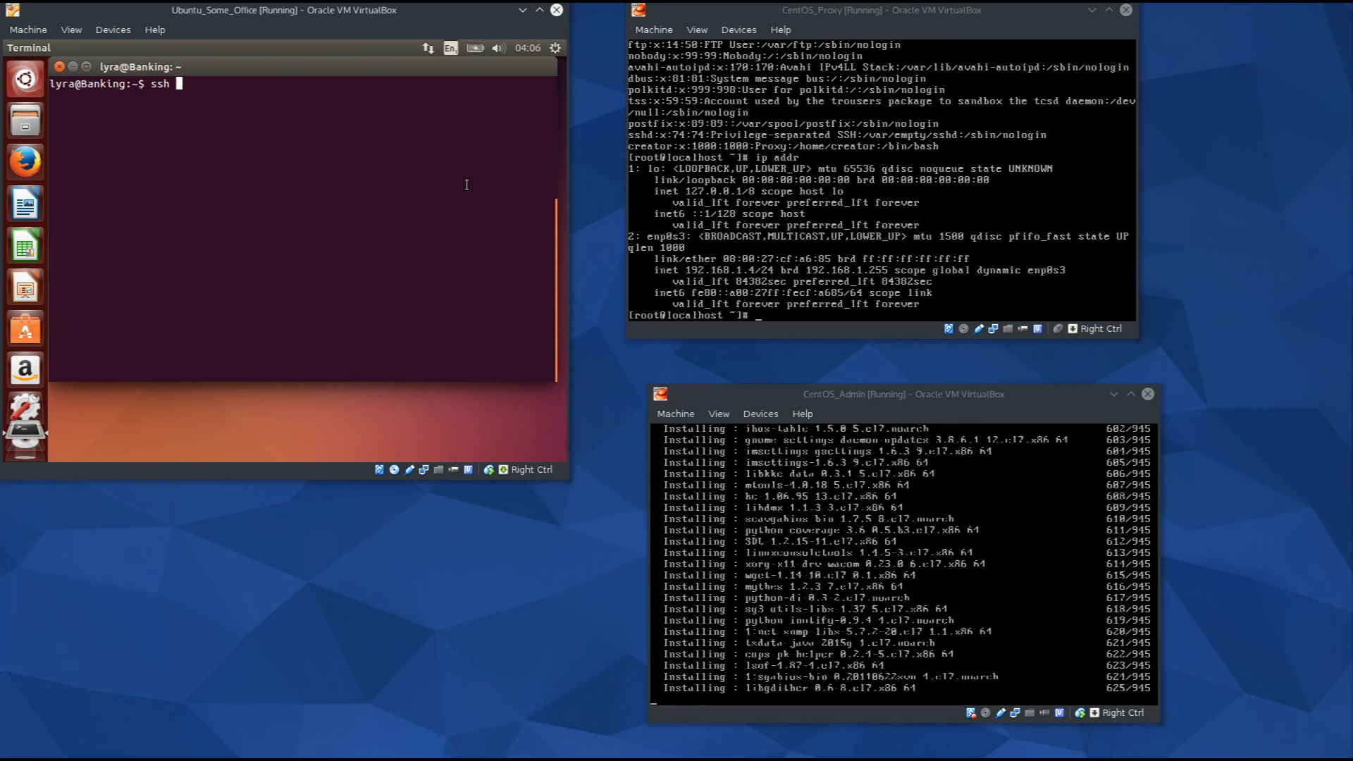
pyautogui.write('ssh c')
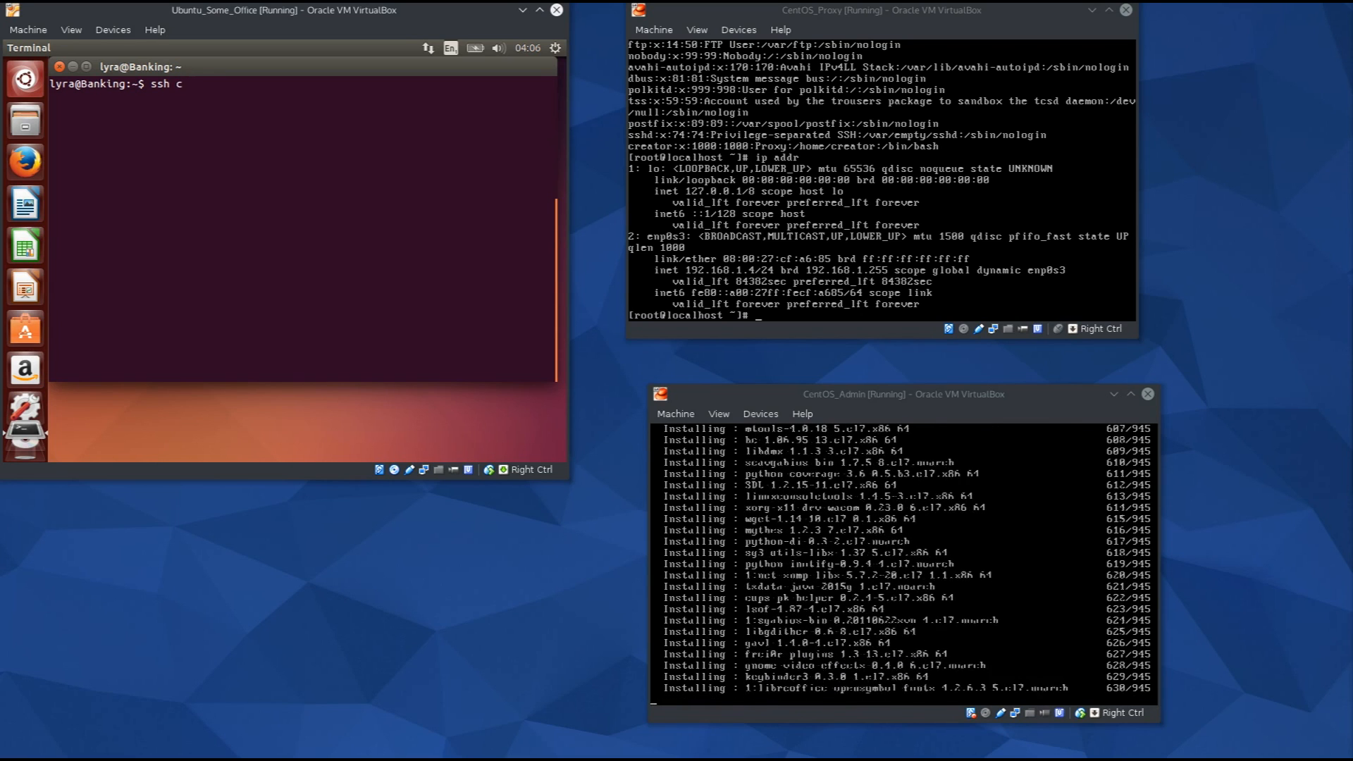
pyautogui.write('rea')
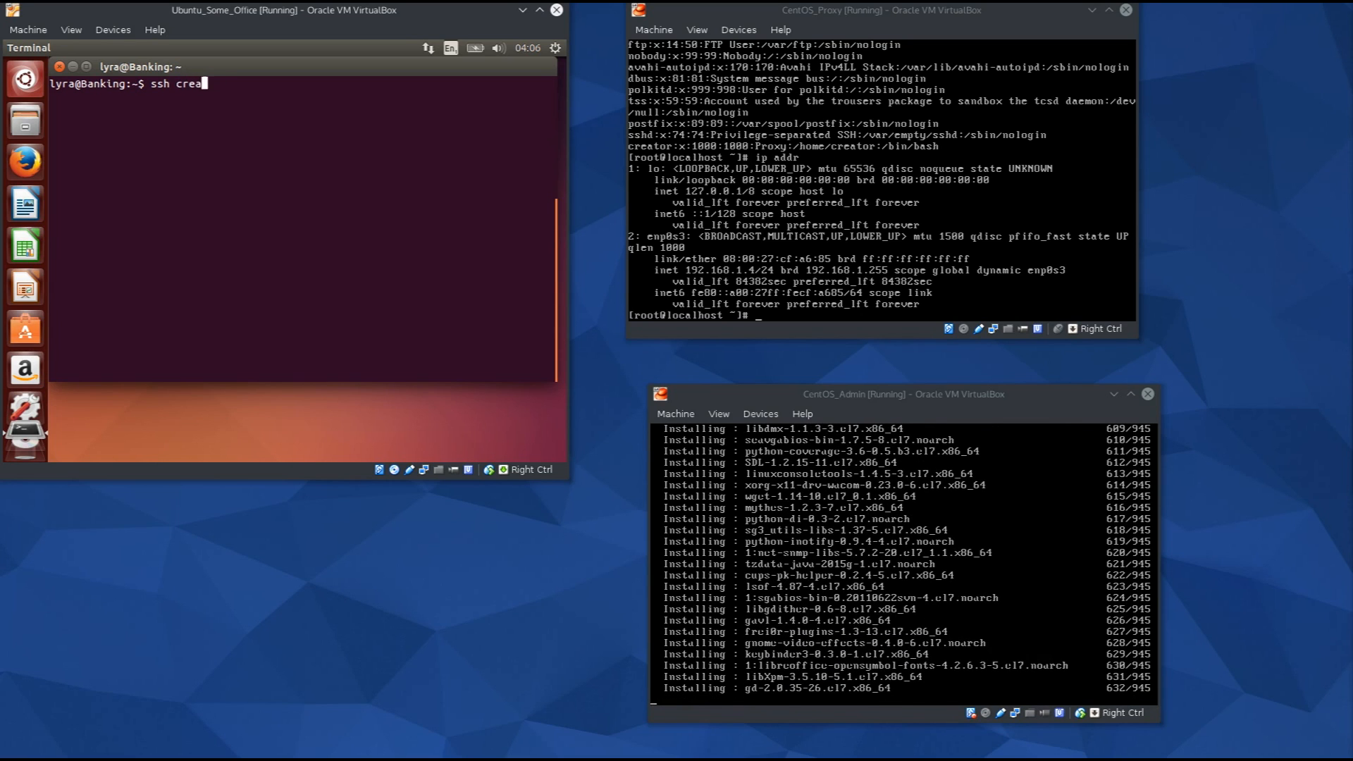
pyautogui.write('tor@')
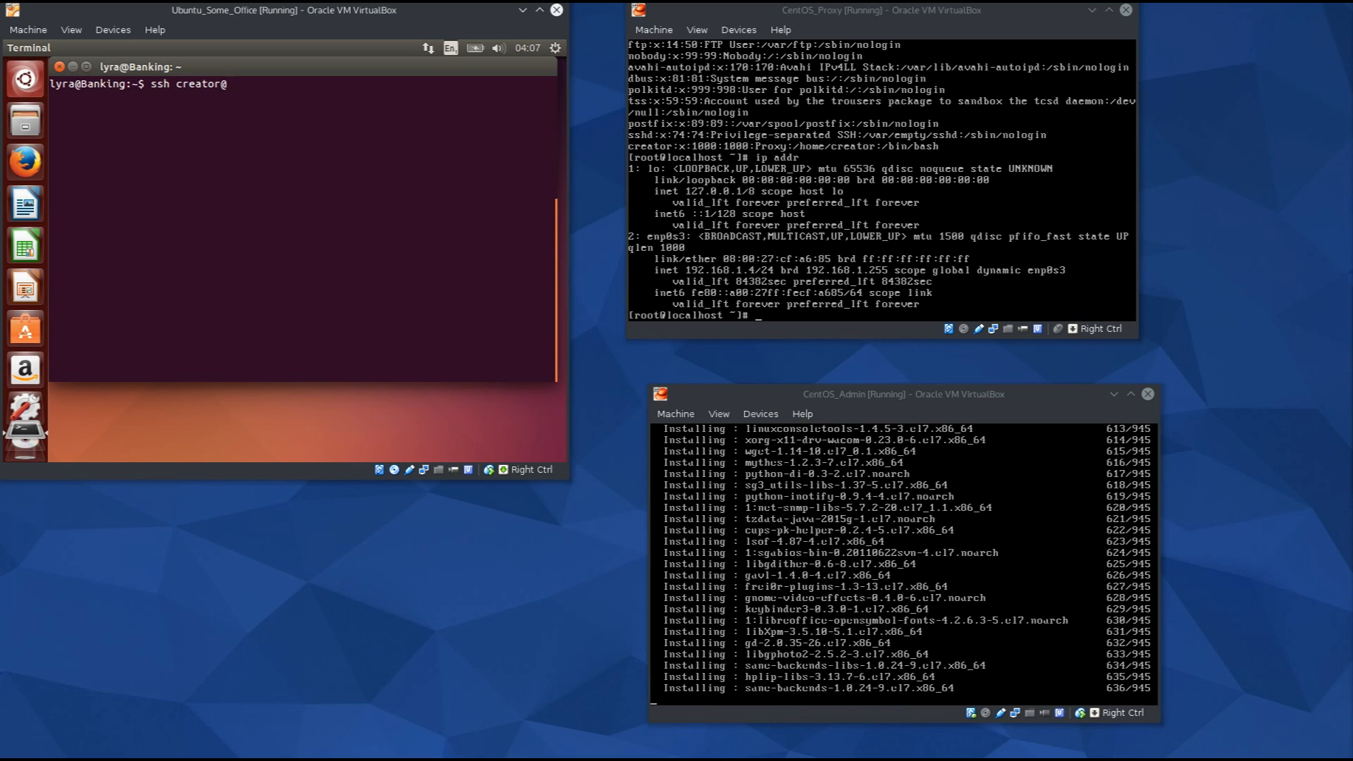
pyautogui.write('192.168')
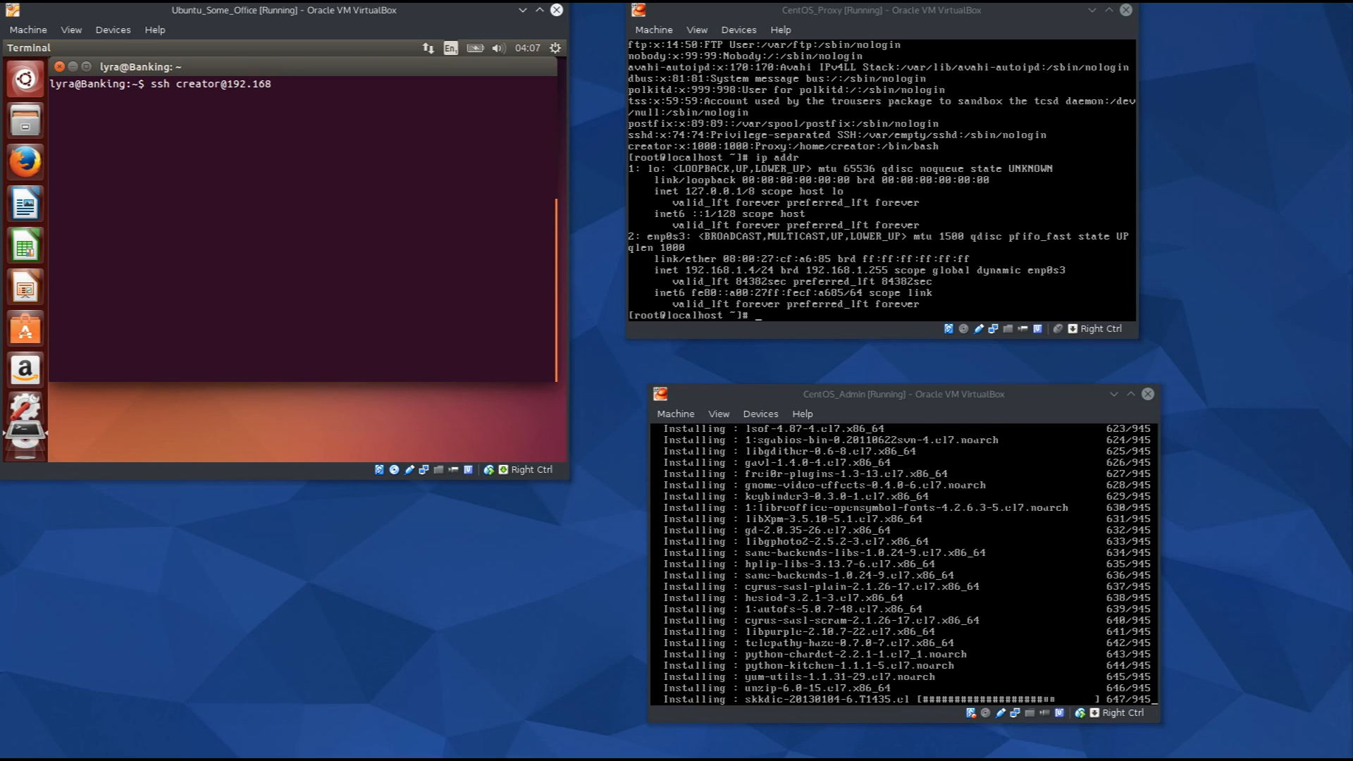
pyautogui.write('.1.4')
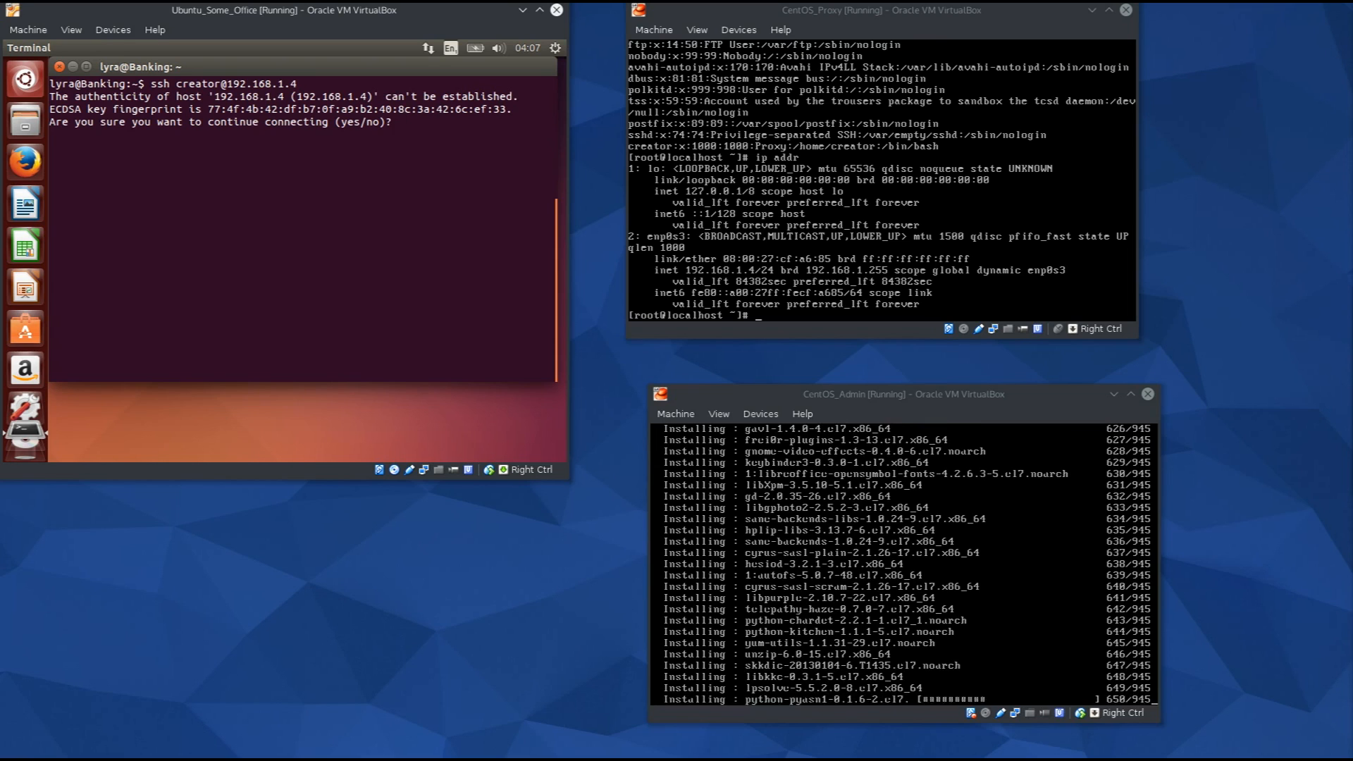
# Answer 'yes' to accept CentOS_Proxy's host key and submit creator's login password.
pyautogui.write('es')
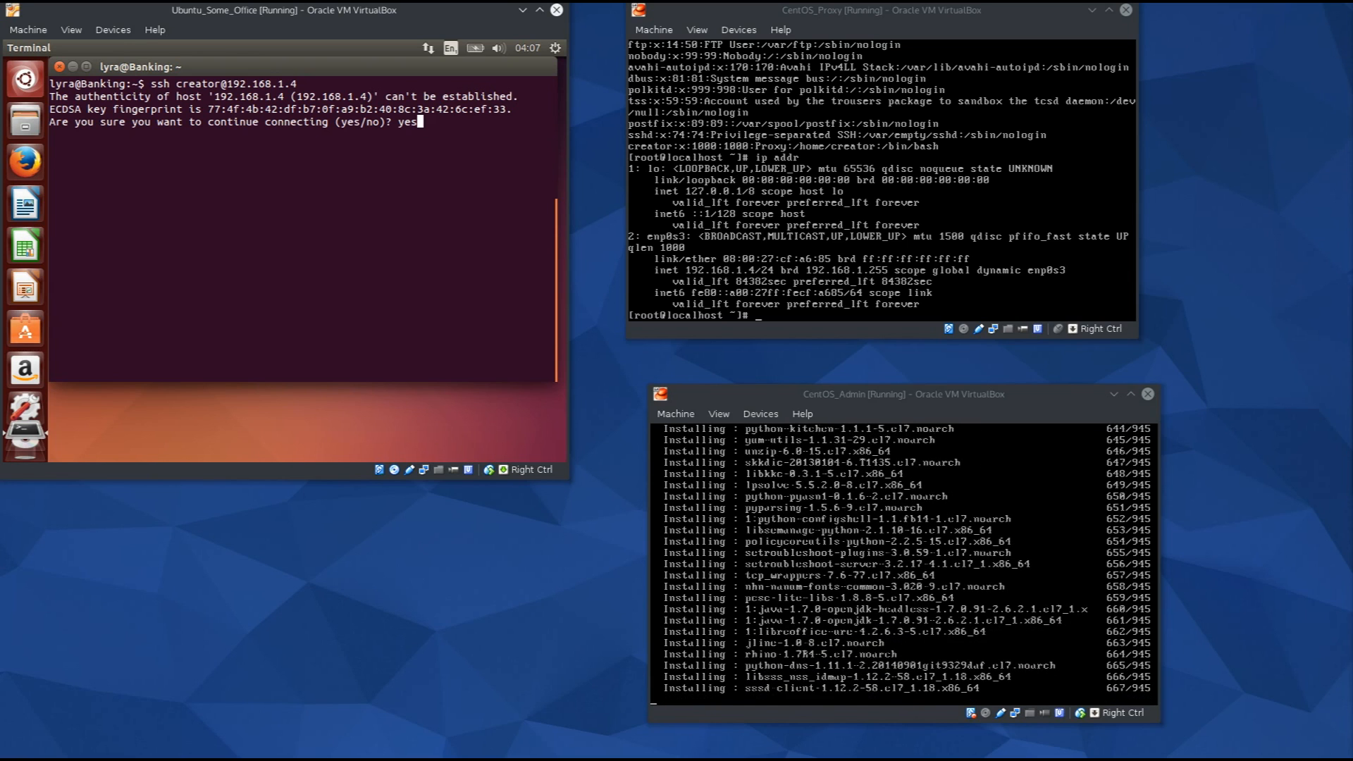
pyautogui.press('Return')
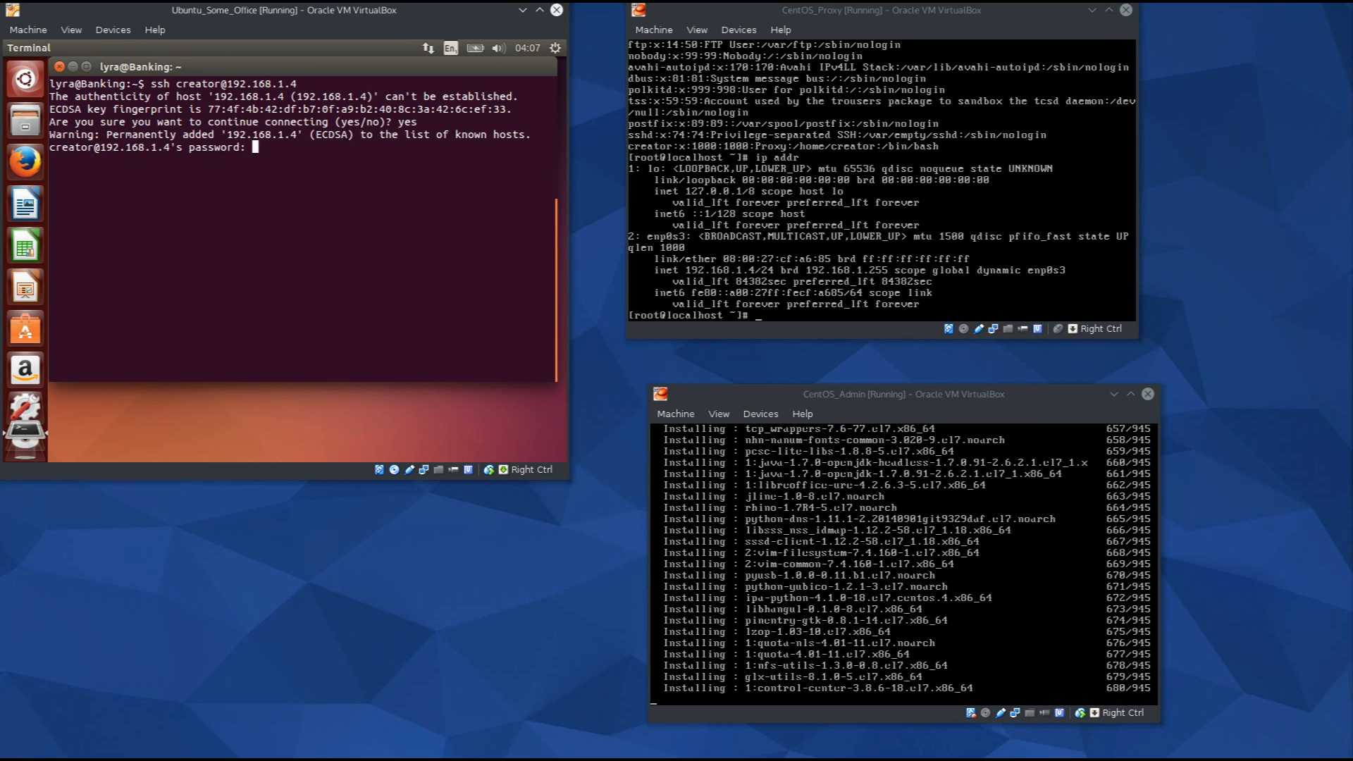
pyautogui.press('Return')
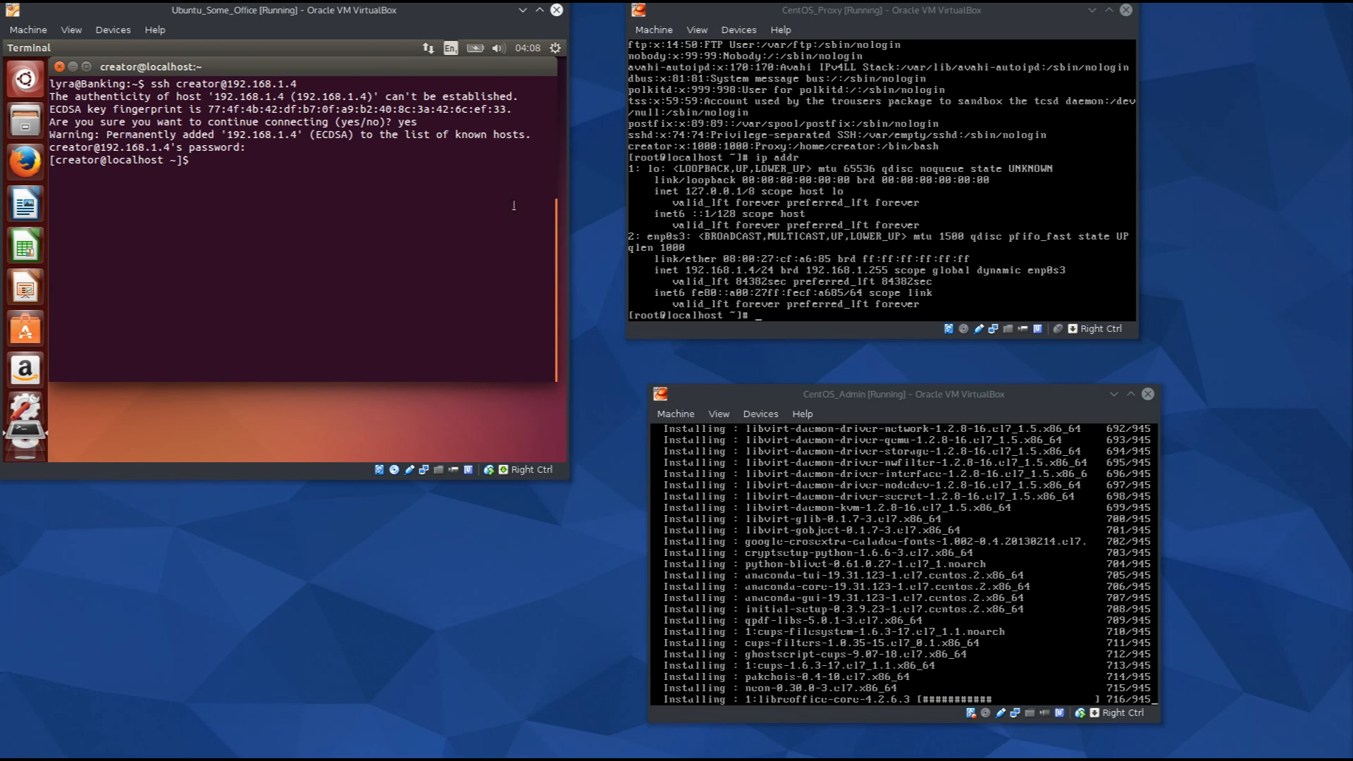
# Maximize the Ubuntu VM, resize and zoom the SSH terminal, and open a New Terminal from the launcher.
pyautogui.doubleClick(339, 14)
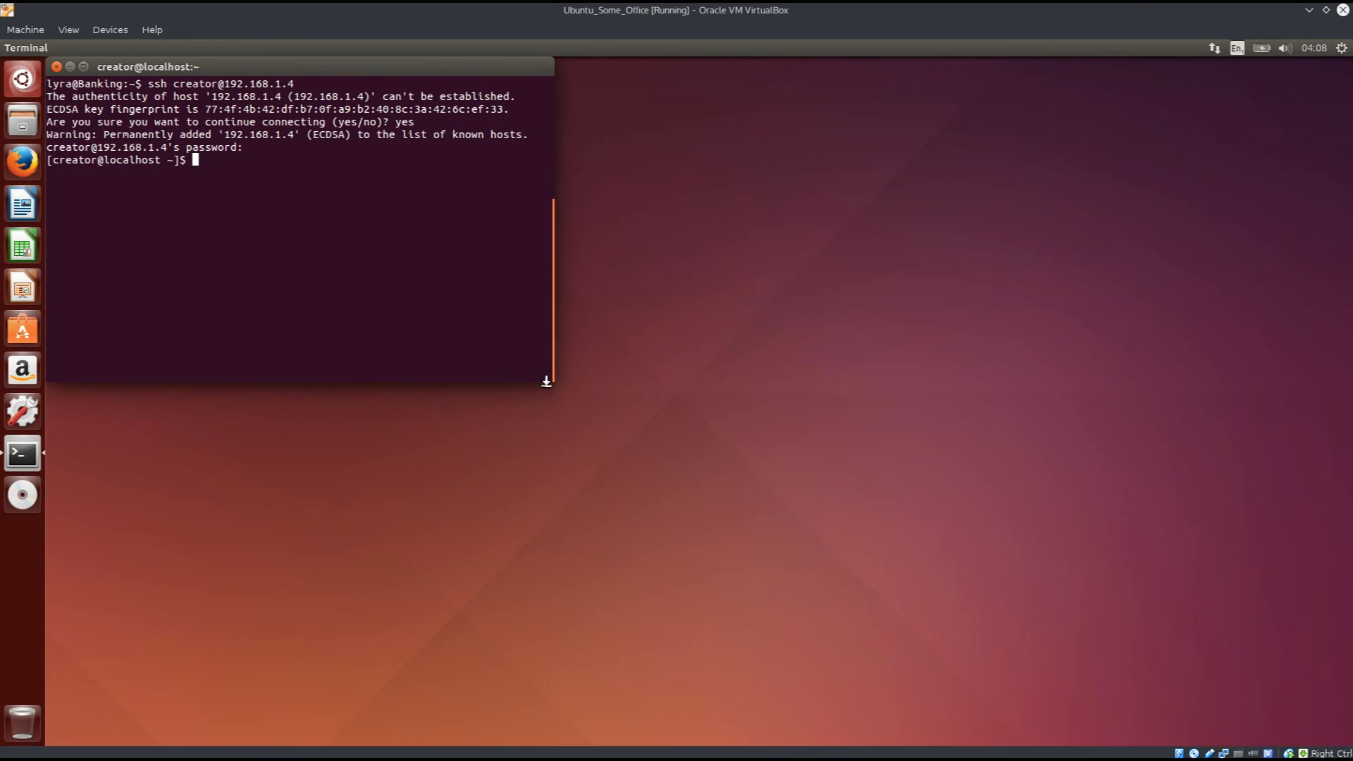
pyautogui.moveTo(551, 377); pyautogui.dragTo(892, 559)
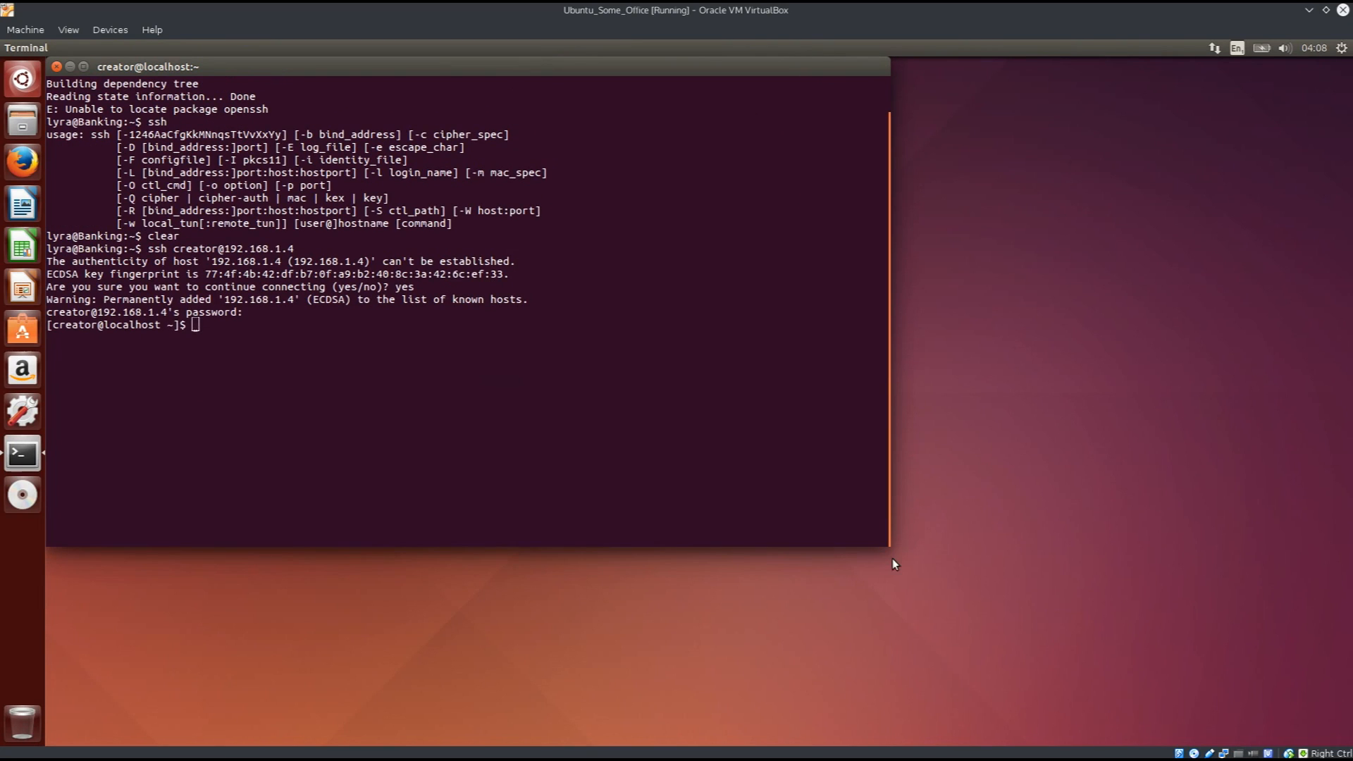
pyautogui.hotkey('ctrl', '+')
pyautogui.hotkey('ctrl', '+')
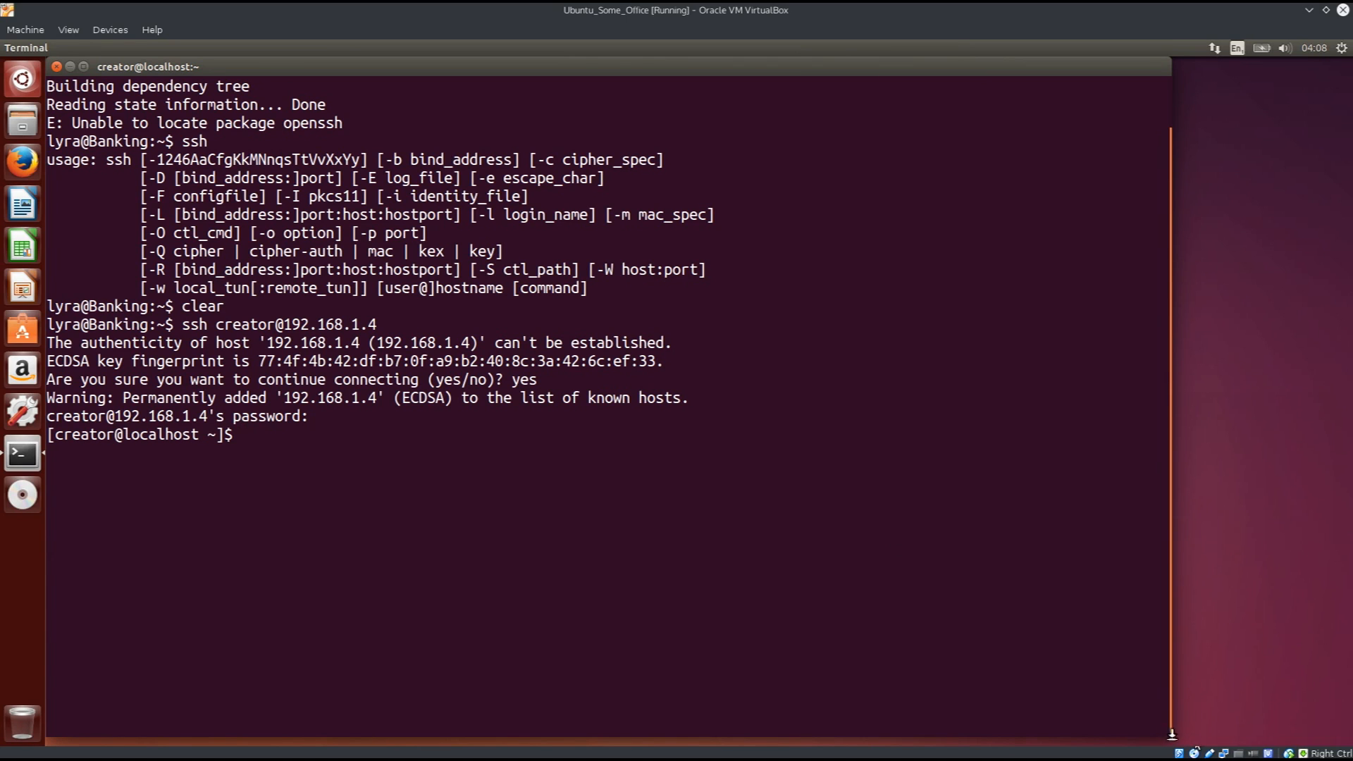
pyautogui.moveTo(1172, 735); pyautogui.dragTo(750, 555)
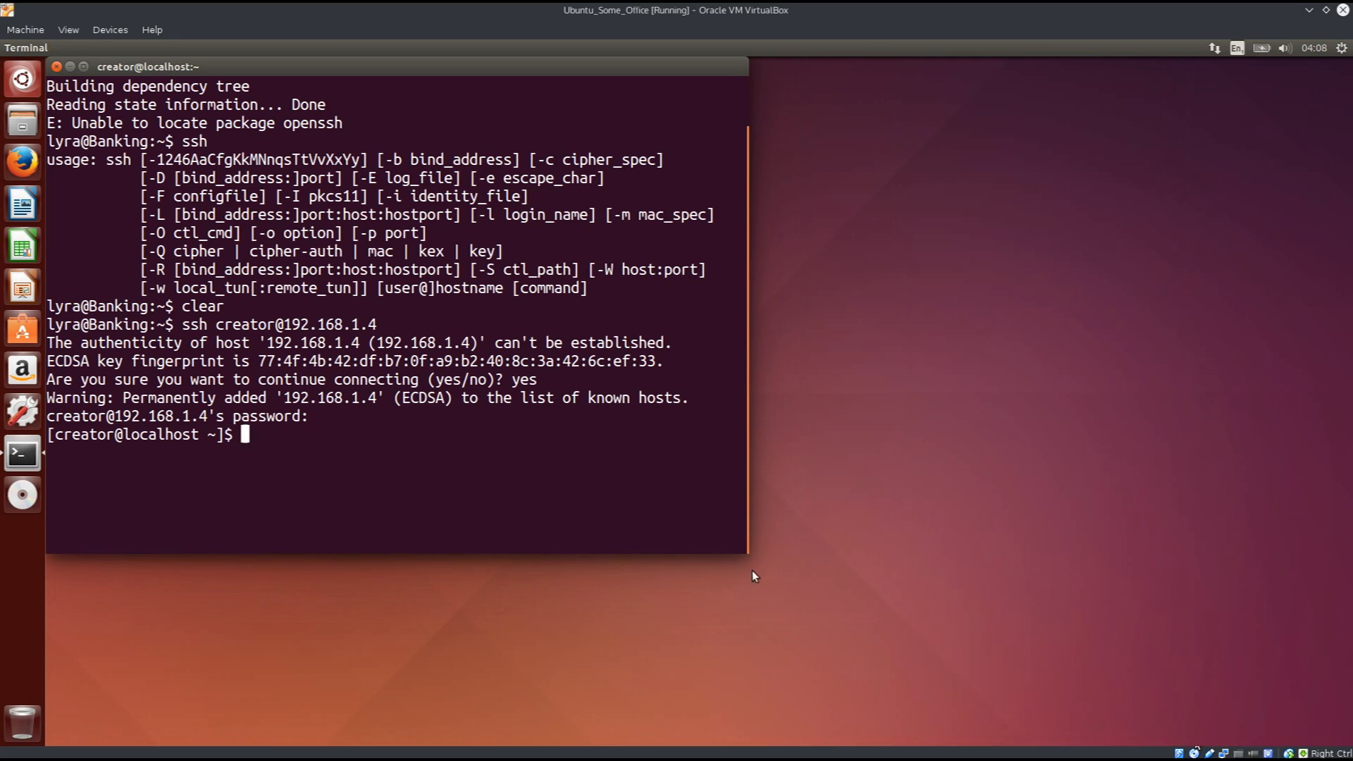
pyautogui.rightClick(29, 457)
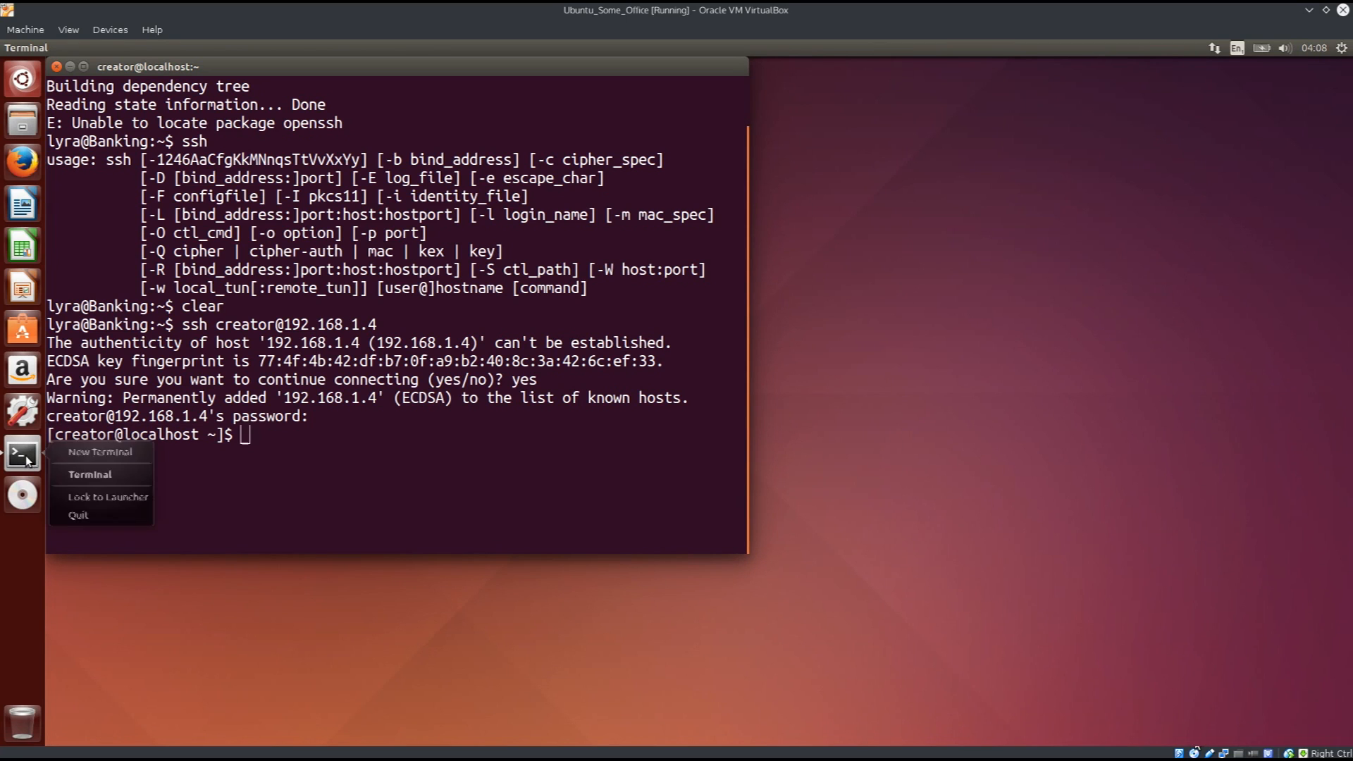
pyautogui.click(71, 455)
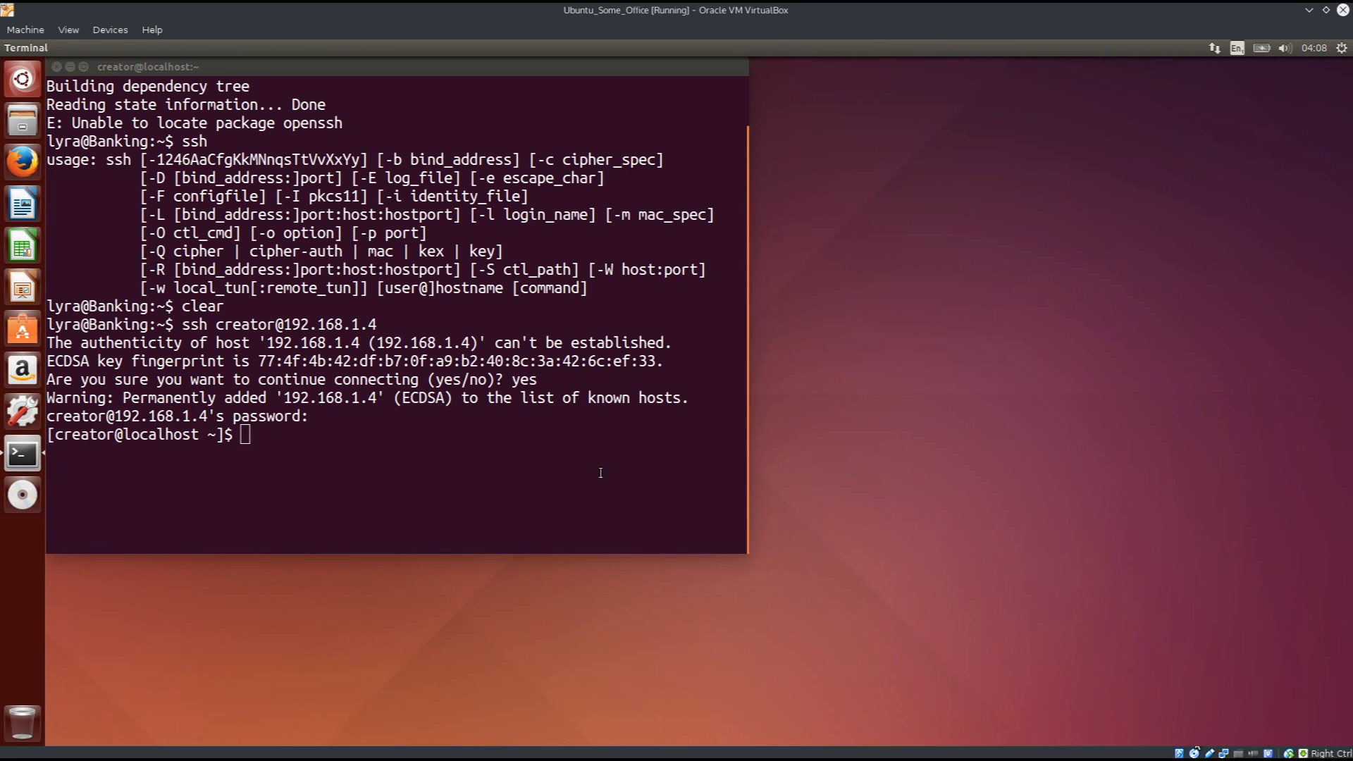
# In the new terminal, run ifconfig, enlarge the font twice, clear, and run 'ip addr'.
pyautogui.write('ifconfig')
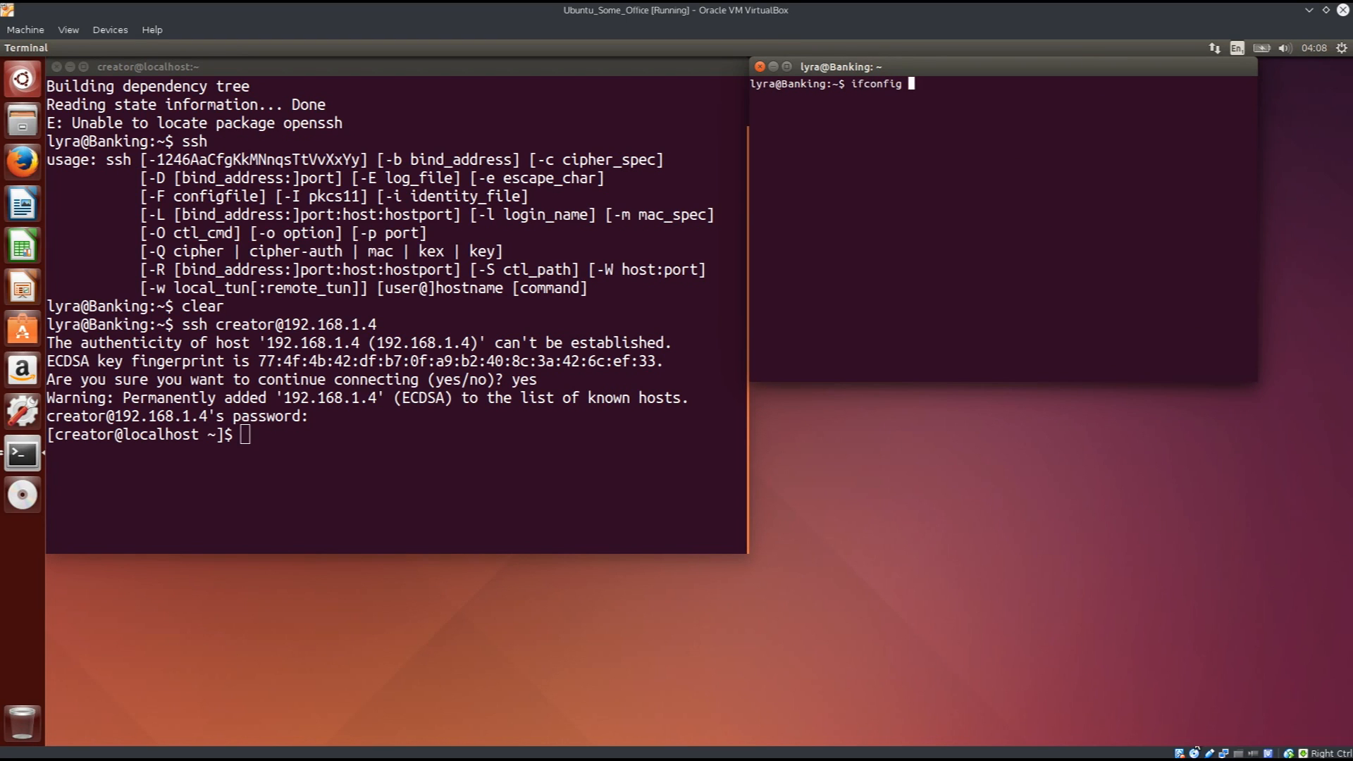
pyautogui.press('Return')
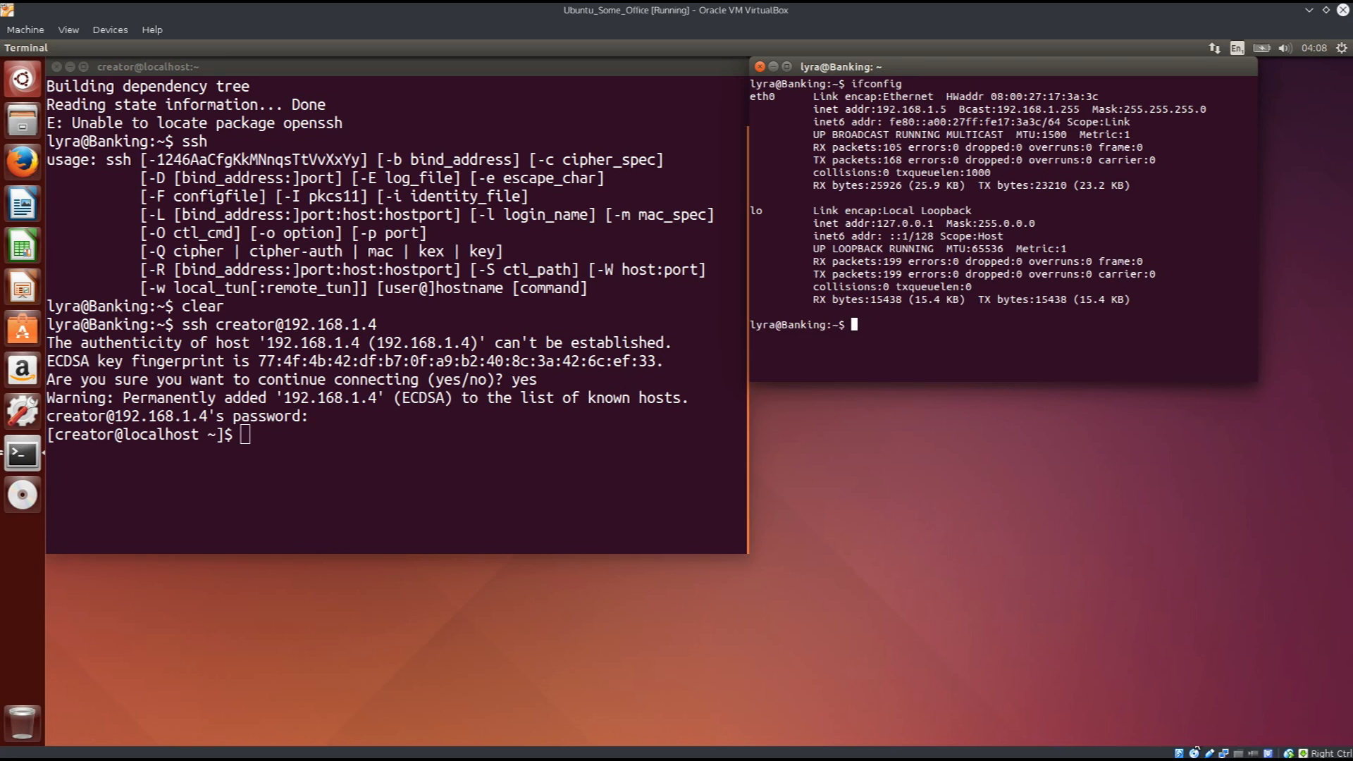
pyautogui.hotkey('ctrl', '+')
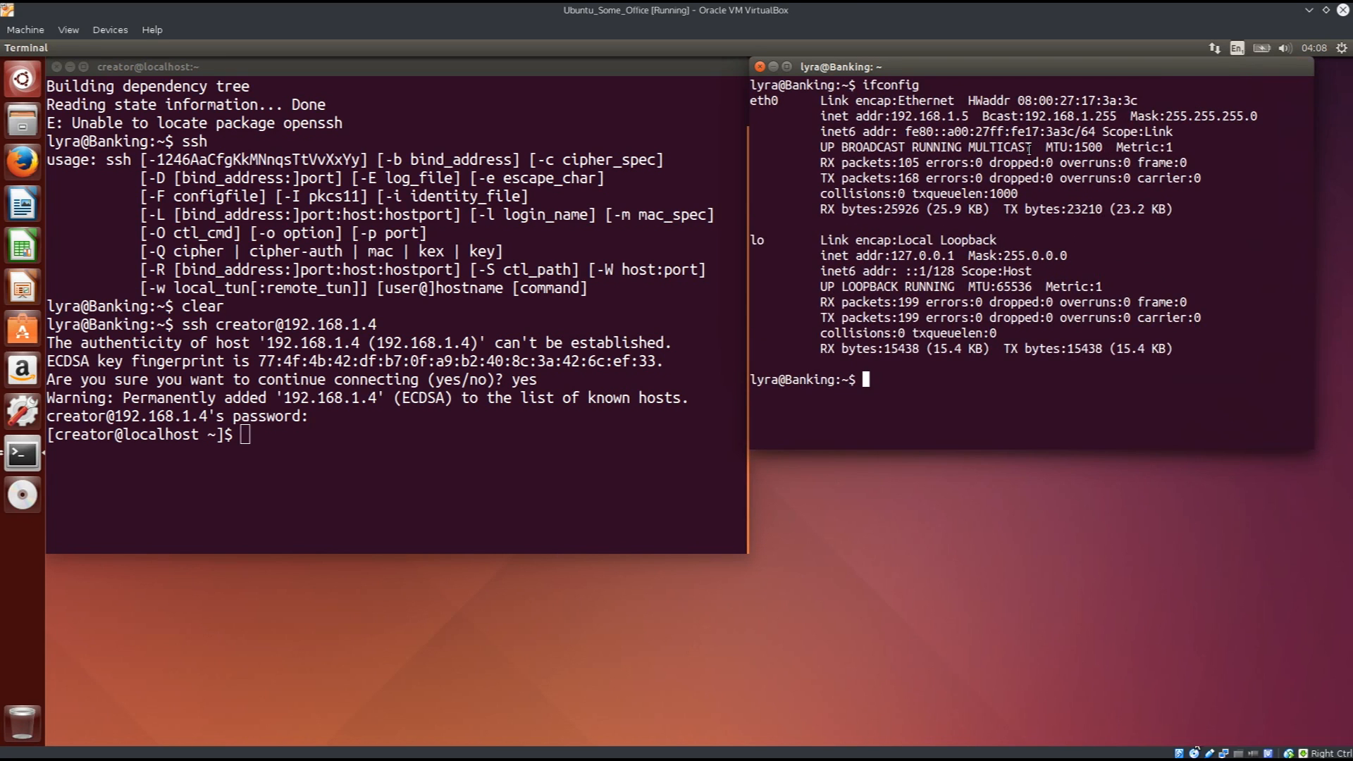
pyautogui.hotkey('ctrl', '+')
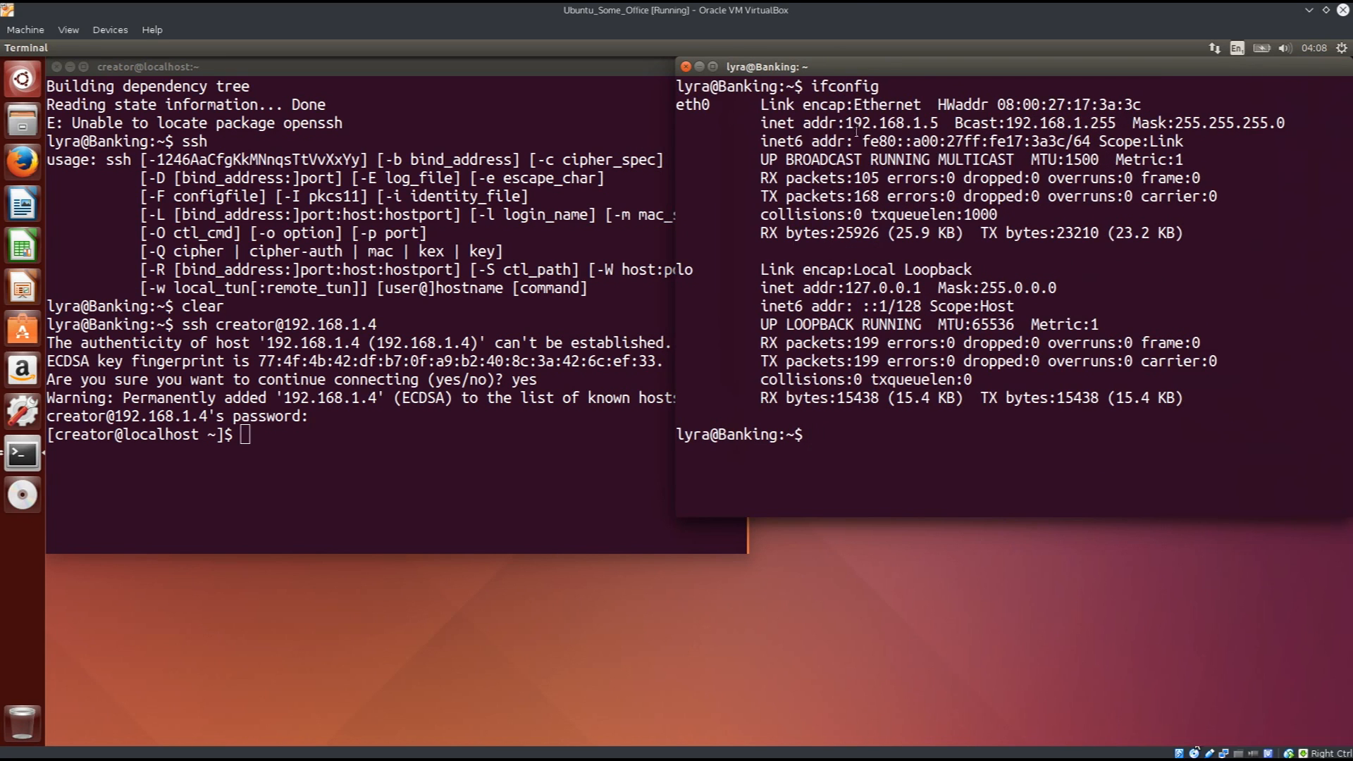
pyautogui.write('clear')
pyautogui.press('Return')
pyautogui.write('if ')
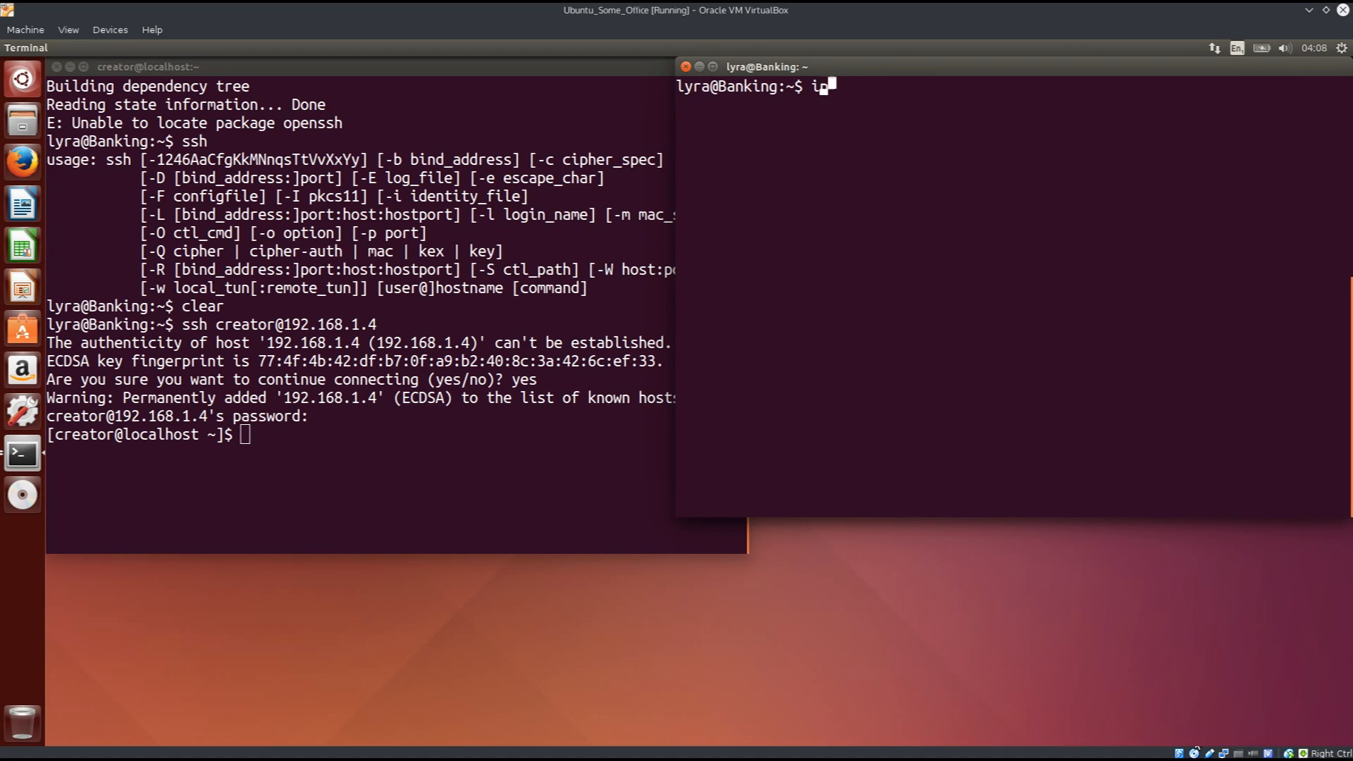
pyautogui.write('add')
pyautogui.press('BackSpace')
pyautogui.press('BackSpace')
pyautogui.write('dr')
pyautogui.press('Return')
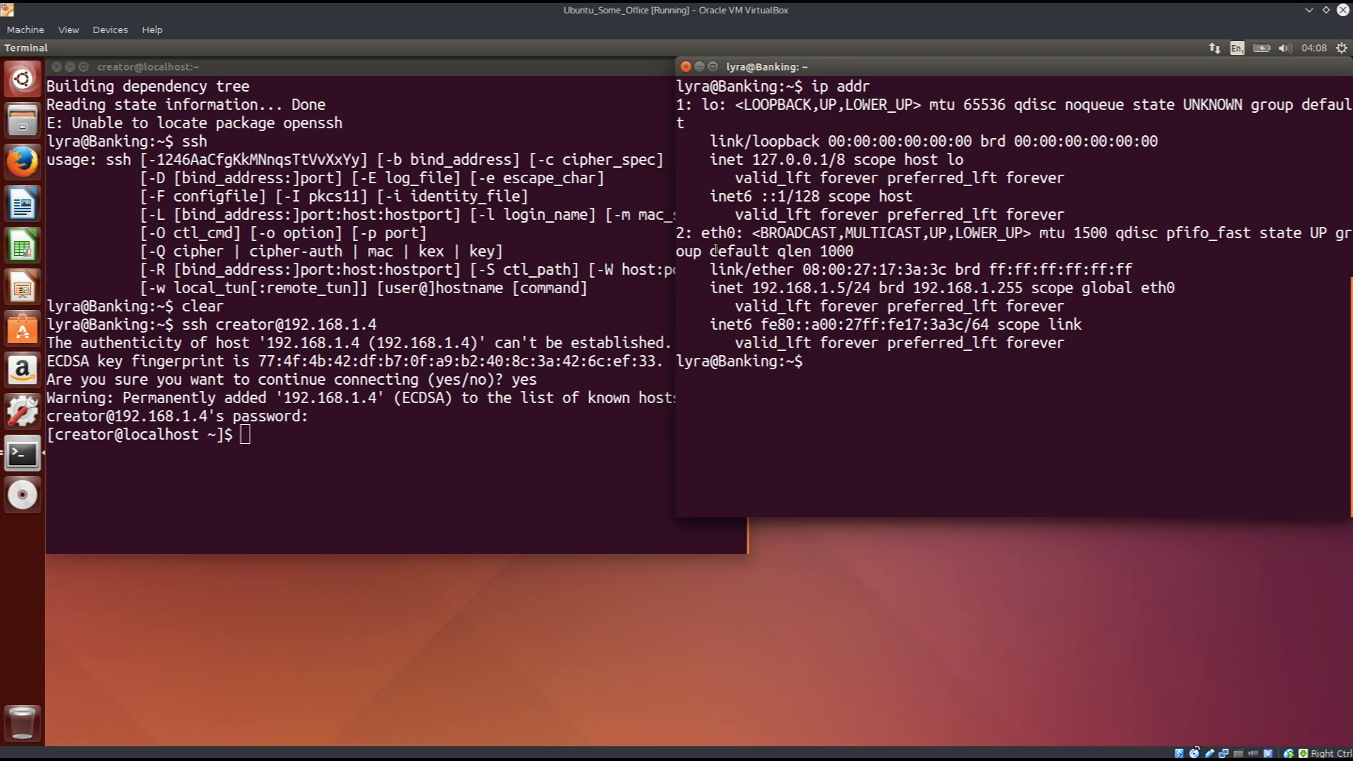
# Highlight eth0 and its address 192.168.1.5 in the local ip addr output.
pyautogui.moveTo(701, 232); pyautogui.dragTo(736, 233)
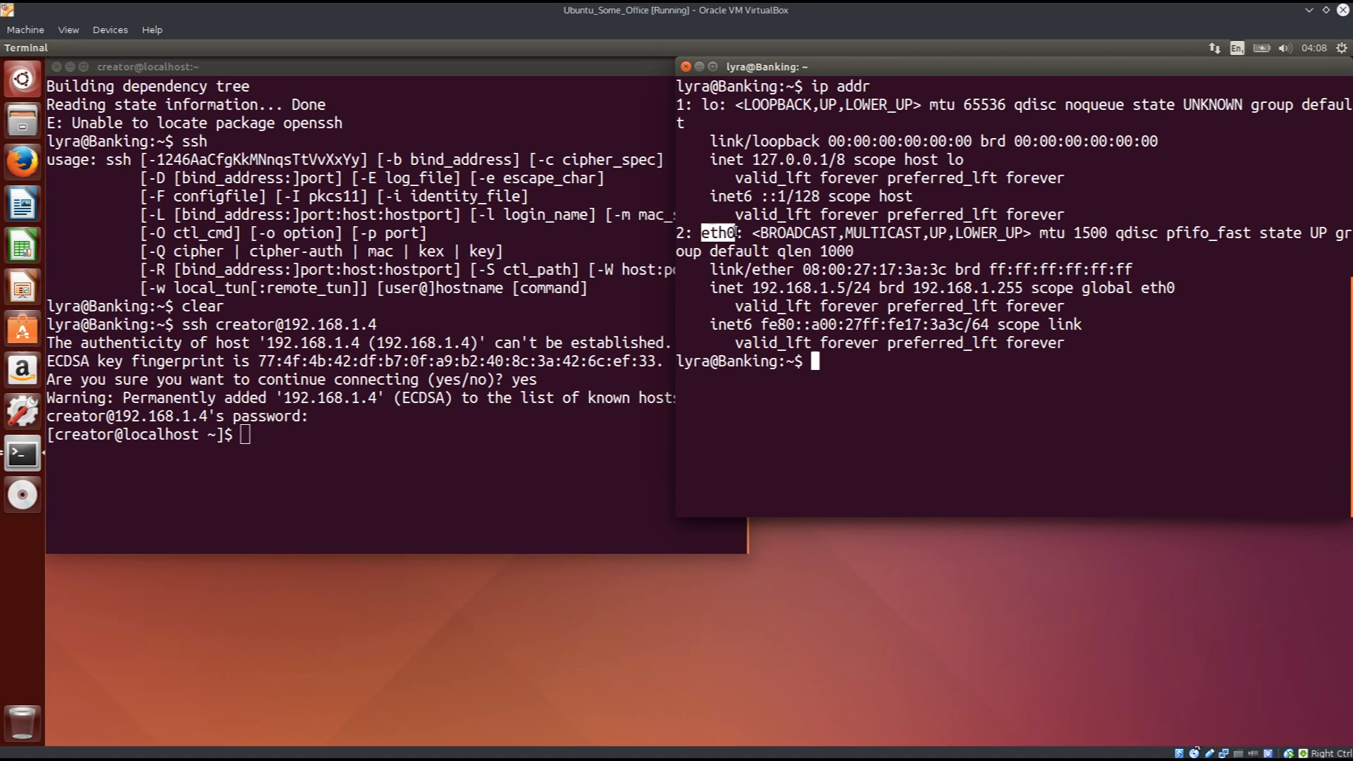
pyautogui.moveTo(753, 288); pyautogui.dragTo(872, 289)
pyautogui.click(838, 284)
pyautogui.moveTo(753, 289); pyautogui.dragTo(845, 289)
pyautogui.click(393, 445)
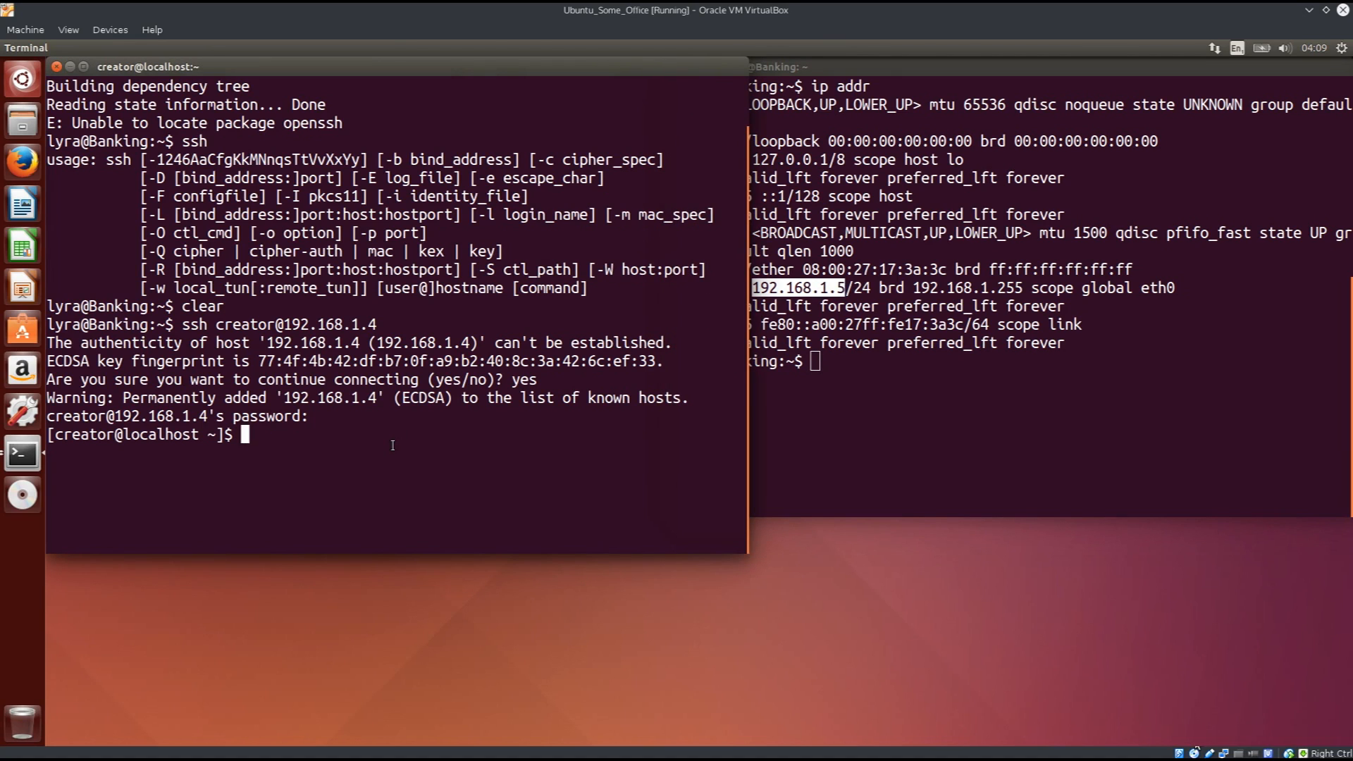
# Run 'ip addr' over SSH and highlight enp0s3 and its address 192.168.1.4.
pyautogui.write('ip addr')
pyautogui.press('Return')
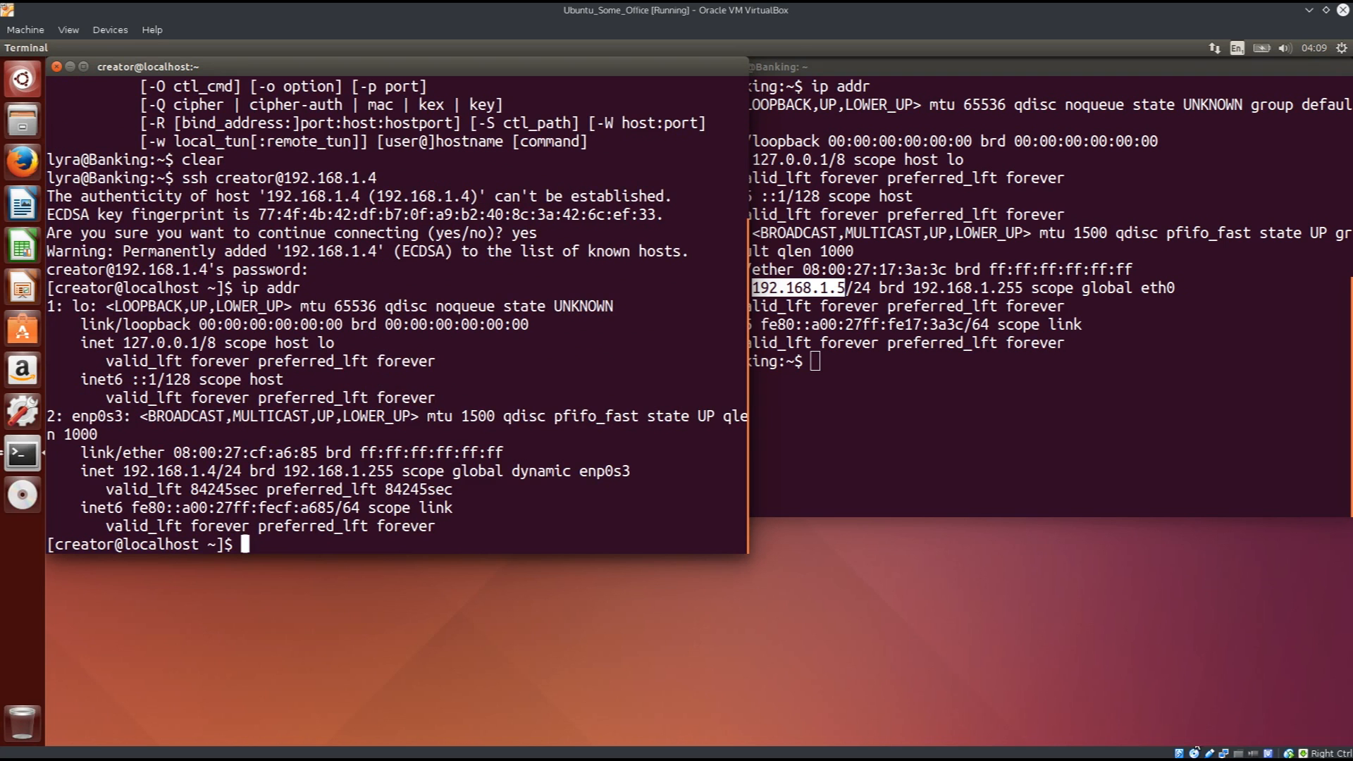
pyautogui.moveTo(73, 416); pyautogui.dragTo(121, 417)
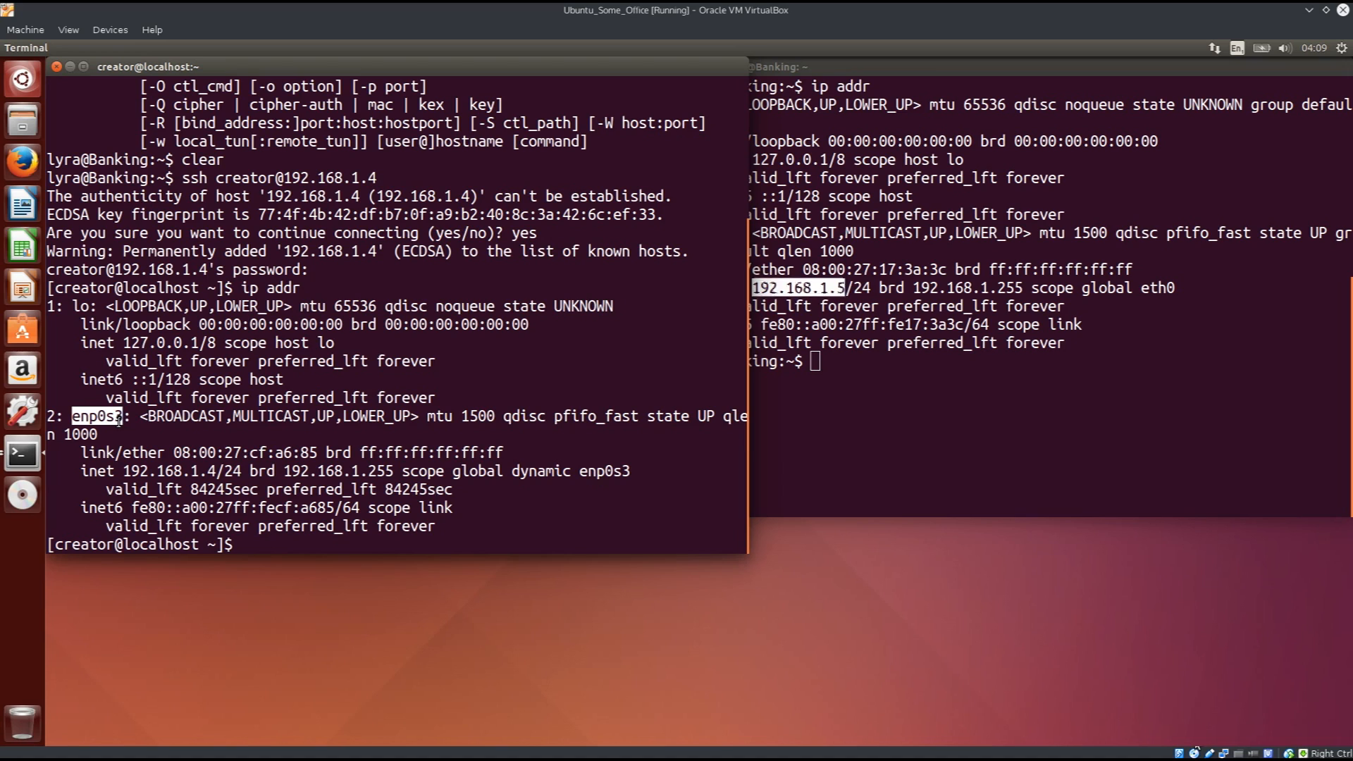
pyautogui.moveTo(120, 421); pyautogui.dragTo(119, 421)
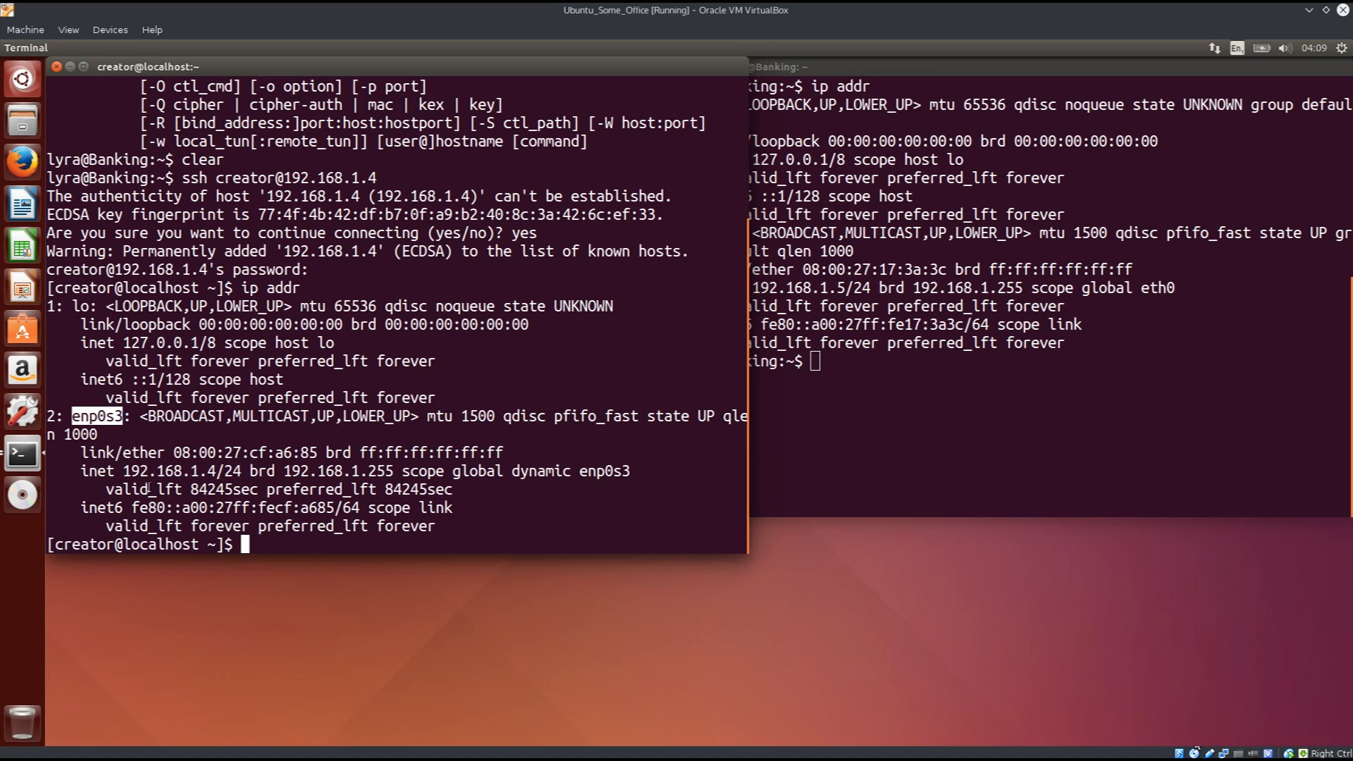
pyautogui.click(124, 475)
pyautogui.moveTo(124, 472); pyautogui.dragTo(206, 481)
pyautogui.click(321, 485)
# Become root with su and the root password, confirm with whoami, then unmaximize the Ubuntu VM.
pyautogui.write('su')
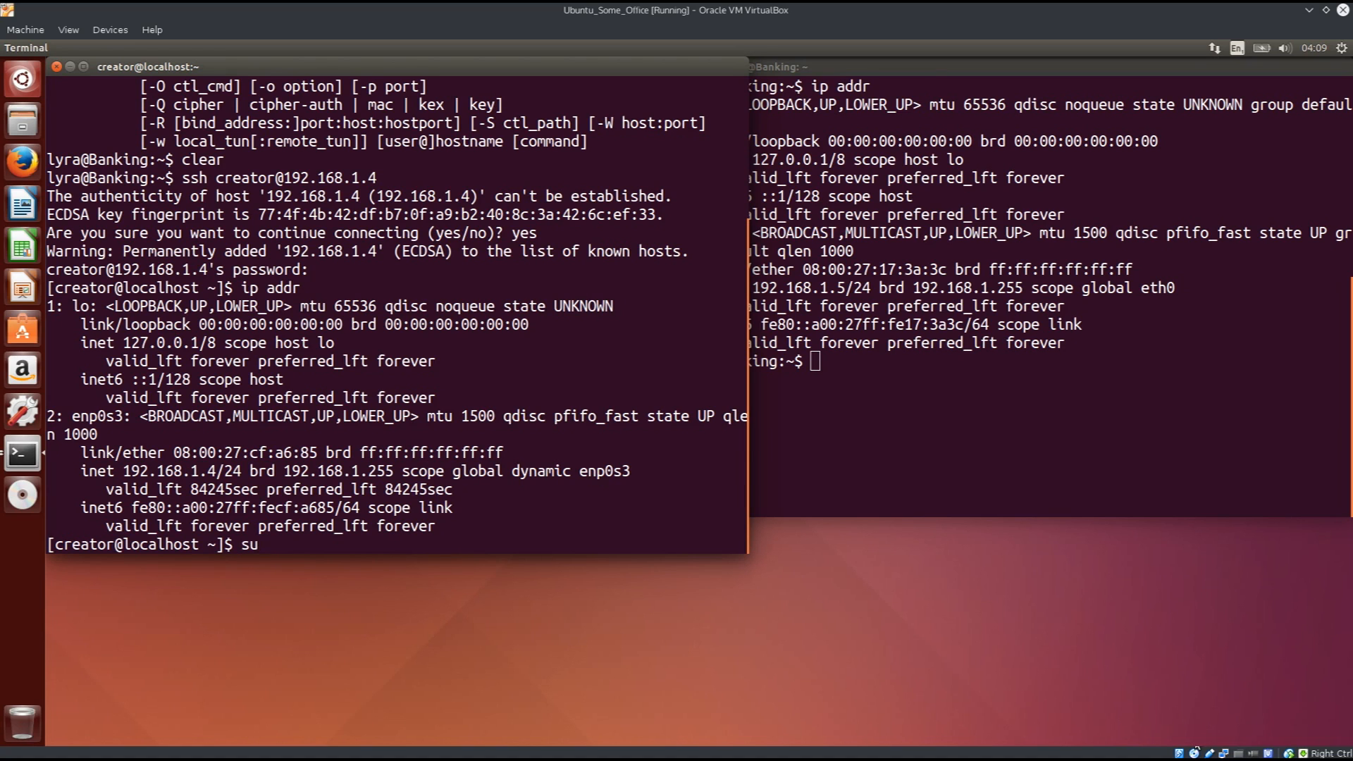
pyautogui.press('Return')
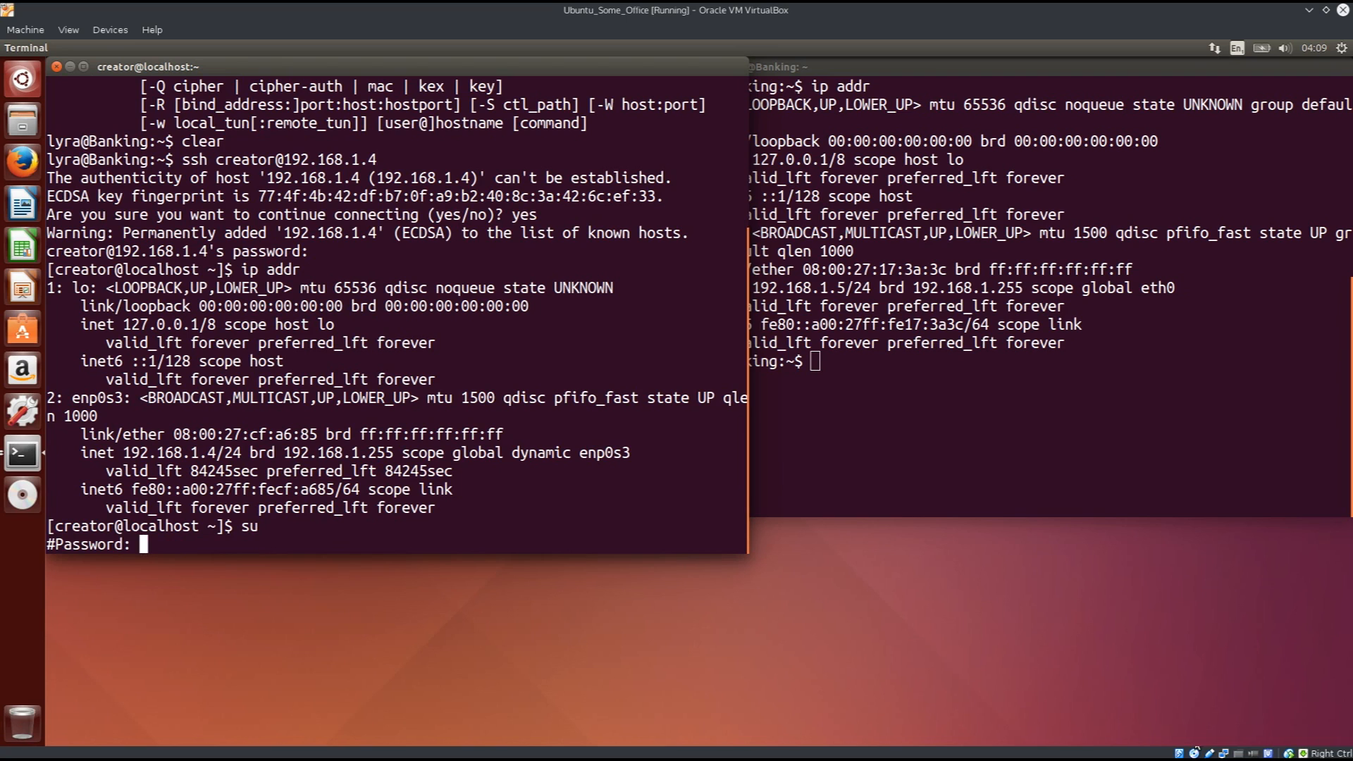
pyautogui.press('Return')
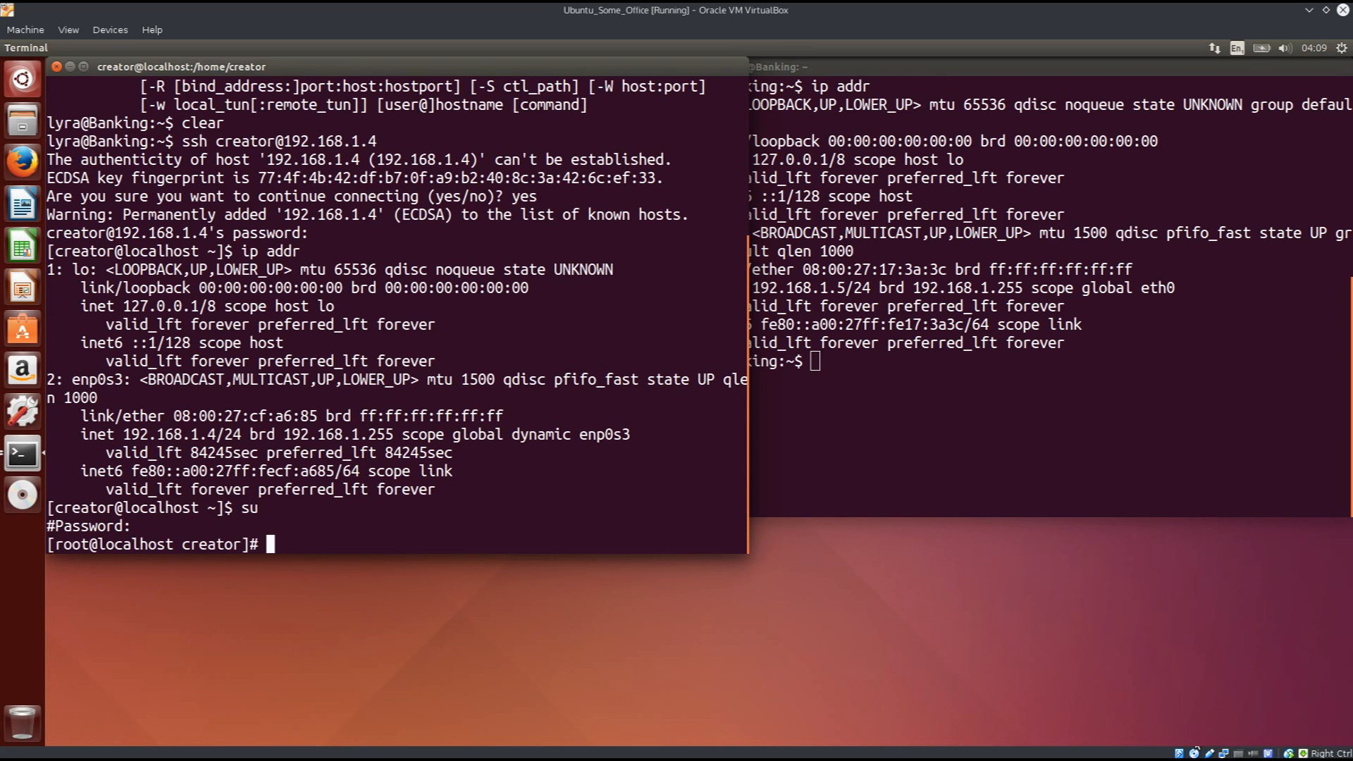
pyautogui.write('whoami')
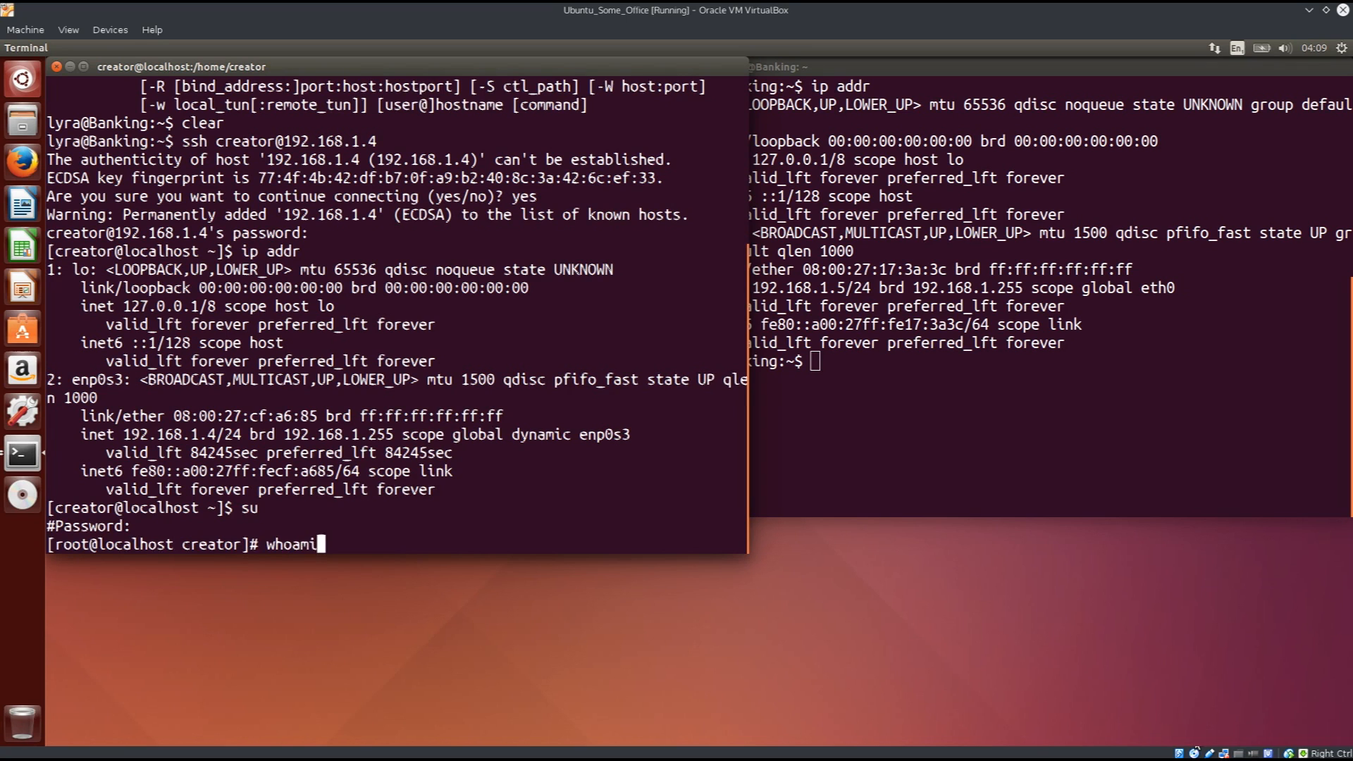
pyautogui.press('Return')
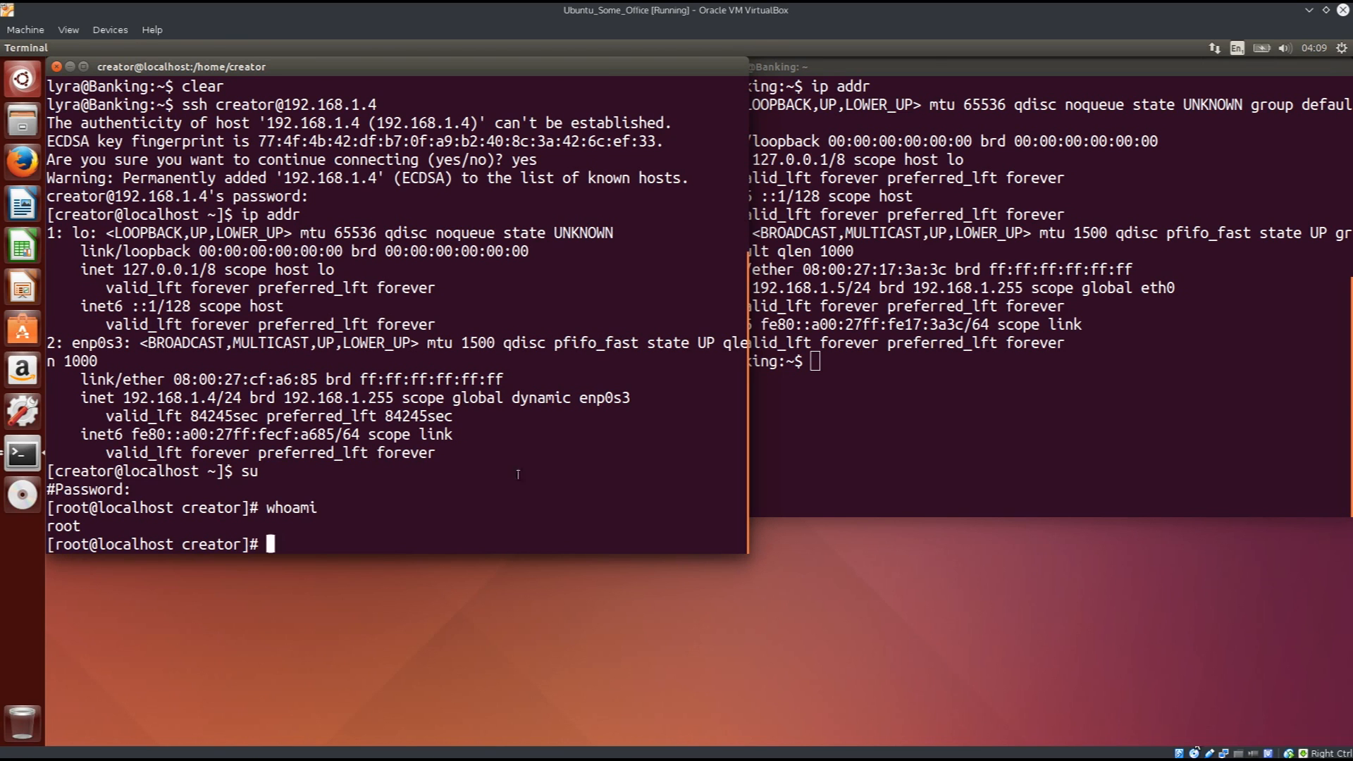
pyautogui.doubleClick(763, 13)
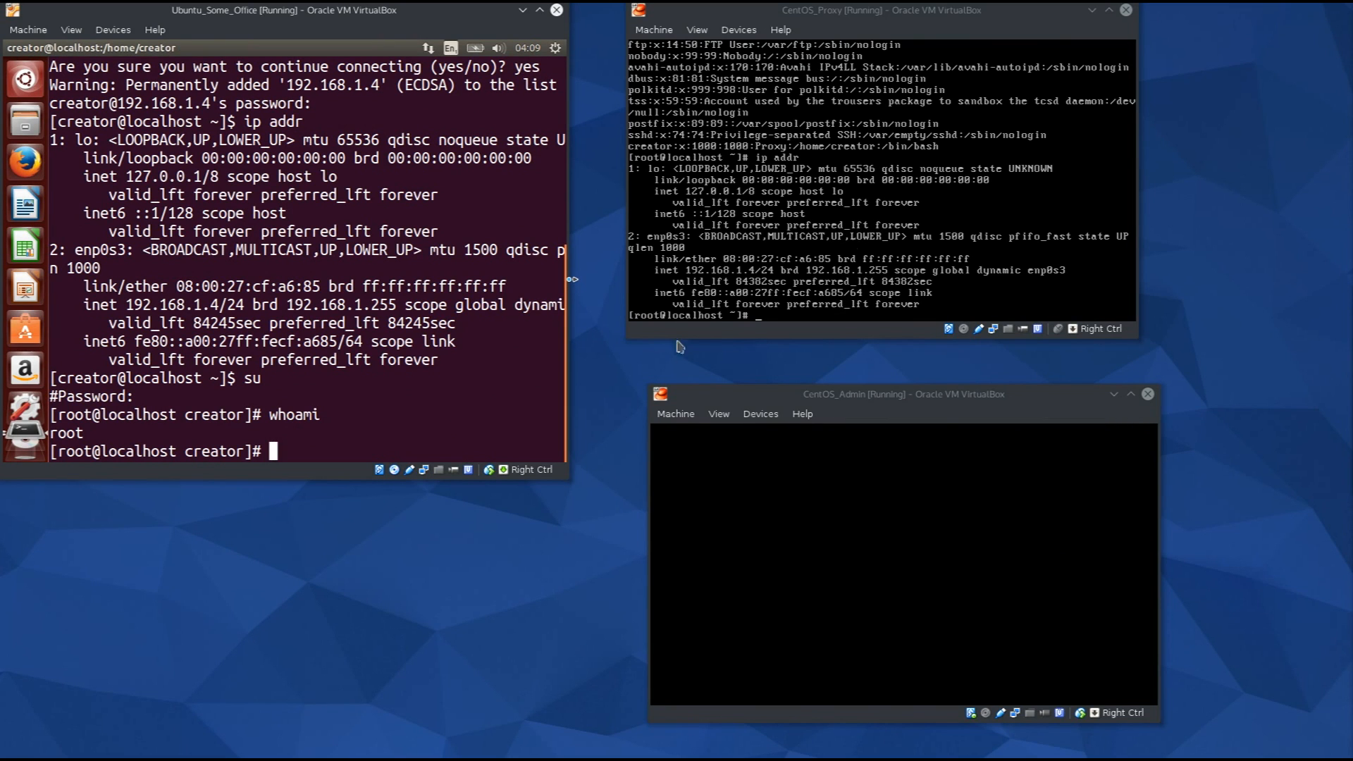
# Exit the root shell and the SSH session, then move the CentOS_Proxy window lower.
pyautogui.write('exit')
pyautogui.press('Return')
pyautogui.write('exit')
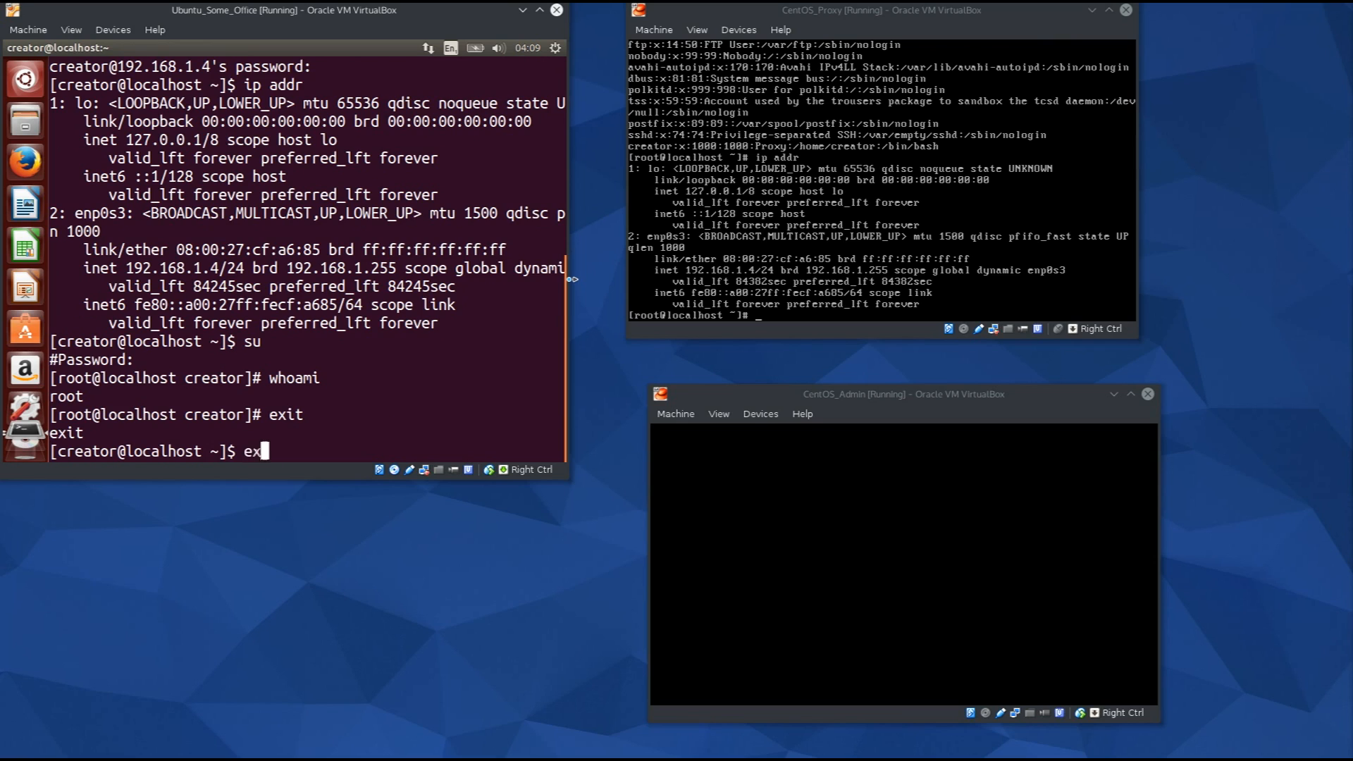
pyautogui.press('Return')
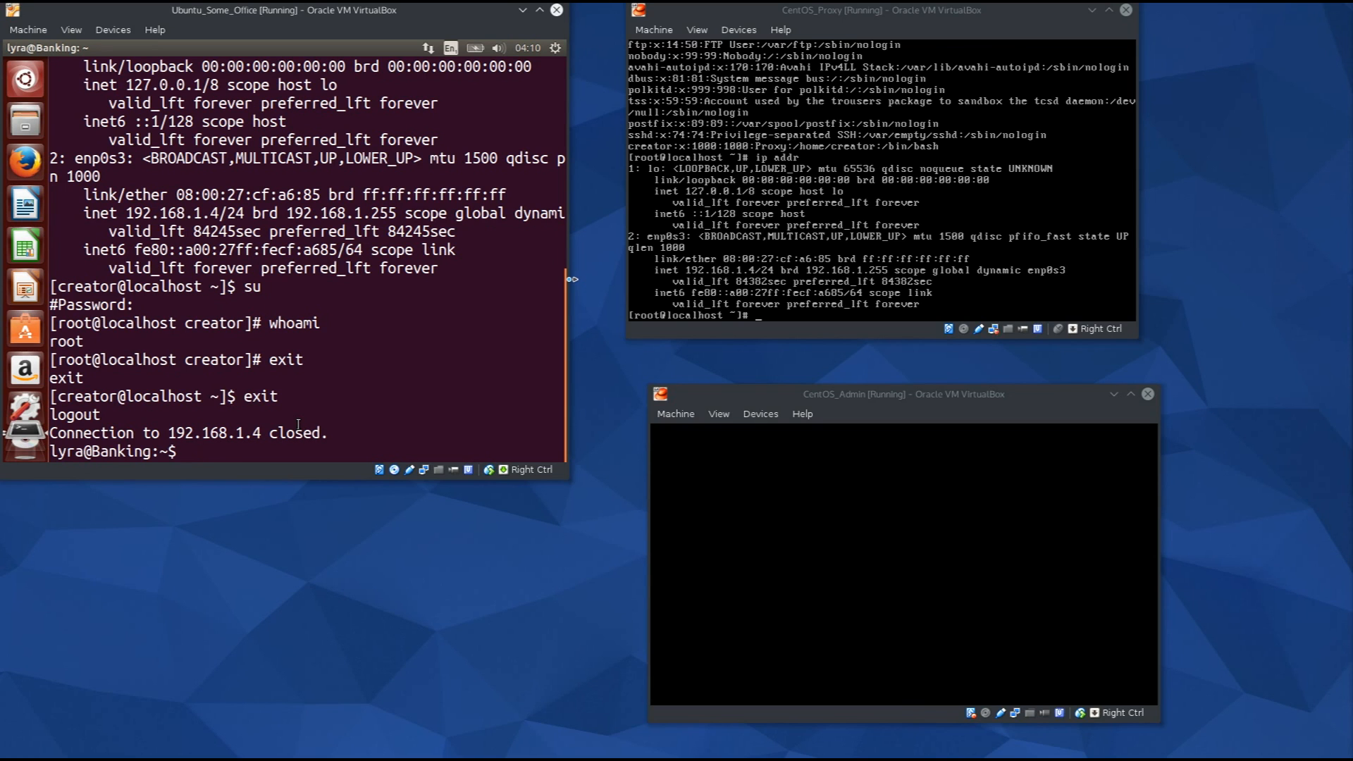
pyautogui.click(811, 521)
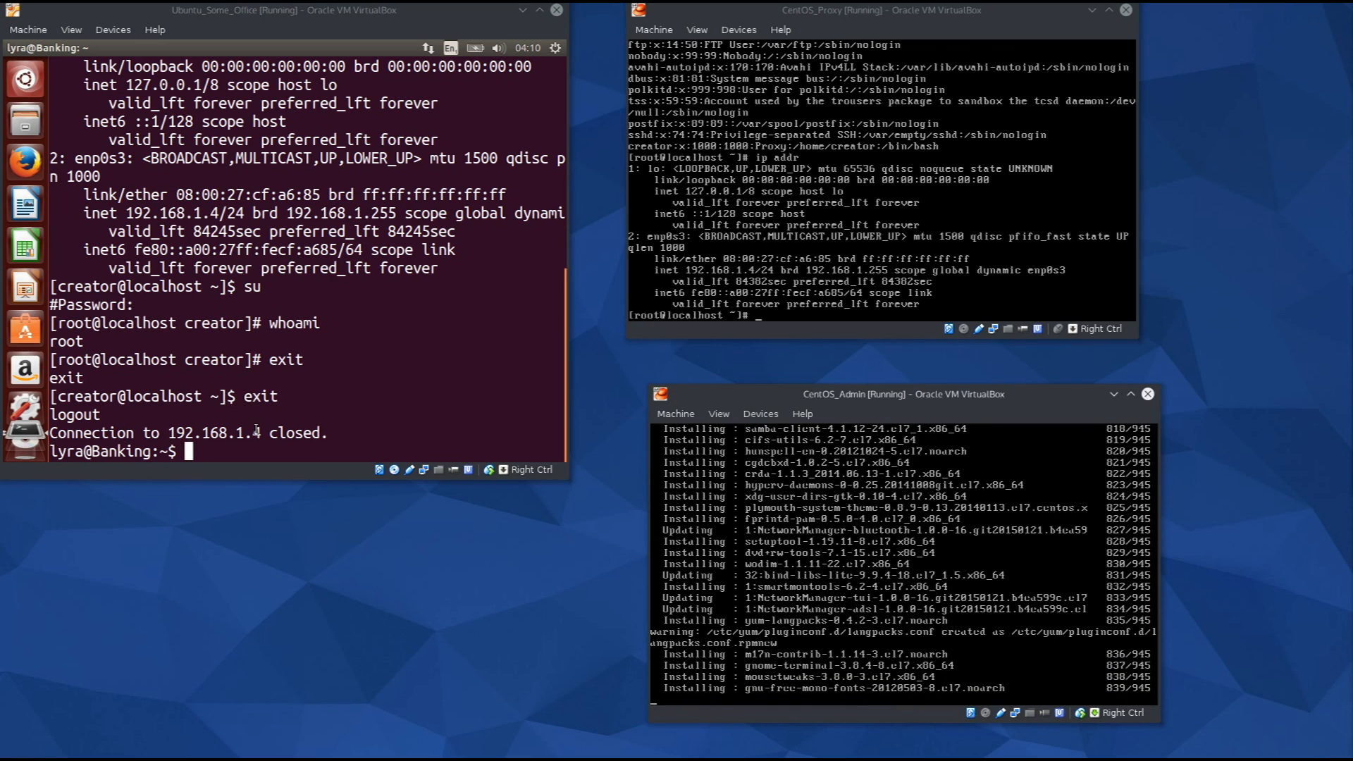
pyautogui.moveTo(905, 18); pyautogui.dragTo(911, 51)
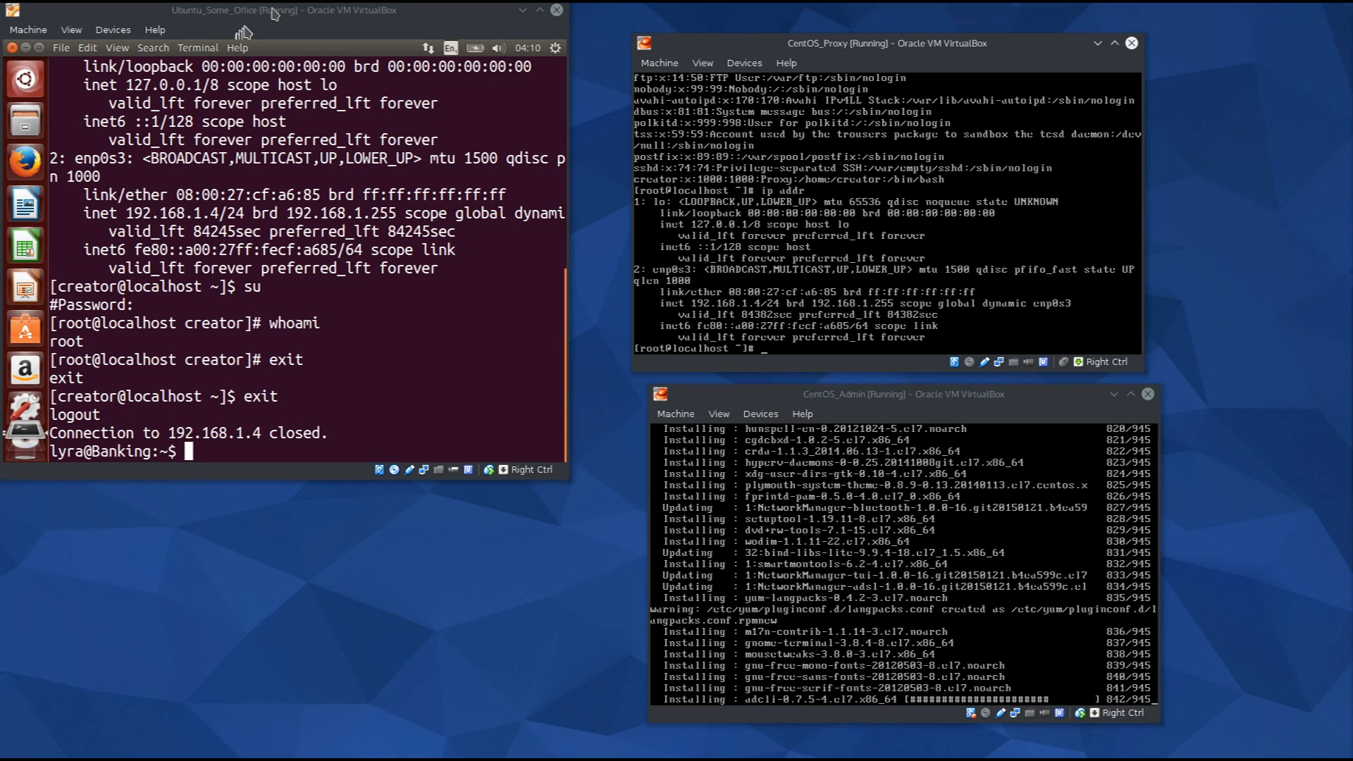